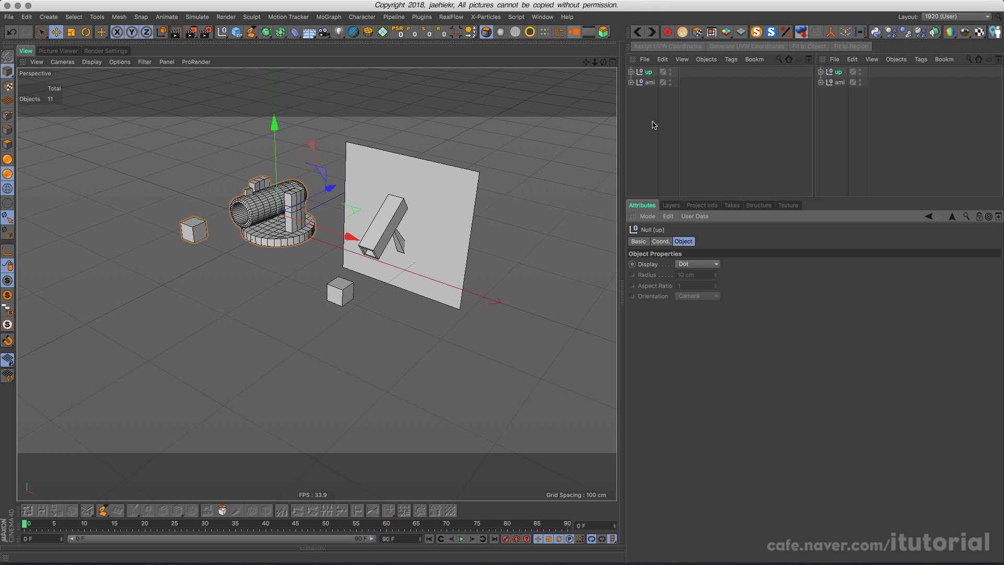
- Add a Constraint character tag to the up null
{"action": "right_click", "coordinate": [648, 75]}
{"action": "mouse_move", "coordinate": [690, 38]}
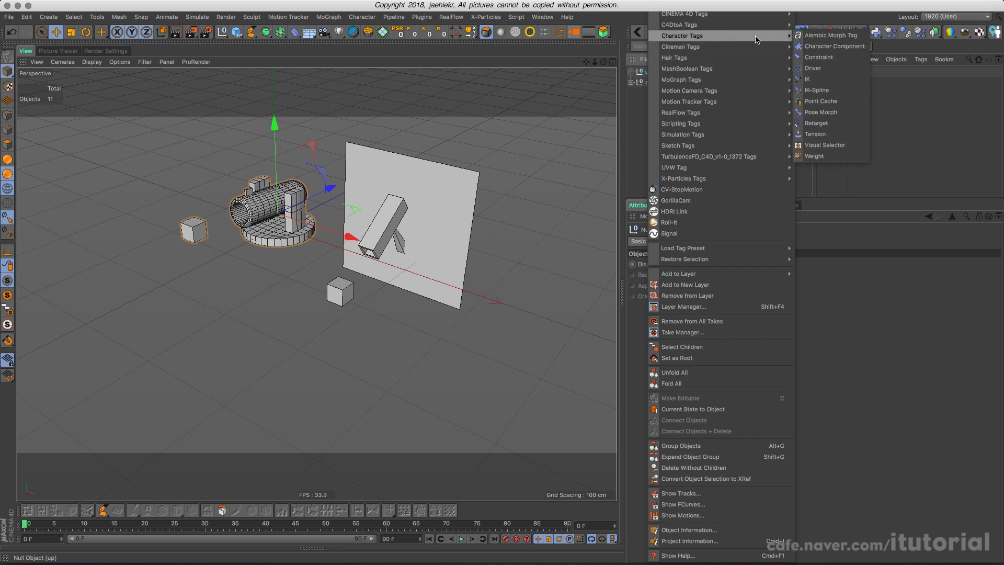
{"action": "left_click", "coordinate": [814, 58]}
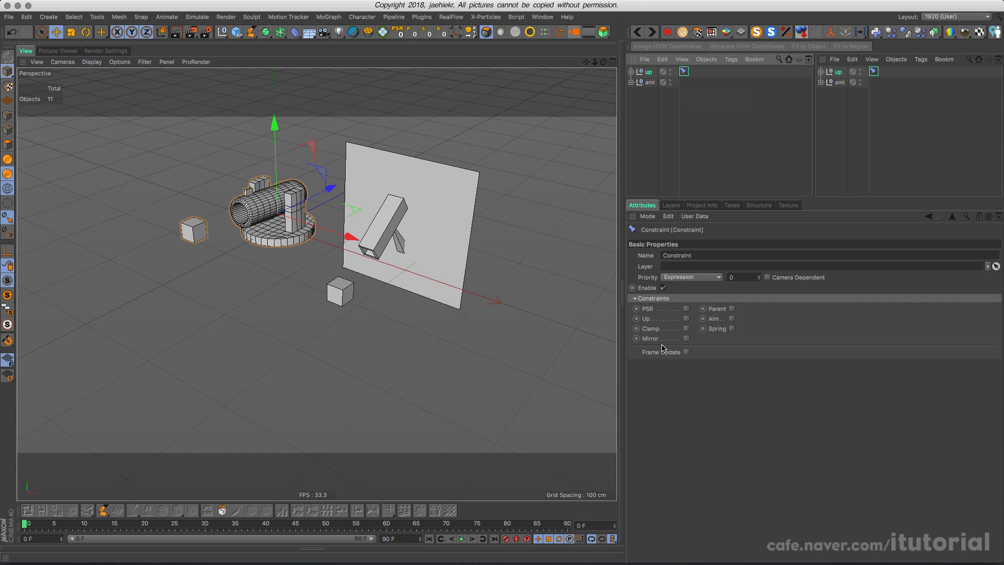
- Examine the Up and Aim options among the Constraint tag's constraint types
{"action": "left_click", "coordinate": [650, 320]}
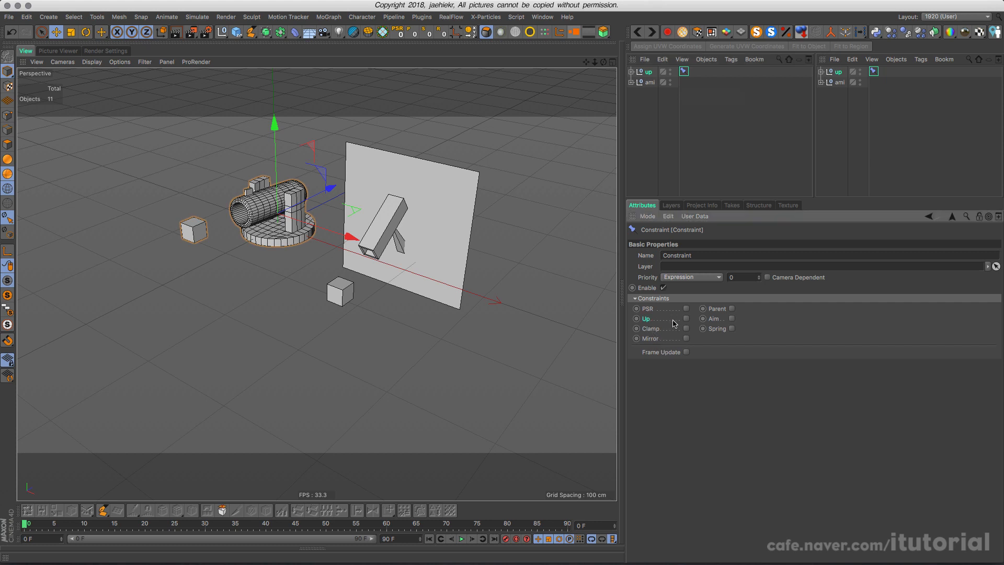
{"action": "left_click", "coordinate": [714, 318]}
{"action": "left_click", "coordinate": [652, 320]}
{"action": "left_click", "coordinate": [715, 320]}
{"action": "left_click", "coordinate": [648, 321]}
{"action": "left_click", "coordinate": [651, 320]}
{"action": "right_click", "coordinate": [649, 74]}
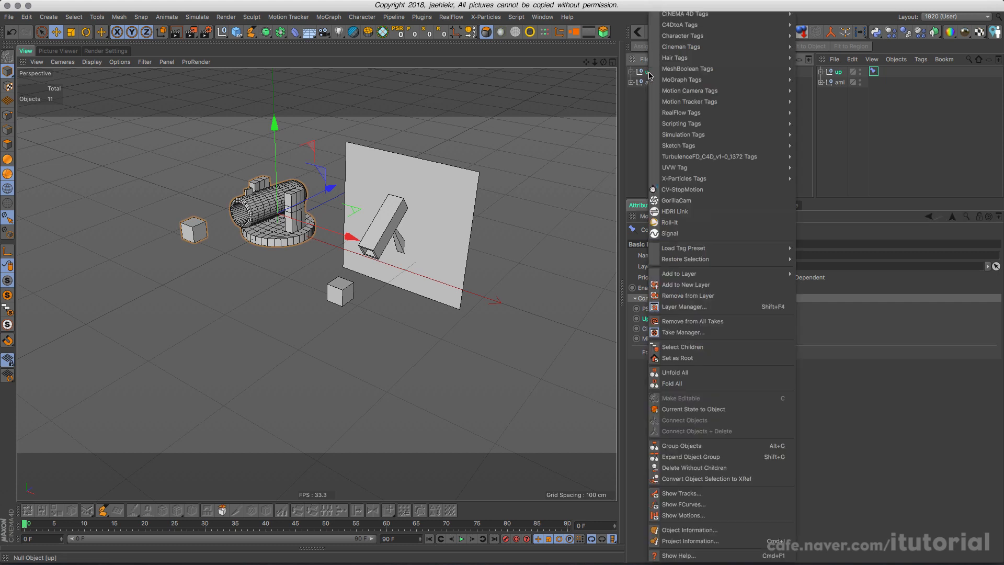
{"action": "mouse_move", "coordinate": [758, 15]}
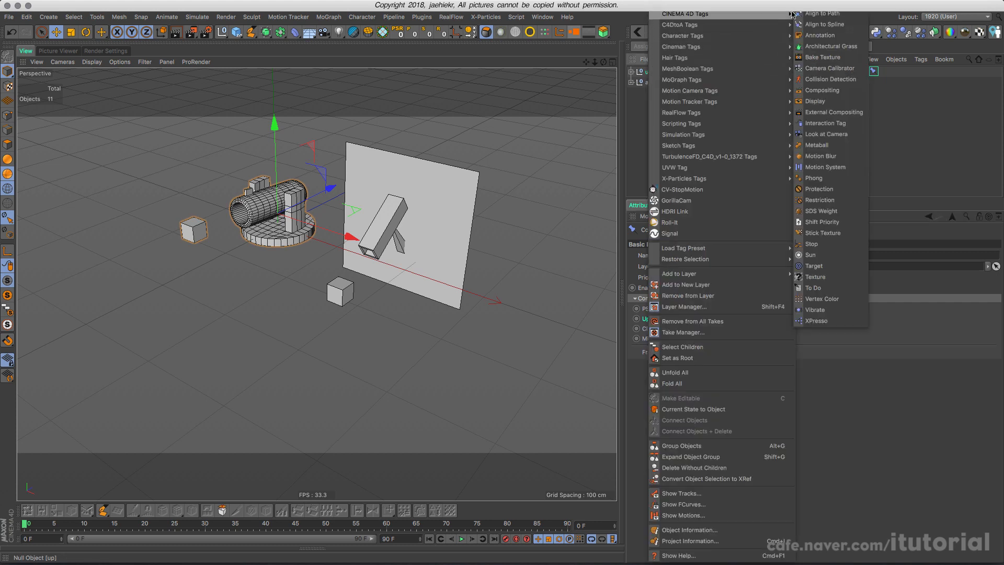
{"action": "left_click", "coordinate": [848, 264]}
{"action": "left_click", "coordinate": [363, 19]}
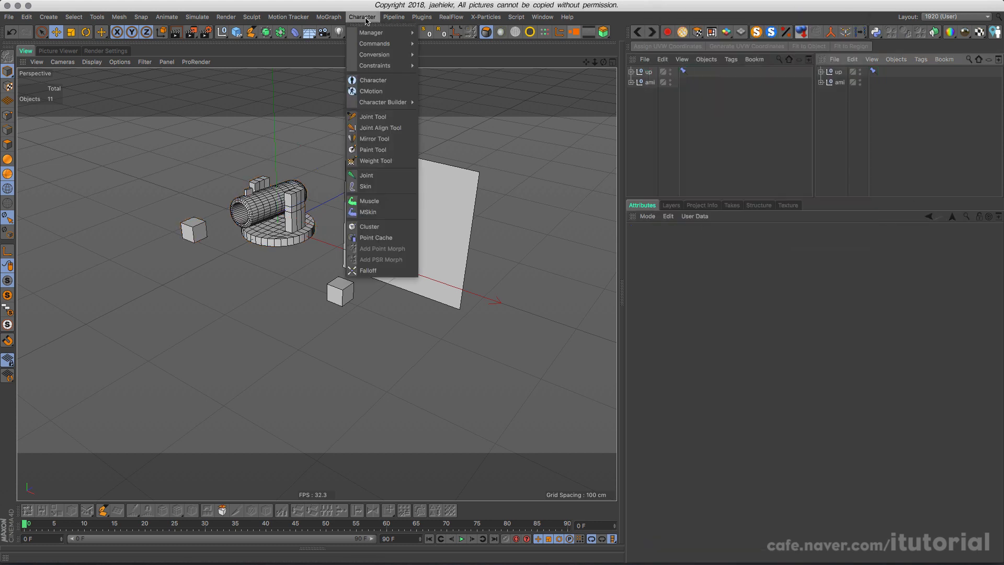
{"action": "mouse_move", "coordinate": [329, 19]}
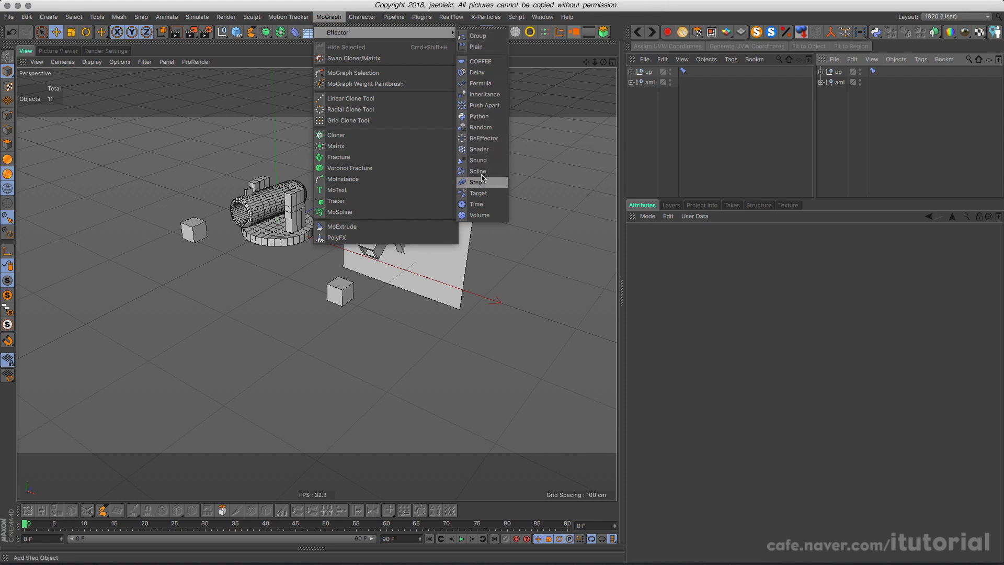
{"action": "left_click", "coordinate": [655, 152]}
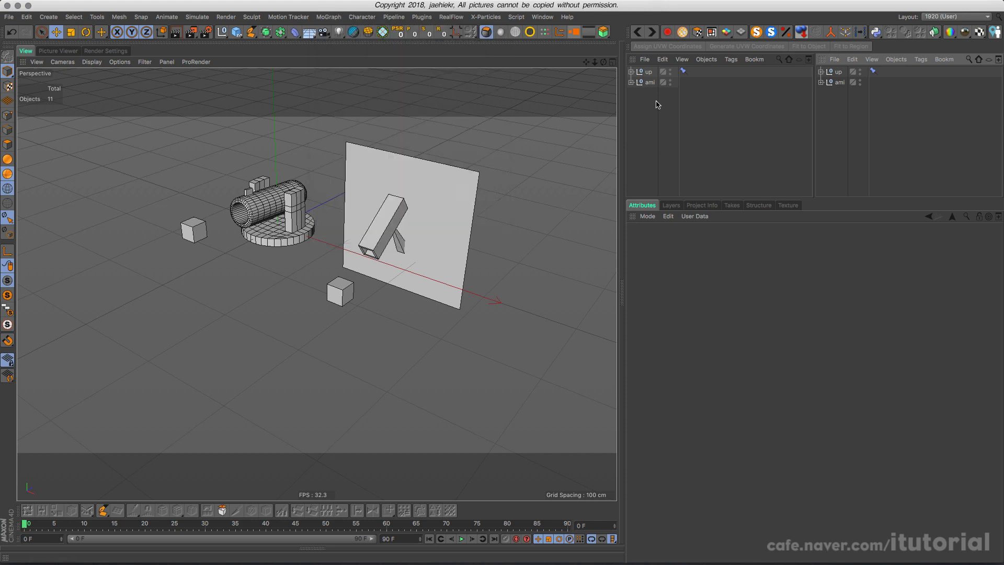
- Reopen the up null's Constraint tag and compare its Aim and Up entries
{"action": "left_click", "coordinate": [683, 71]}
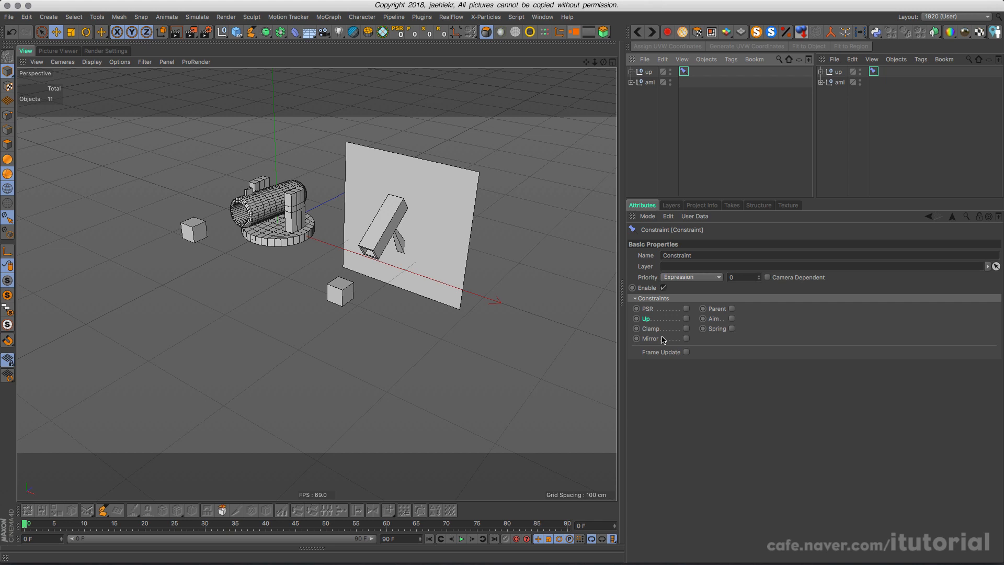
{"action": "left_click", "coordinate": [713, 318]}
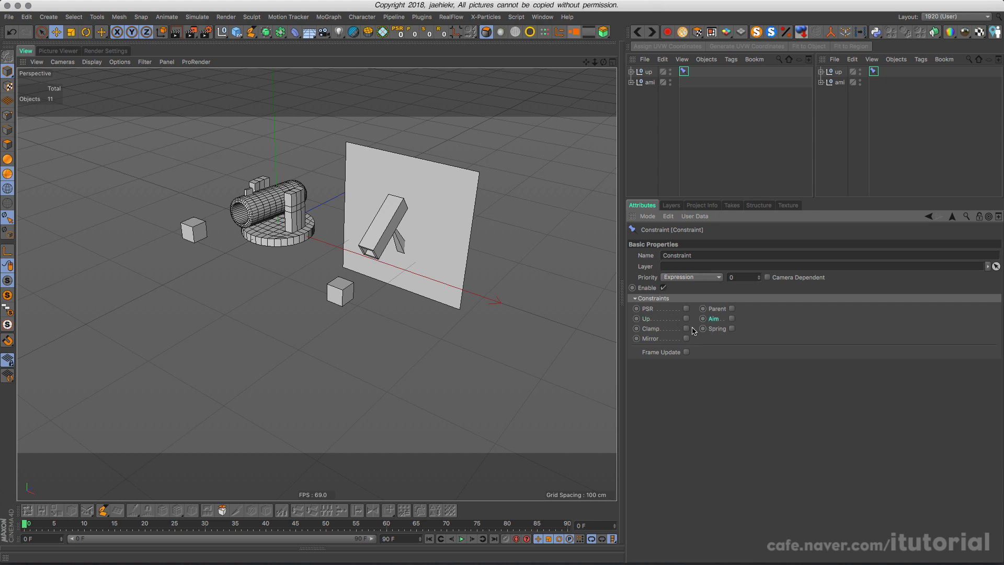
{"action": "left_click", "coordinate": [646, 321]}
- Pick out the small cube and the capsule barrel of the up rig in the viewport
{"action": "left_click_drag", "start_coordinate": [316, 283], "coordinate": [304, 278], "text": "alt"}
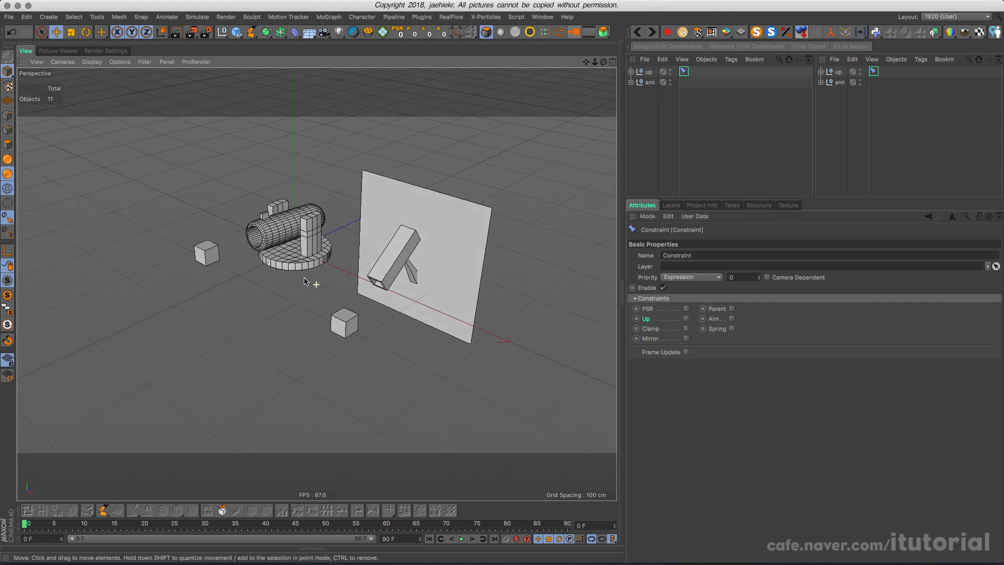
{"action": "left_click", "coordinate": [297, 250]}
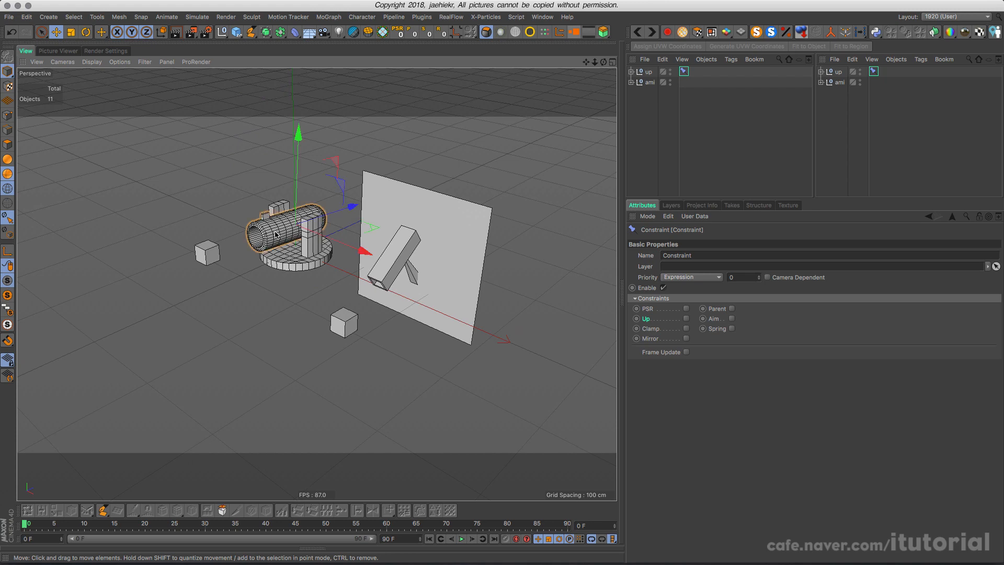
{"action": "left_click", "coordinate": [212, 255]}
{"action": "mouse_move", "coordinate": [212, 255]}
{"action": "left_mouse_down", "text": "alt"}
{"action": "mouse_move", "coordinate": [207, 264]}
{"action": "mouse_move", "coordinate": [221, 257]}
{"action": "mouse_move", "coordinate": [219, 269]}
{"action": "left_mouse_up", "text": "alt"}
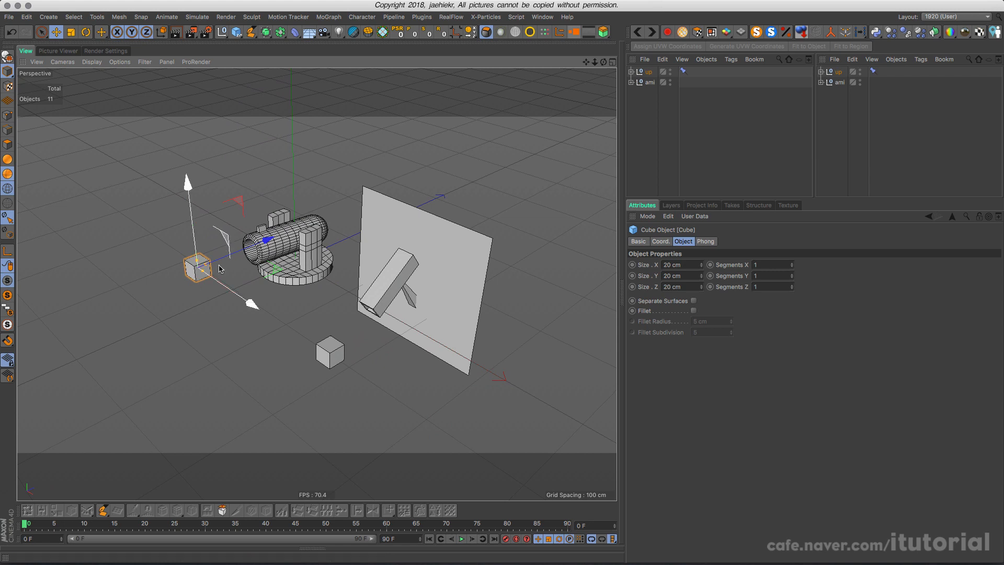
{"action": "left_click_drag", "start_coordinate": [292, 266], "coordinate": [276, 273], "text": "alt"}
{"action": "left_click", "coordinate": [285, 242]}
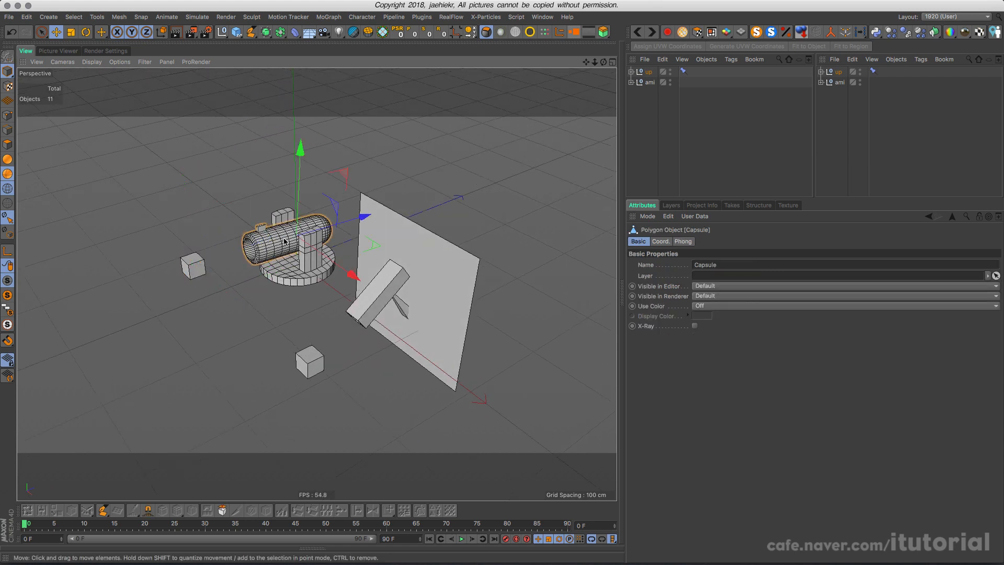
- Try rotating the capsule barrel around different axes with the Rotate tool, undoing each rotation
{"action": "key", "text": "r"}
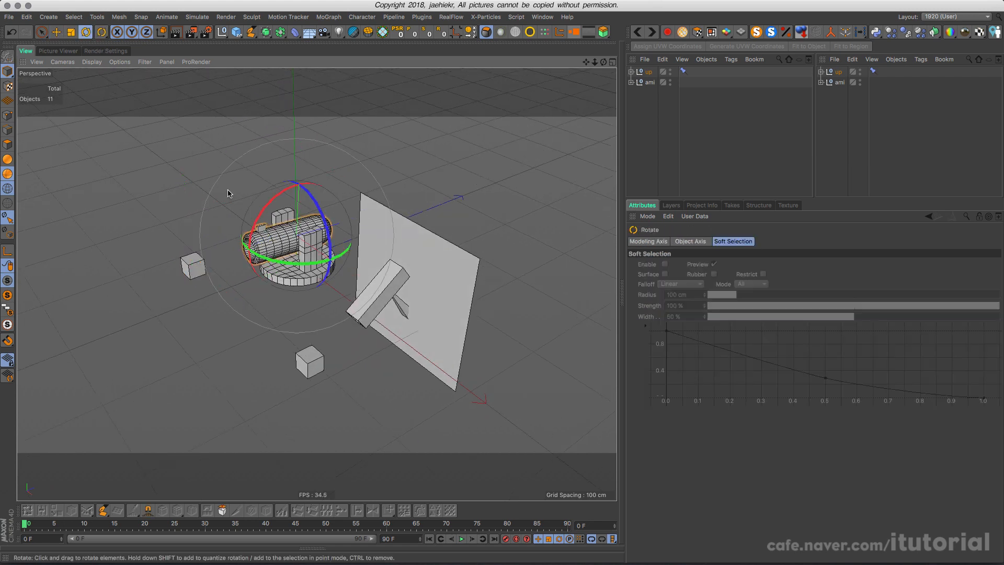
{"action": "mouse_move", "coordinate": [262, 211]}
{"action": "left_mouse_down"}
{"action": "mouse_move", "coordinate": [268, 192]}
{"action": "mouse_move", "coordinate": [264, 202]}
{"action": "left_mouse_up"}
{"action": "key", "text": "super+z"}
{"action": "mouse_move", "coordinate": [256, 270]}
{"action": "left_mouse_down", "text": "alt"}
{"action": "mouse_move", "coordinate": [298, 289]}
{"action": "mouse_move", "coordinate": [324, 277]}
{"action": "mouse_move", "coordinate": [251, 272]}
{"action": "left_mouse_up", "text": "alt"}
{"action": "key", "text": "super+z"}
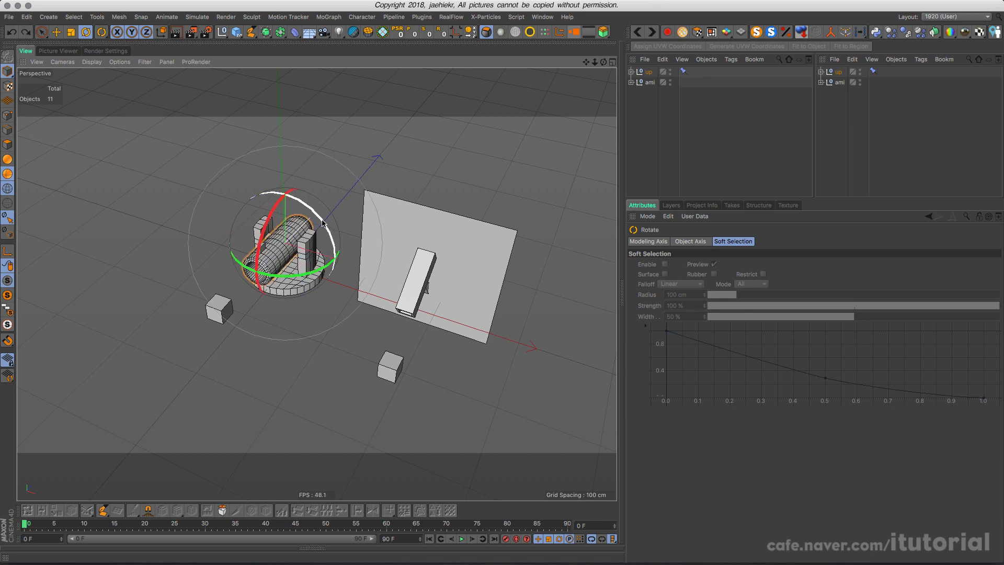
{"action": "mouse_move", "coordinate": [322, 223]}
{"action": "left_mouse_down"}
{"action": "mouse_move", "coordinate": [286, 195]}
{"action": "mouse_move", "coordinate": [334, 239]}
{"action": "left_mouse_up"}
{"action": "key", "text": "super+z"}
- Try rotating the cylinder base under the barrel, undo it, and reopen the up null's Constraint tag
{"action": "scroll", "coordinate": [285, 239], "scroll_direction": "up", "scroll_amount": 5}
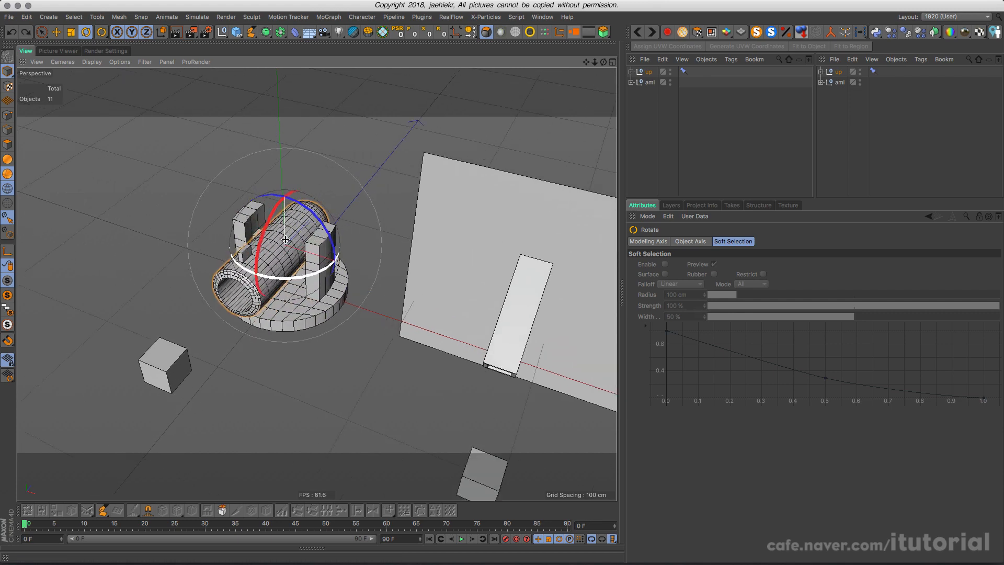
{"action": "scroll", "coordinate": [285, 239], "scroll_direction": "up", "scroll_amount": 5}
{"action": "left_click_drag", "start_coordinate": [267, 266], "coordinate": [253, 310], "text": "alt"}
{"action": "scroll", "coordinate": [258, 304], "scroll_direction": "down", "scroll_amount": 8}
{"action": "left_click", "coordinate": [302, 351]}
{"action": "key", "text": "super+z"}
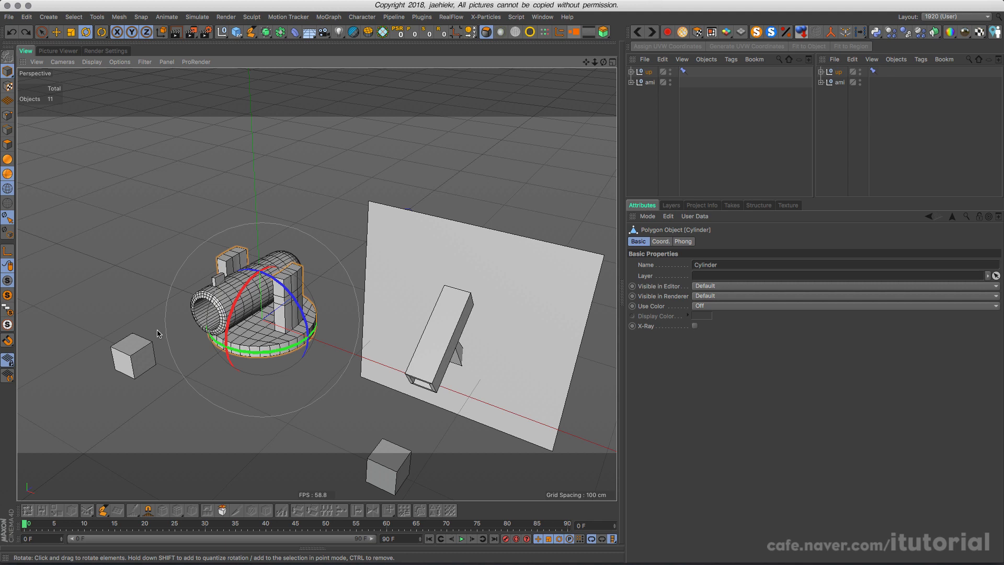
{"action": "left_click", "coordinate": [229, 299]}
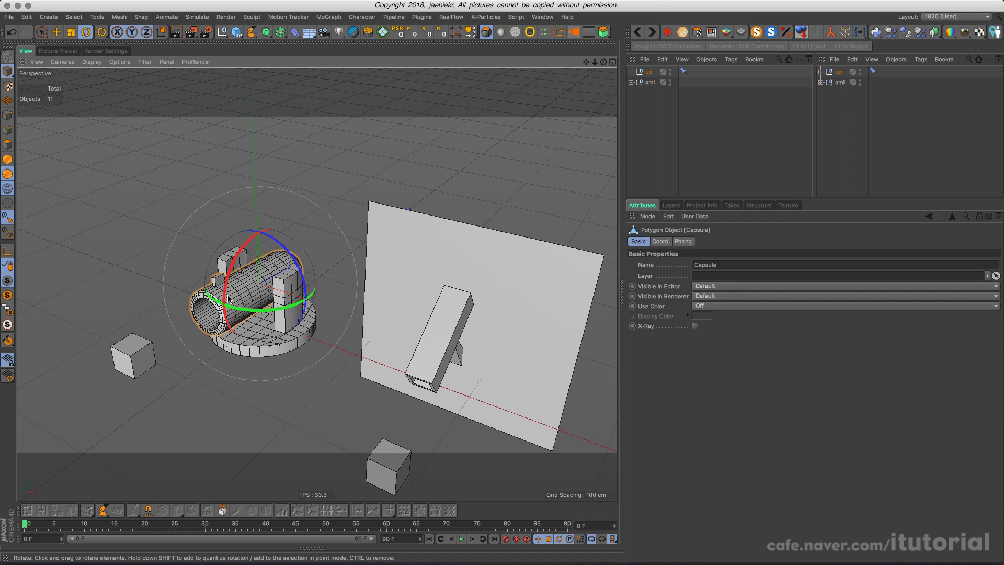
{"action": "left_click", "coordinate": [684, 71]}
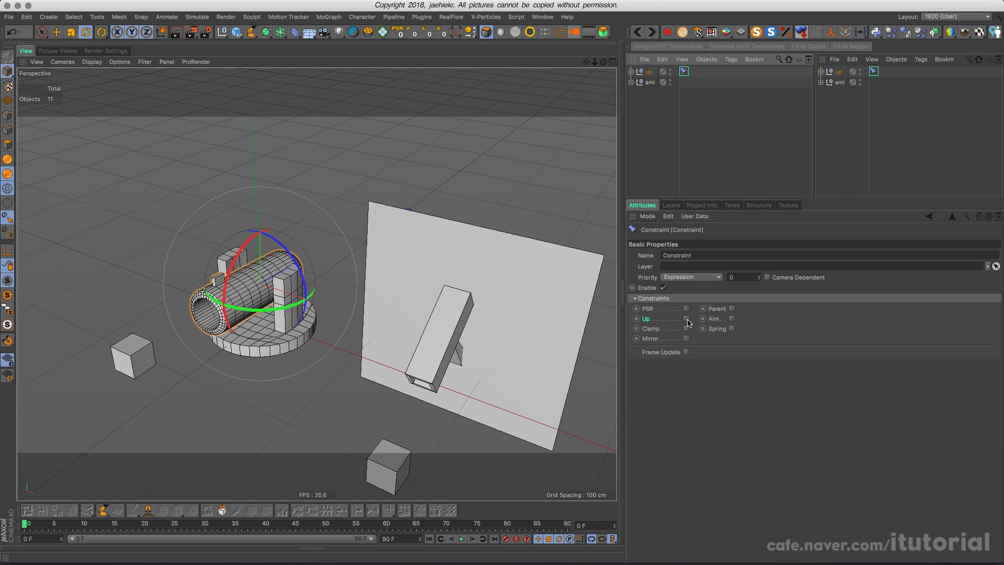
- Move the small cube in front of the ami rig's panel slightly along the X axis
{"action": "left_click", "coordinate": [431, 324]}
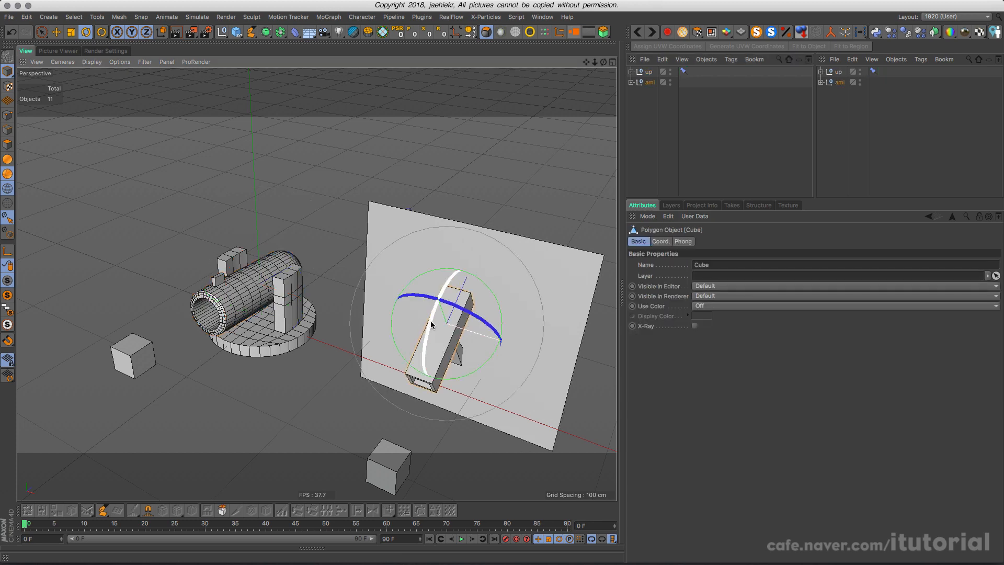
{"action": "left_click_drag", "start_coordinate": [431, 323], "coordinate": [369, 370], "text": "alt"}
{"action": "left_click", "coordinate": [335, 363]}
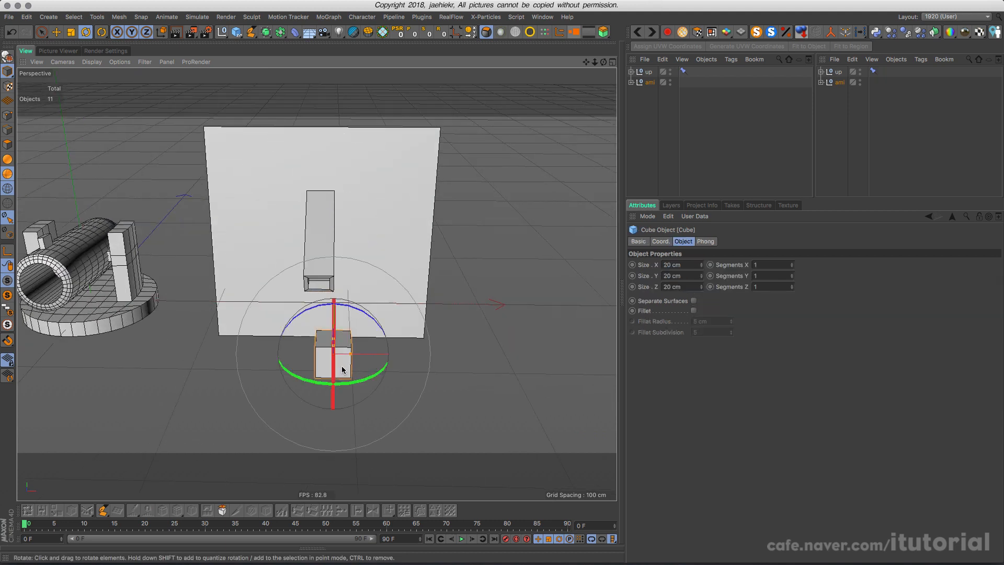
{"action": "key", "text": "e"}
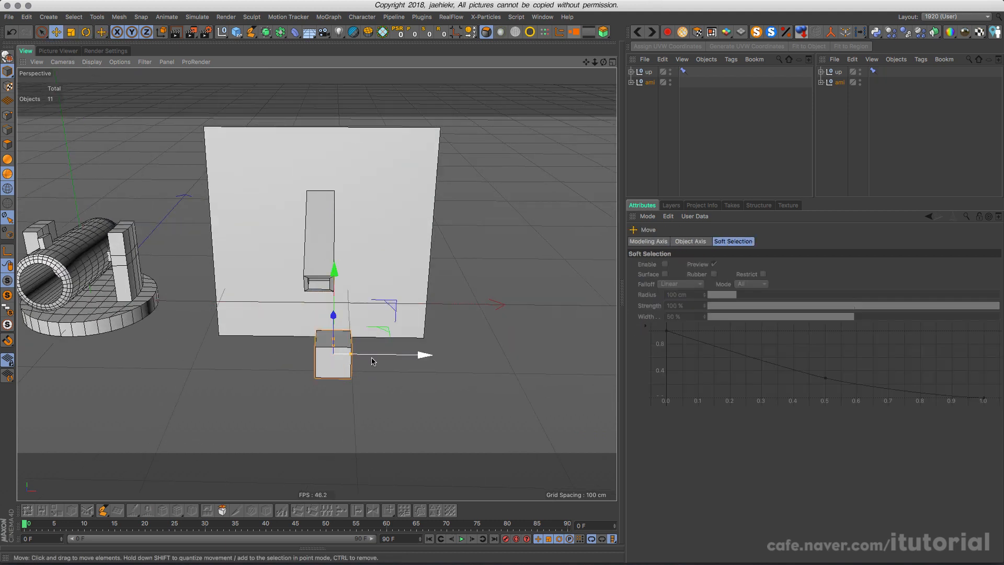
{"action": "left_click_drag", "start_coordinate": [400, 356], "coordinate": [383, 356]}
{"action": "left_click_drag", "start_coordinate": [369, 275], "coordinate": [346, 285], "text": "alt"}
- Try rotating the ami rig's box-shaped barrel with the Rotate tool and undo the rotation
{"action": "left_click", "coordinate": [290, 252]}
{"action": "left_click", "coordinate": [86, 32]}
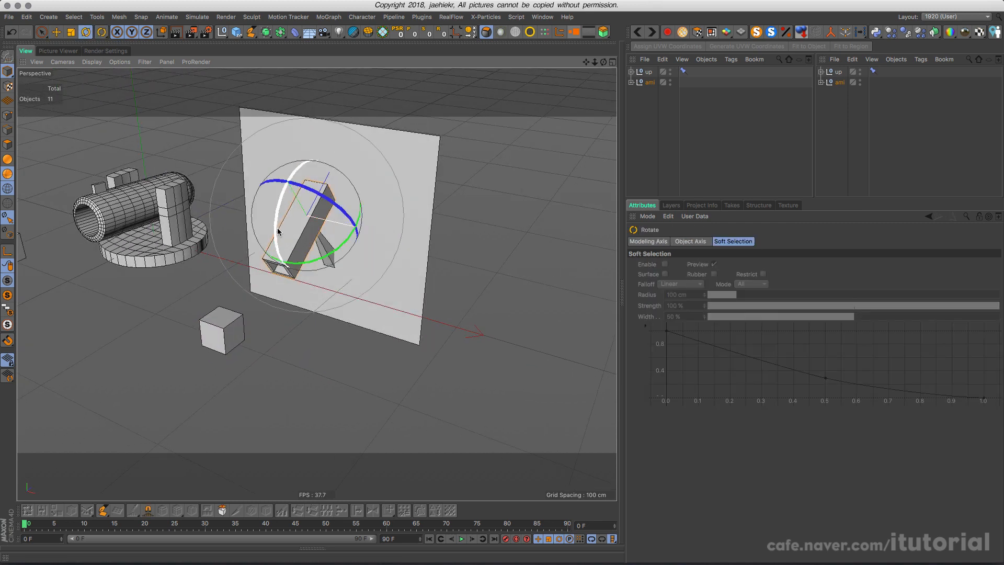
{"action": "left_click_drag", "start_coordinate": [277, 230], "coordinate": [267, 228]}
{"action": "key", "text": "super+z"}
{"action": "left_click_drag", "start_coordinate": [304, 256], "coordinate": [283, 227], "text": "alt"}
{"action": "key", "text": "super+z"}
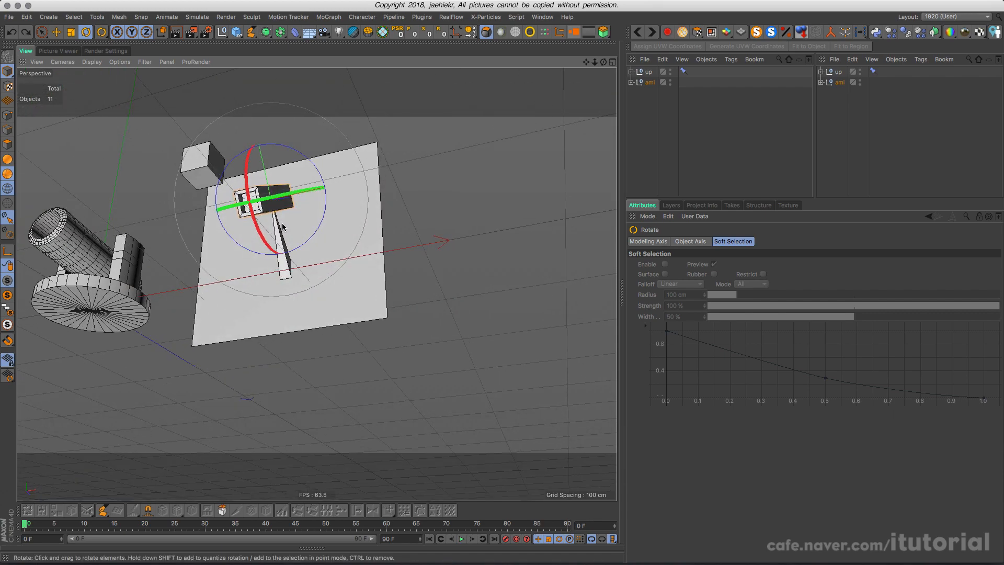
- Rotate the ami rig's box-shaped barrel slightly freehand
{"action": "left_click_drag", "start_coordinate": [278, 184], "coordinate": [289, 278], "text": "alt"}
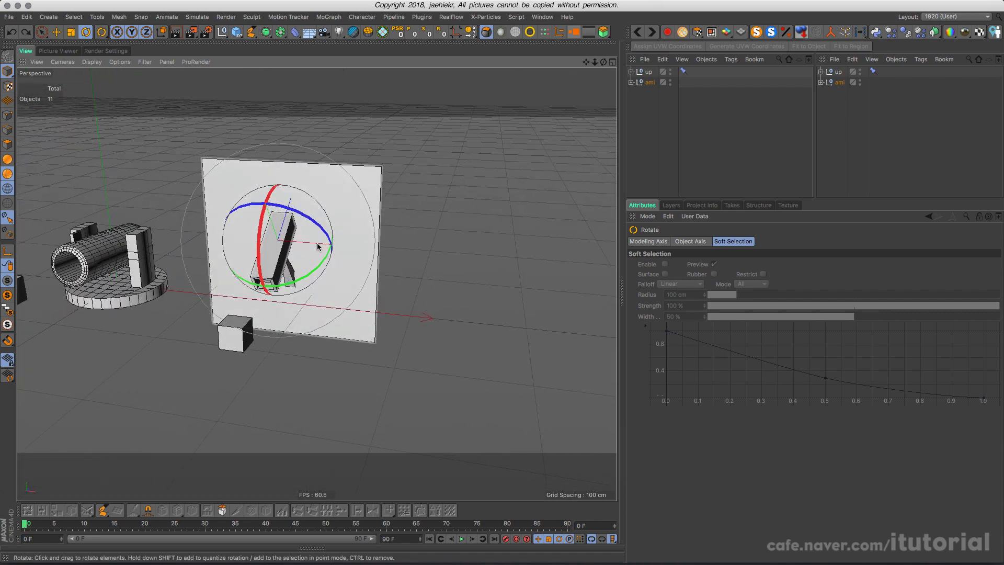
{"action": "mouse_move", "coordinate": [318, 224]}
{"action": "left_mouse_down"}
{"action": "mouse_move", "coordinate": [336, 240]}
{"action": "mouse_move", "coordinate": [274, 217]}
{"action": "mouse_move", "coordinate": [307, 233]}
{"action": "left_mouse_up"}
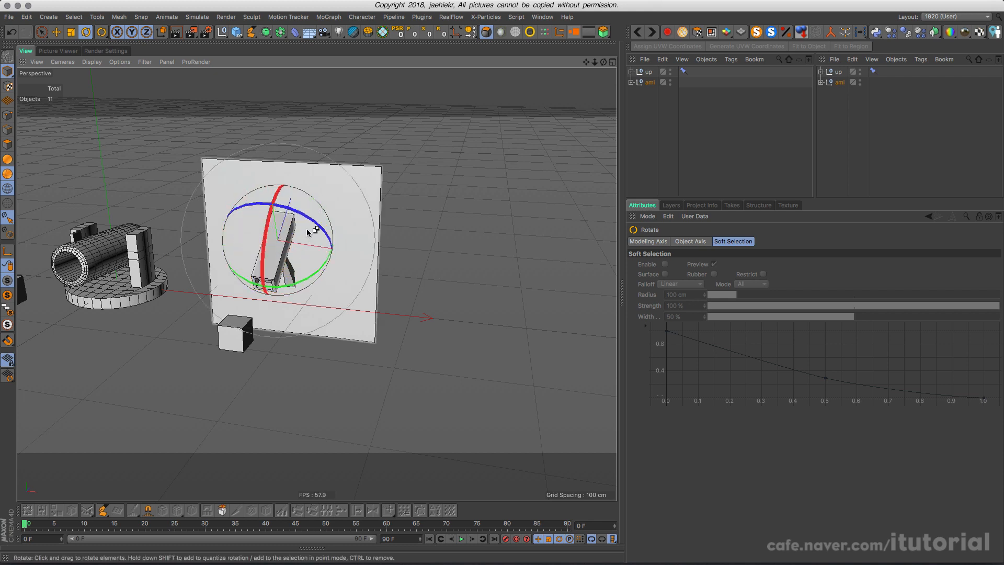
{"action": "left_click_drag", "start_coordinate": [314, 284], "coordinate": [285, 285], "text": "alt"}
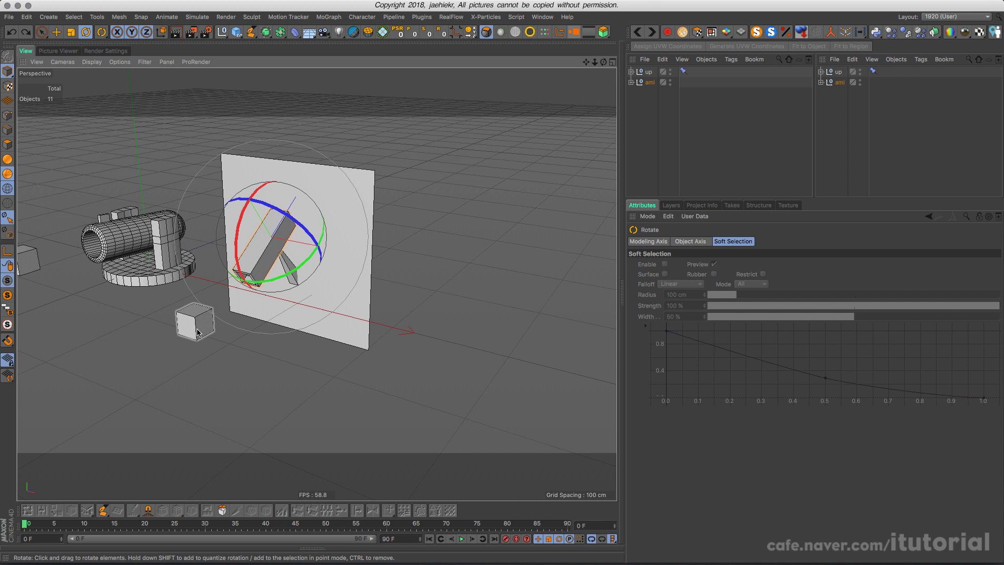
- Delete the Constraint tag from the up null
{"action": "left_click", "coordinate": [683, 72]}
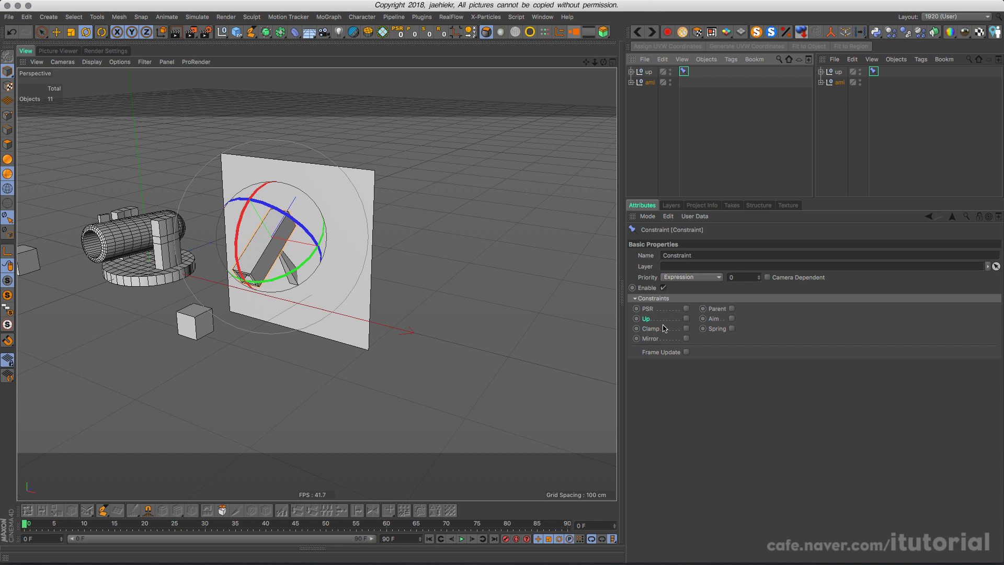
{"action": "left_click", "coordinate": [697, 93]}
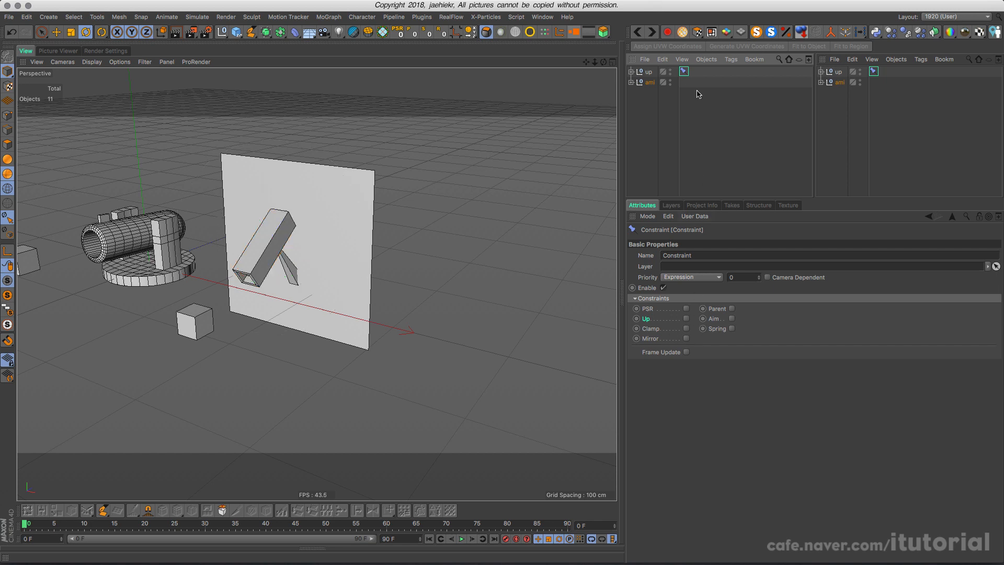
{"action": "left_click", "coordinate": [684, 72]}
{"action": "key", "text": "Delete"}
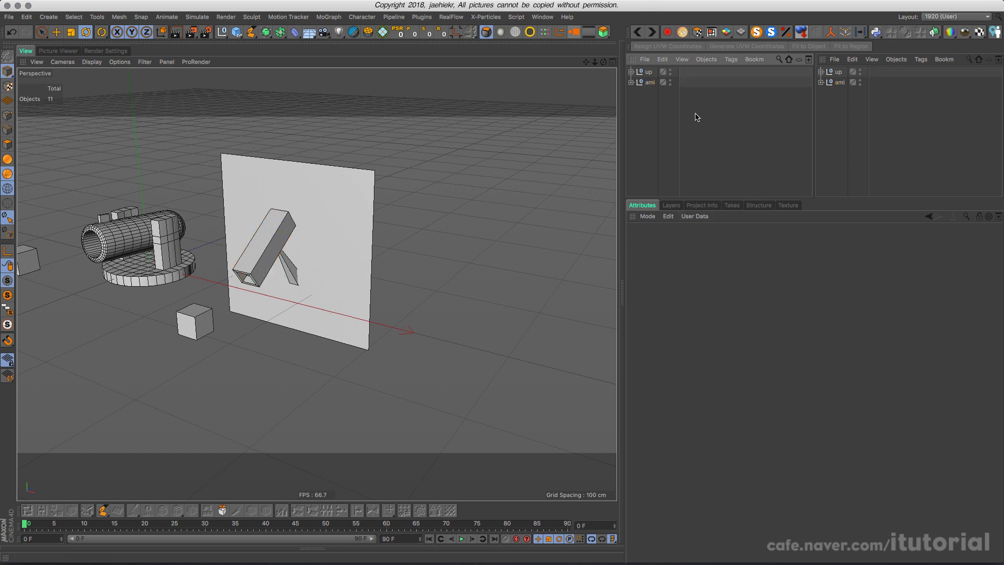
- Expand the up null's hierarchy to list its Cube, Capsule and Cylinder children
{"action": "left_click", "coordinate": [645, 71]}
{"action": "left_click", "coordinate": [631, 73]}
{"action": "right_click_drag", "start_coordinate": [190, 280], "coordinate": [222, 264], "text": "alt"}
{"action": "middle_click_drag", "start_coordinate": [222, 264], "coordinate": [317, 284], "text": "alt"}
{"action": "left_click_drag", "start_coordinate": [317, 284], "coordinate": [250, 280], "text": "alt"}
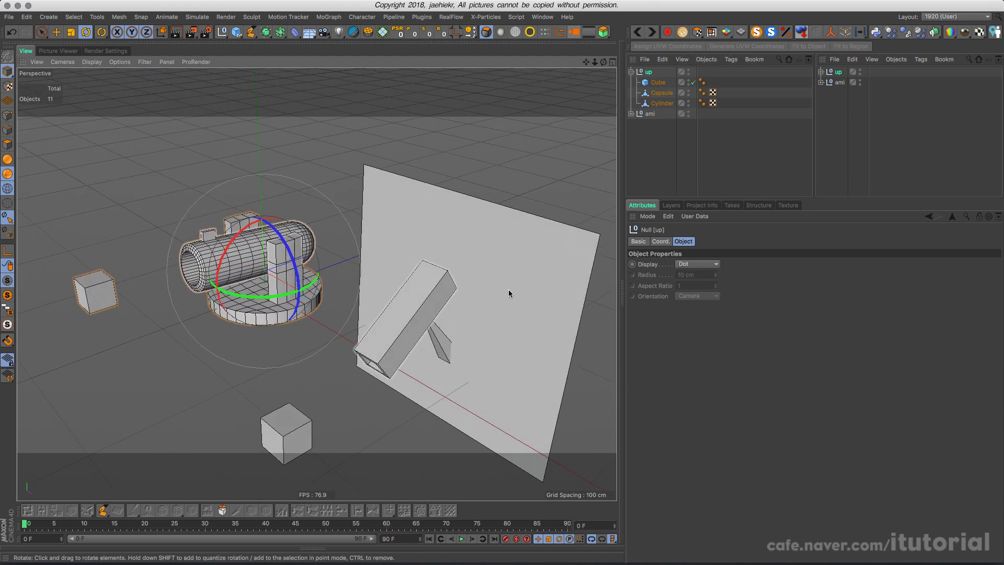
- Add a Constraint tag to the Capsule barrel, enable its Up constraint and show the Up-Vector settings
{"action": "left_click", "coordinate": [661, 94]}
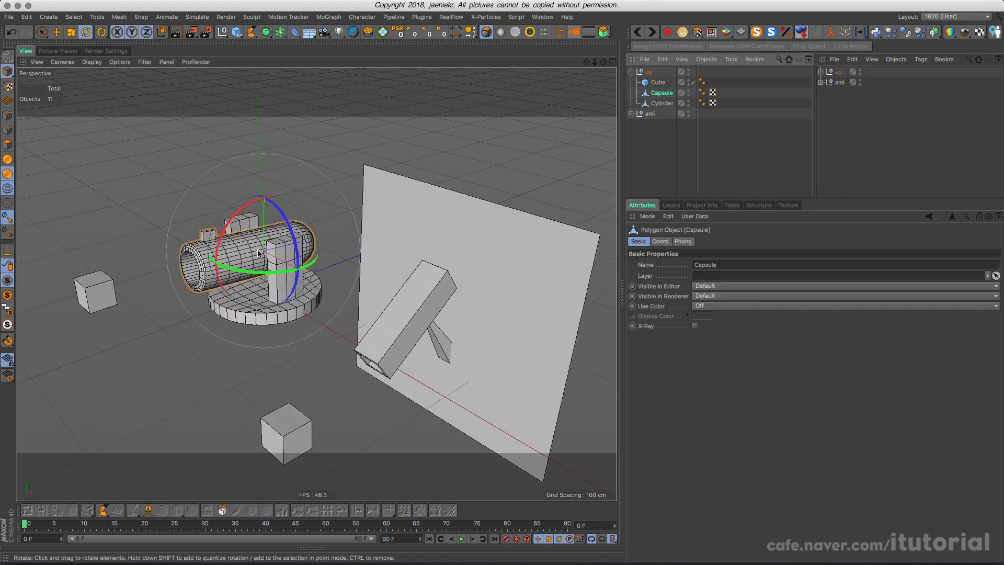
{"action": "right_click", "coordinate": [662, 94]}
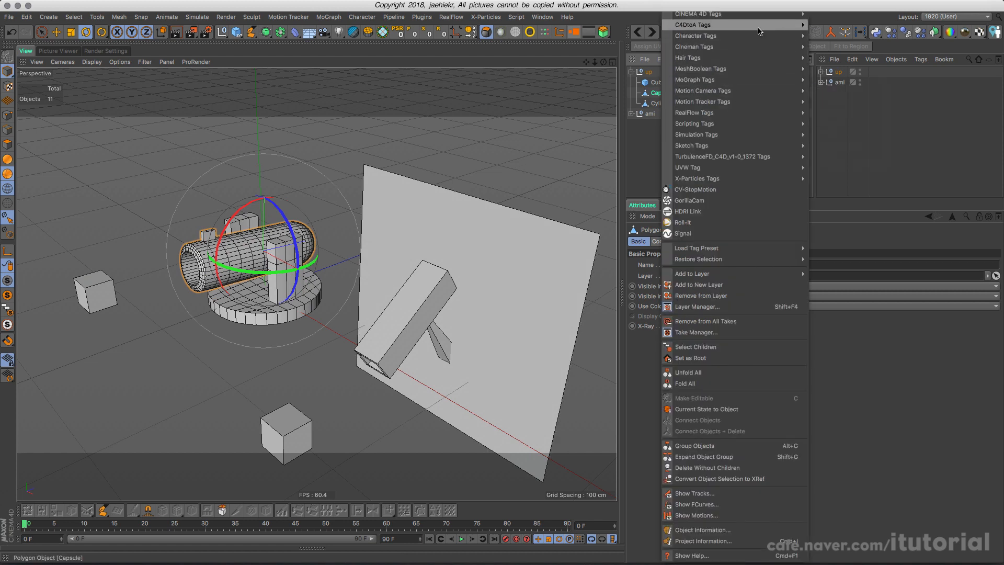
{"action": "mouse_move", "coordinate": [776, 44]}
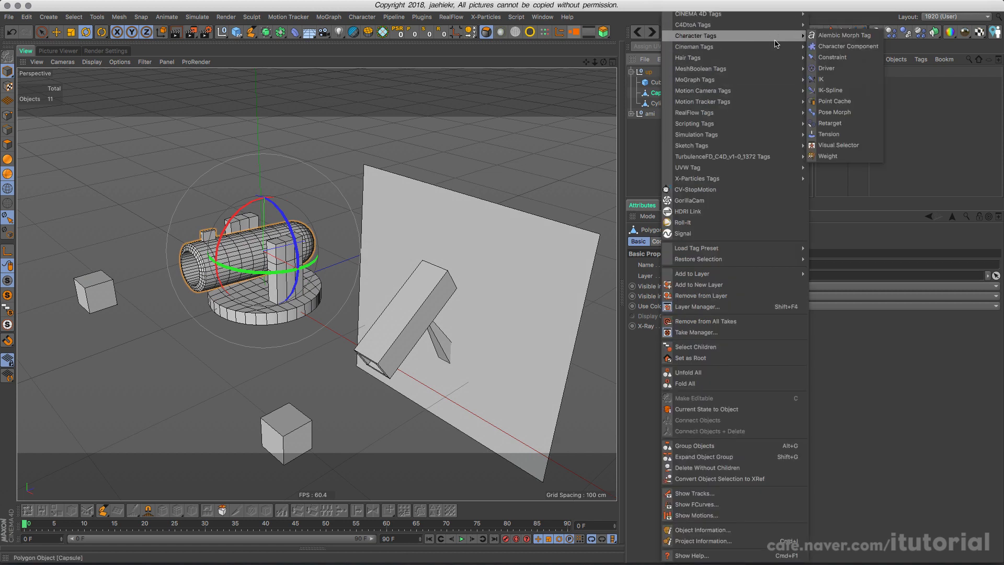
{"action": "left_click", "coordinate": [832, 57]}
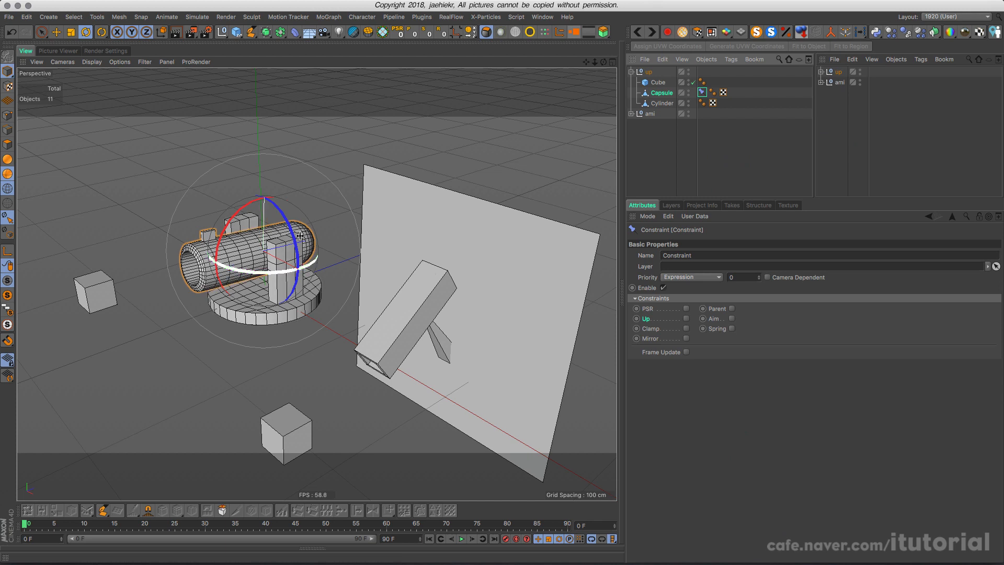
{"action": "left_click", "coordinate": [686, 319]}
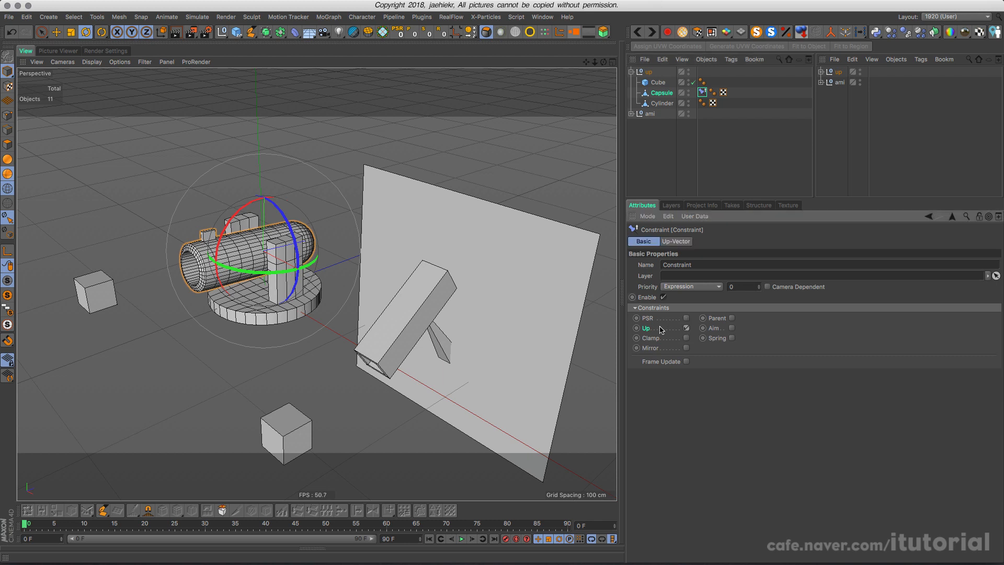
{"action": "left_click", "coordinate": [677, 242]}
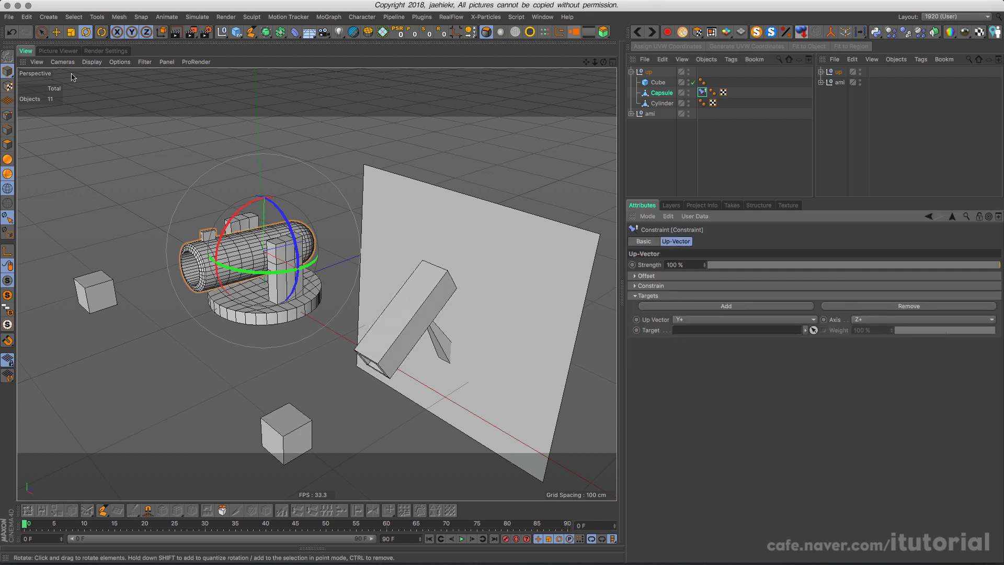
- Check the Capsule's axis directions with the Move tool and set its constraint's Up Vector to Z-
{"action": "left_click", "coordinate": [56, 32]}
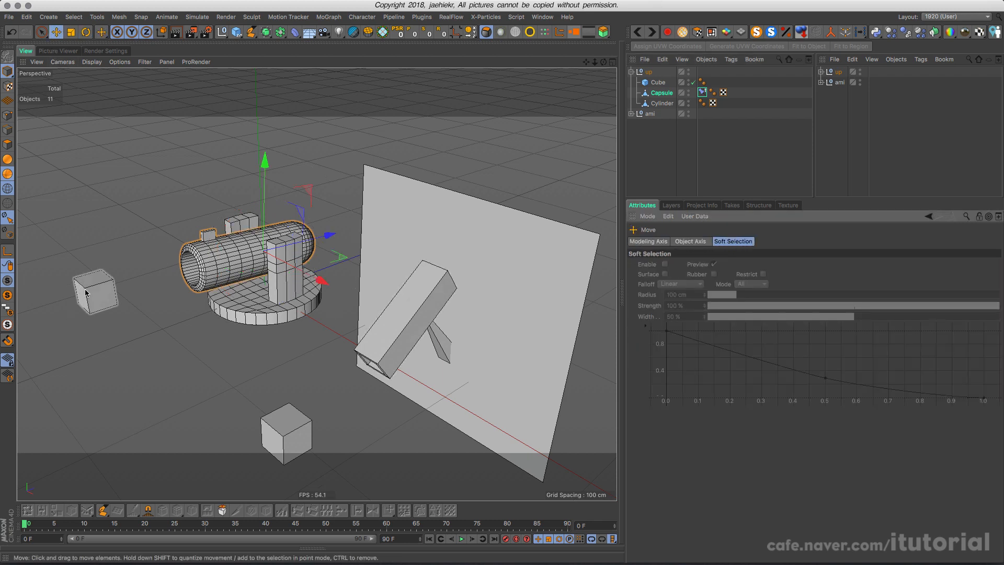
{"action": "left_click_drag", "start_coordinate": [101, 297], "coordinate": [111, 320], "text": "alt"}
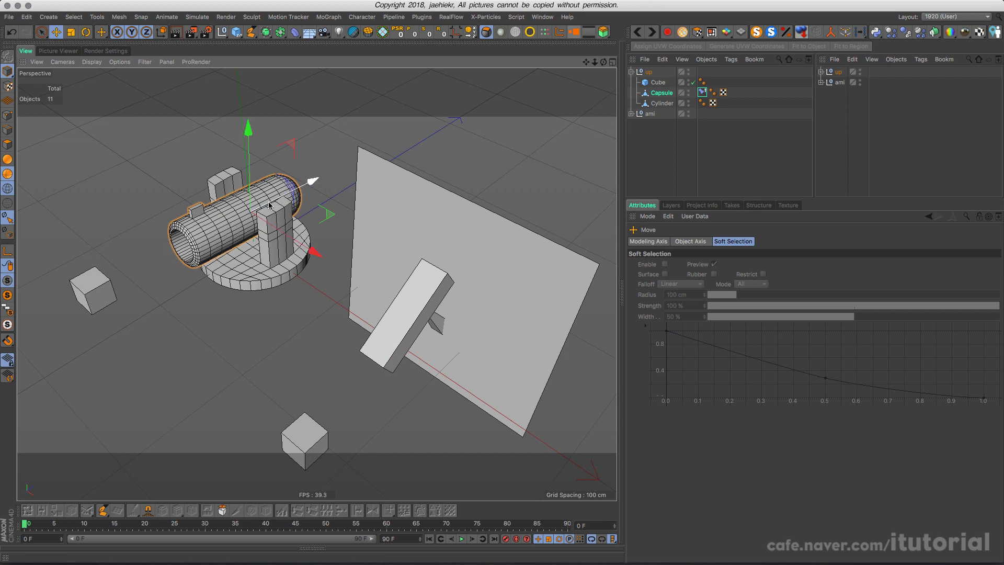
{"action": "left_click", "coordinate": [702, 93]}
{"action": "left_click", "coordinate": [704, 320]}
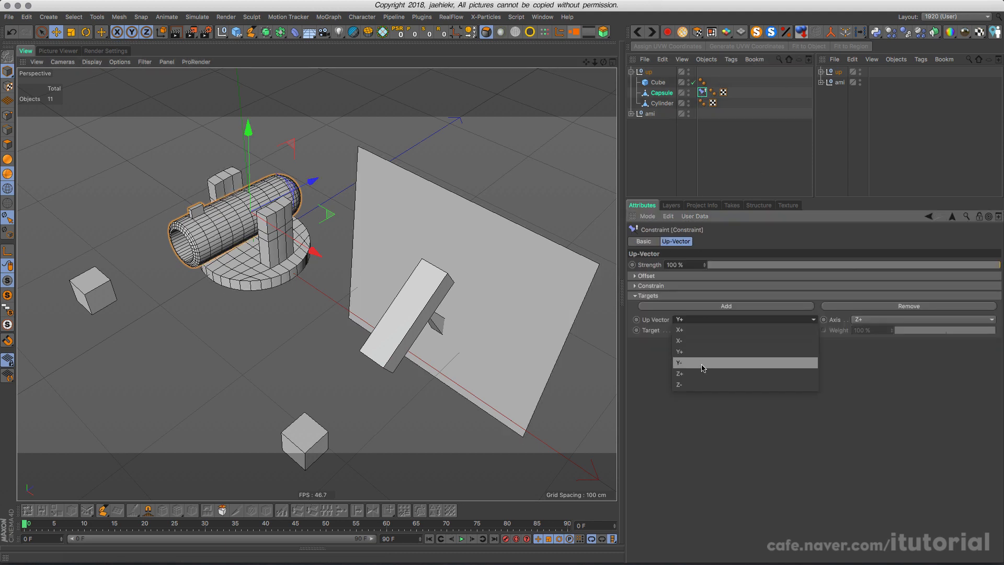
{"action": "left_click", "coordinate": [702, 386]}
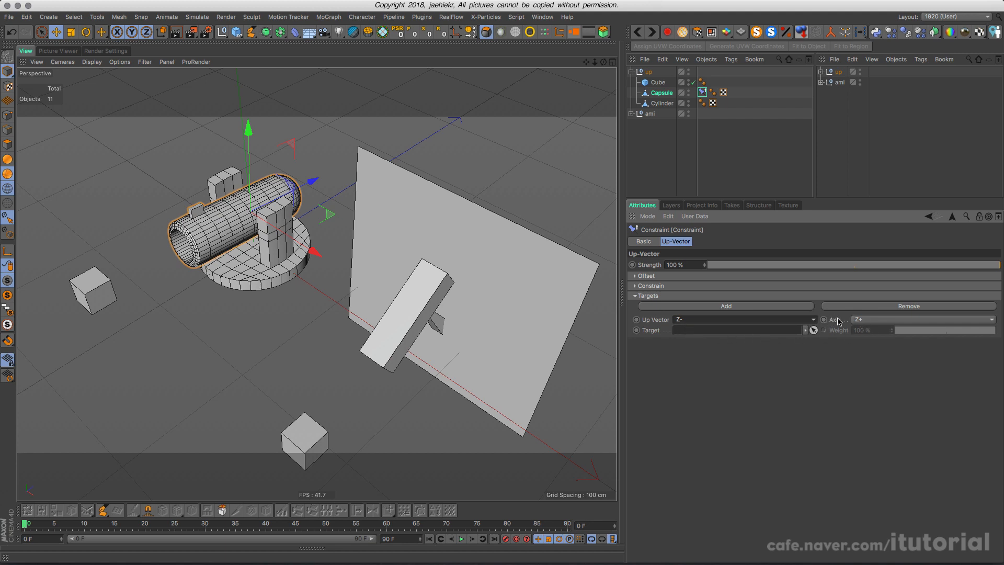
{"action": "left_click", "coordinate": [857, 319]}
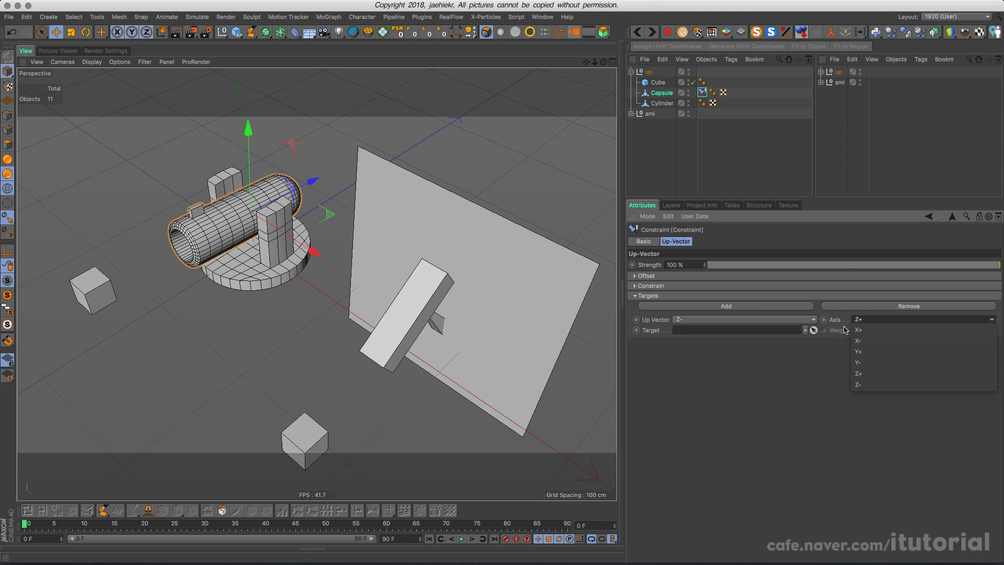
{"action": "left_click", "coordinate": [805, 372]}
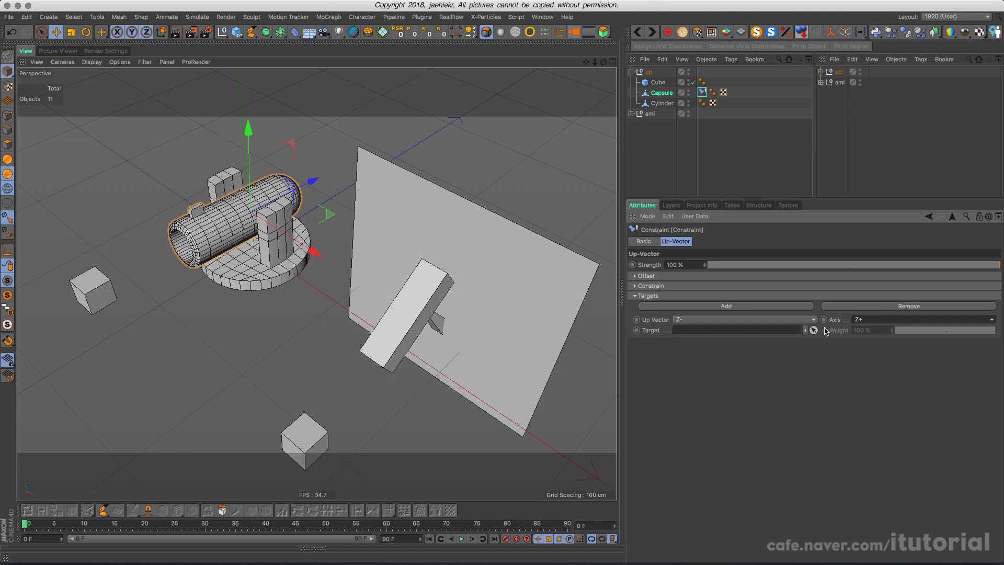
- Try moving the cannon's target cube sideways along its X axis and undo the move
{"action": "left_click", "coordinate": [211, 310]}
{"action": "left_click", "coordinate": [114, 290]}
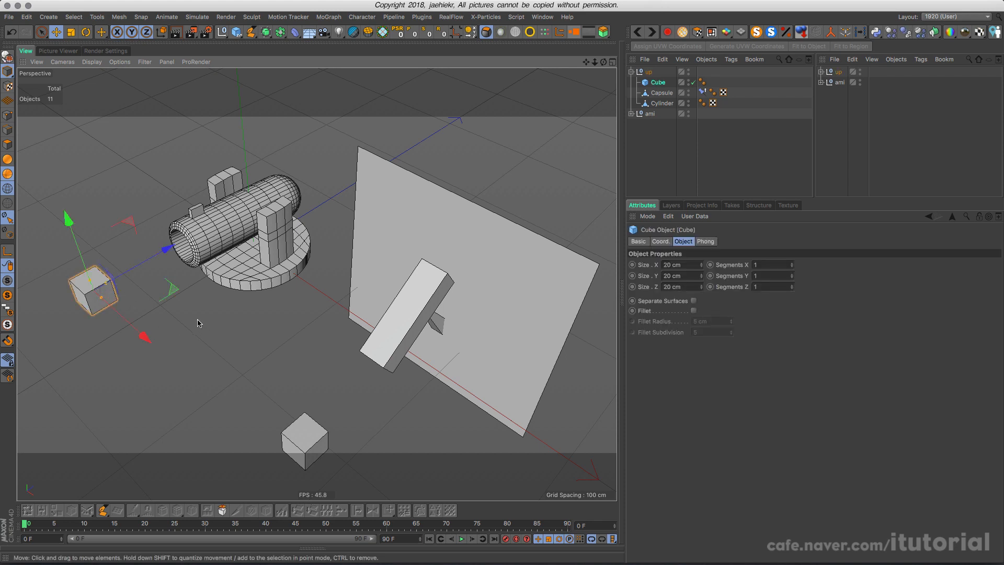
{"action": "left_click_drag", "start_coordinate": [198, 323], "coordinate": [225, 323], "text": "alt"}
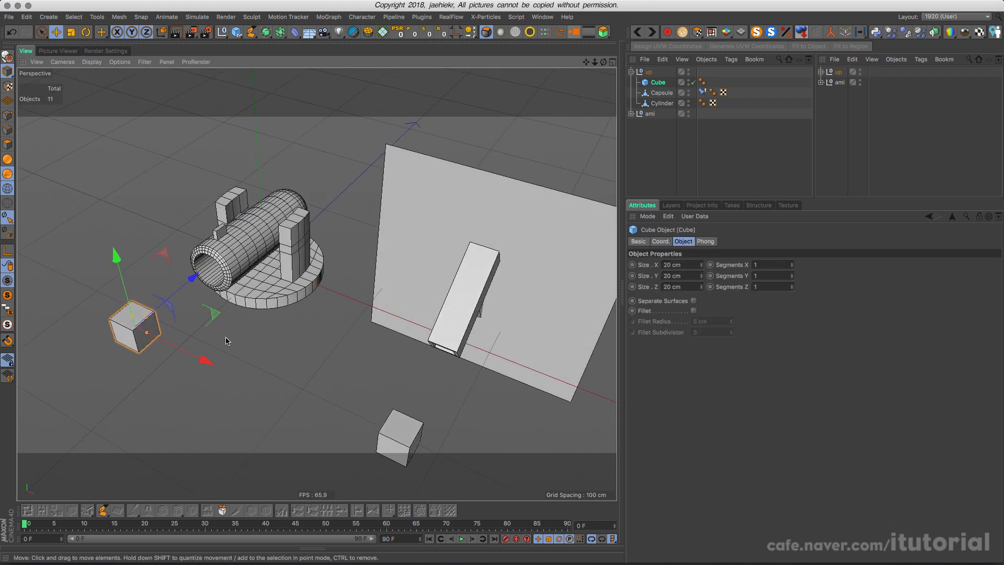
{"action": "left_click_drag", "start_coordinate": [206, 362], "coordinate": [237, 353]}
{"action": "key", "text": "ctrl+z"}
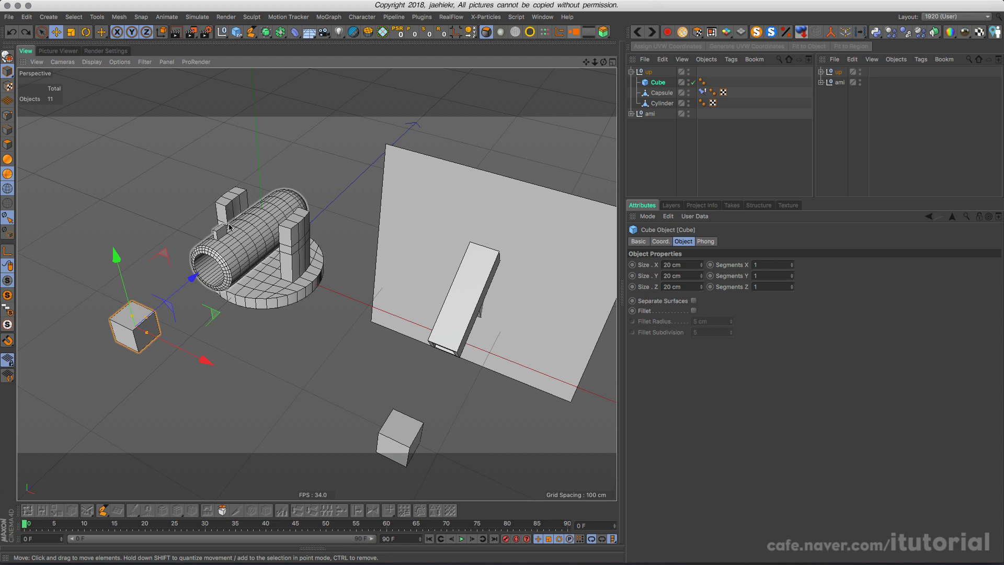
- Set the Capsule's Up-Vector constraint axis to X+ and assign the Cube as its target
{"action": "left_click", "coordinate": [703, 93]}
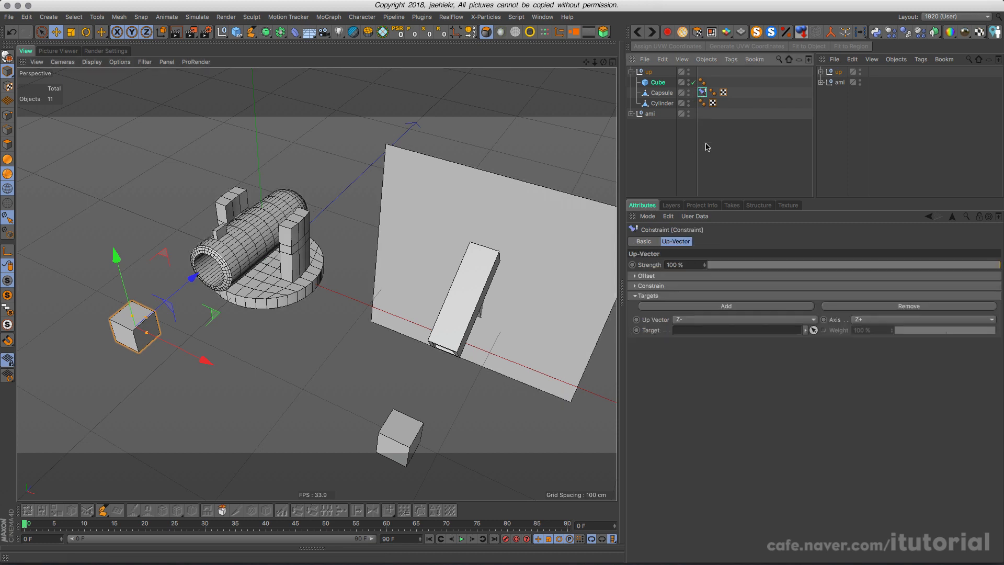
{"action": "left_click", "coordinate": [874, 320]}
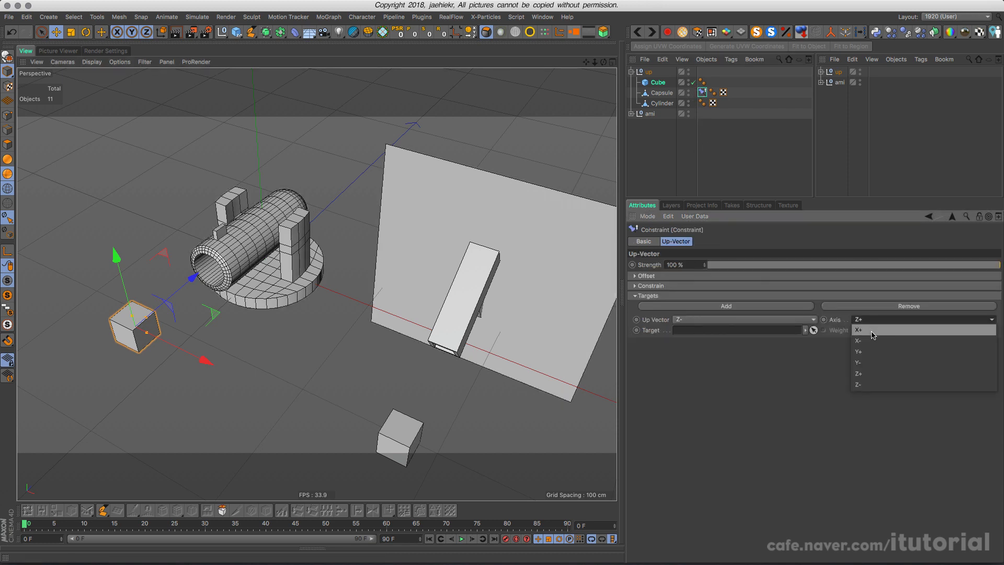
{"action": "left_click", "coordinate": [872, 330]}
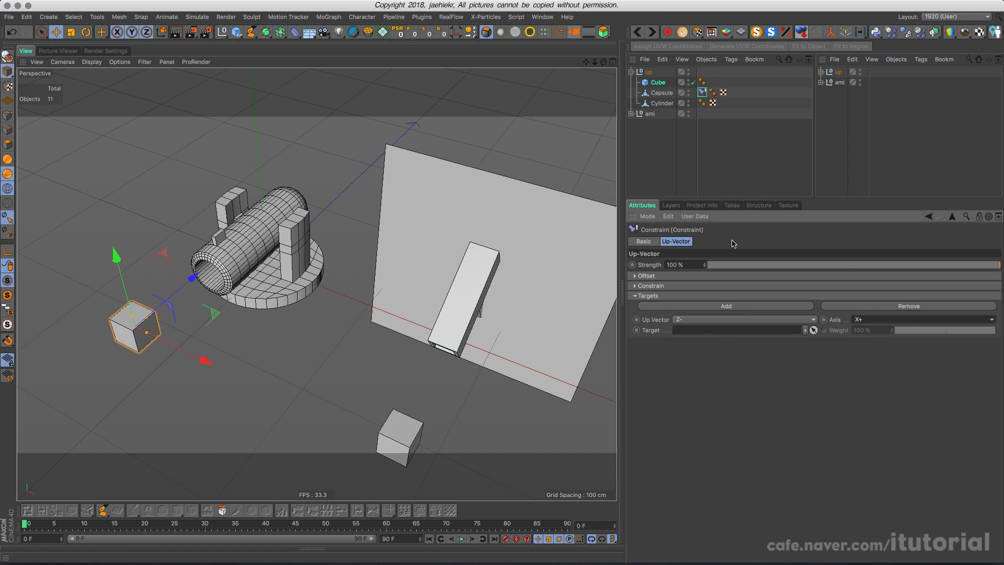
{"action": "left_click_drag", "start_coordinate": [653, 88], "coordinate": [684, 331]}
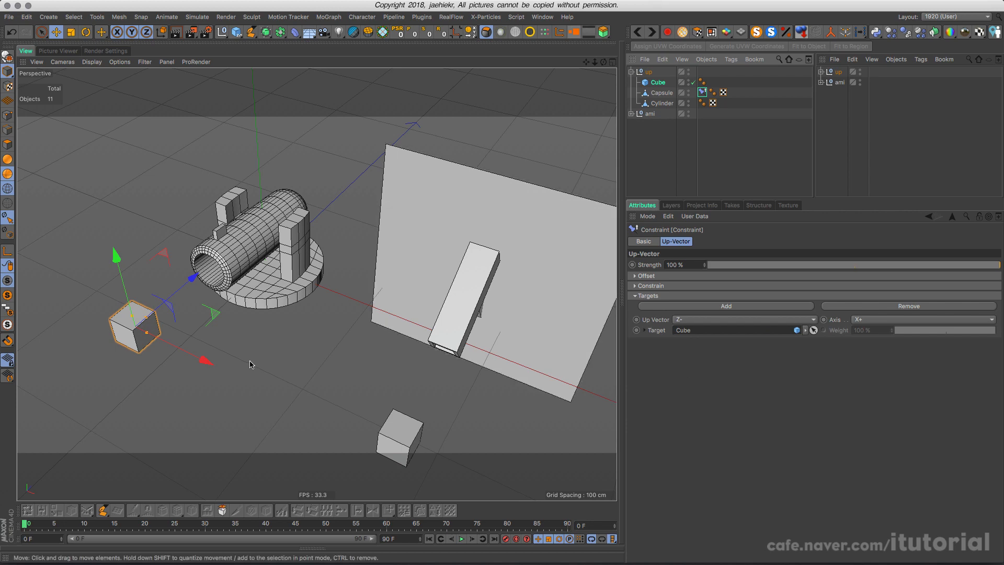
- Move the target cube freehand up, down and along its Z axis to test how the cannon barrel tilts
{"action": "left_click_drag", "start_coordinate": [250, 364], "coordinate": [226, 365], "text": "alt"}
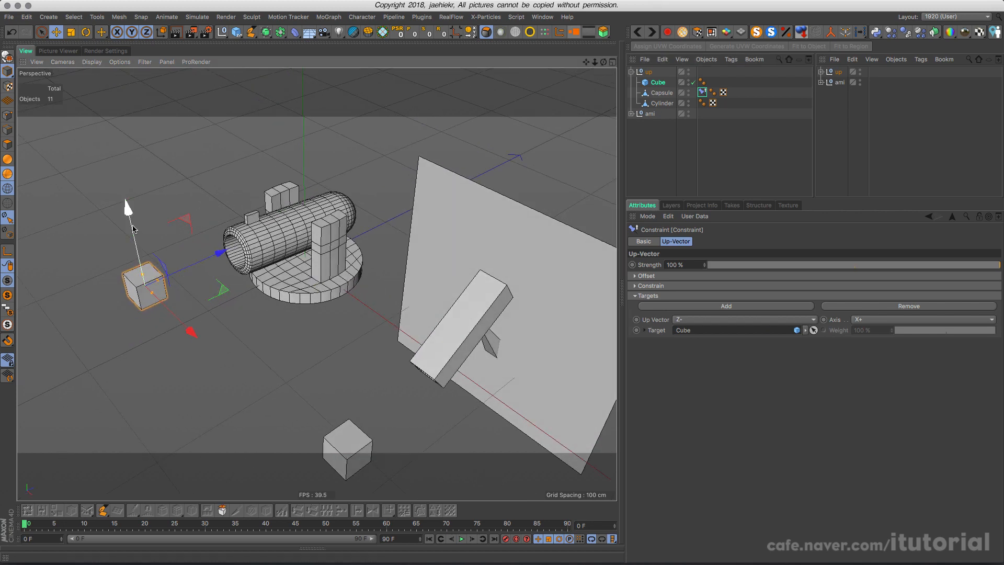
{"action": "left_click_drag", "start_coordinate": [133, 228], "coordinate": [236, 282]}
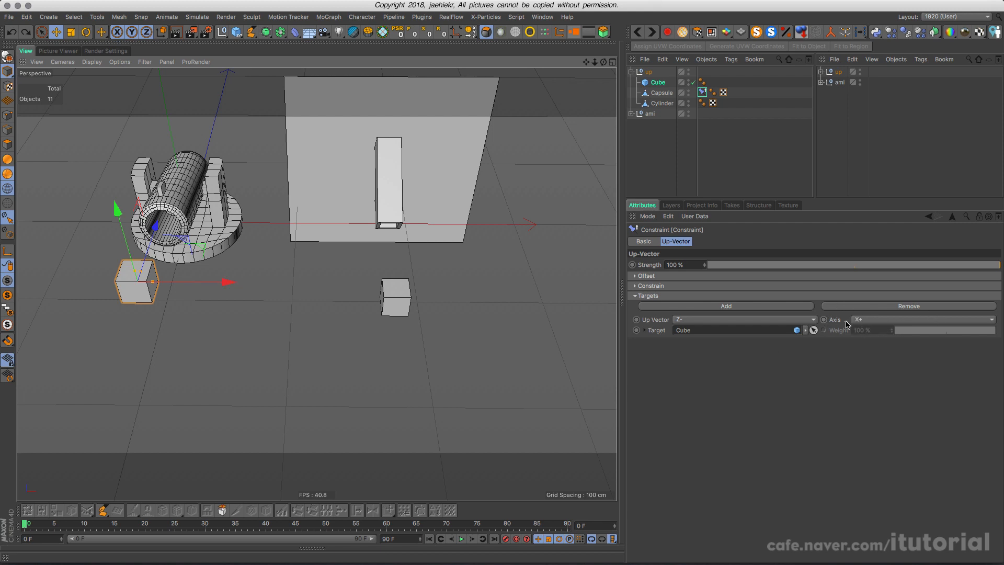
{"action": "mouse_move", "coordinate": [269, 309]}
{"action": "left_mouse_down", "text": "alt"}
{"action": "mouse_move", "coordinate": [247, 304]}
{"action": "mouse_move", "coordinate": [293, 324]}
{"action": "mouse_move", "coordinate": [263, 312]}
{"action": "left_mouse_up", "text": "alt"}
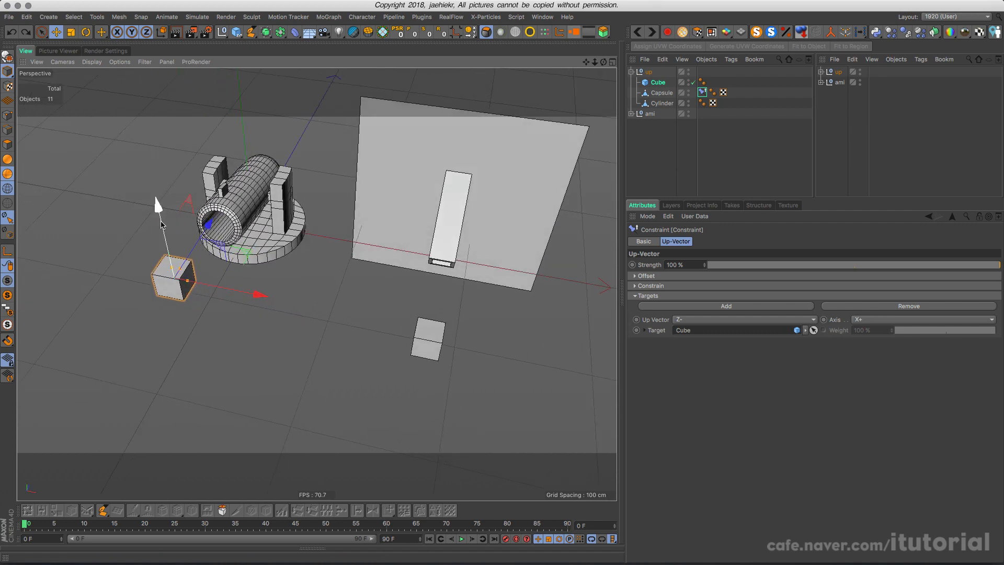
{"action": "left_click_drag", "start_coordinate": [158, 206], "coordinate": [157, 128]}
{"action": "left_click_drag", "start_coordinate": [263, 221], "coordinate": [261, 272], "text": "alt"}
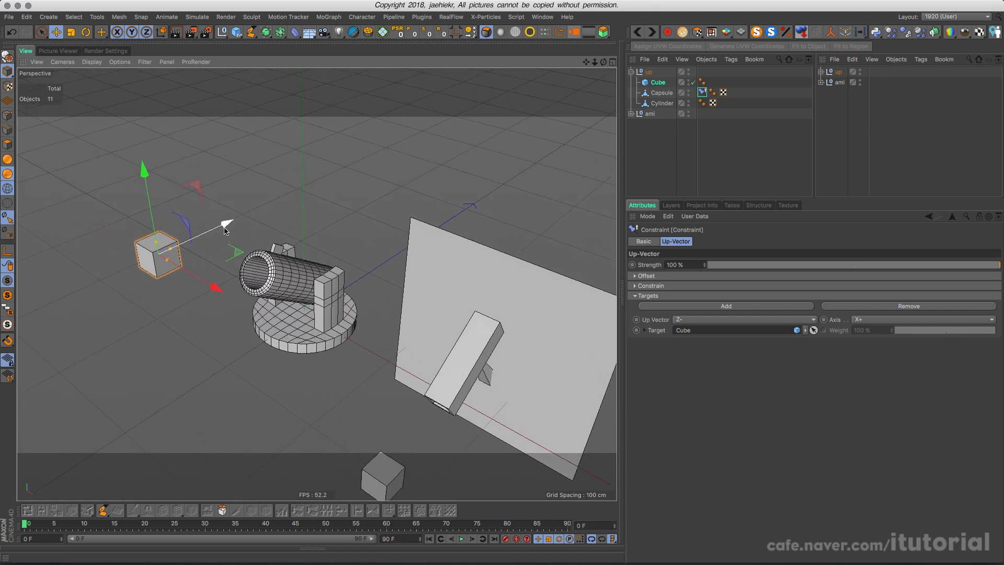
{"action": "mouse_move", "coordinate": [224, 230]}
{"action": "left_mouse_down"}
{"action": "mouse_move", "coordinate": [264, 207]}
{"action": "mouse_move", "coordinate": [213, 240]}
{"action": "left_mouse_up"}
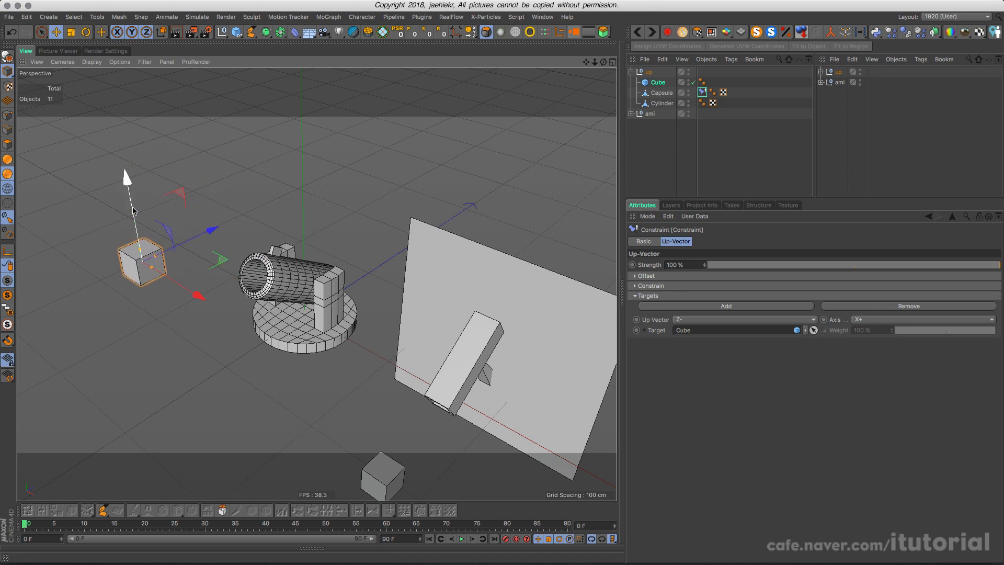
{"action": "left_click_drag", "start_coordinate": [136, 212], "coordinate": [152, 283]}
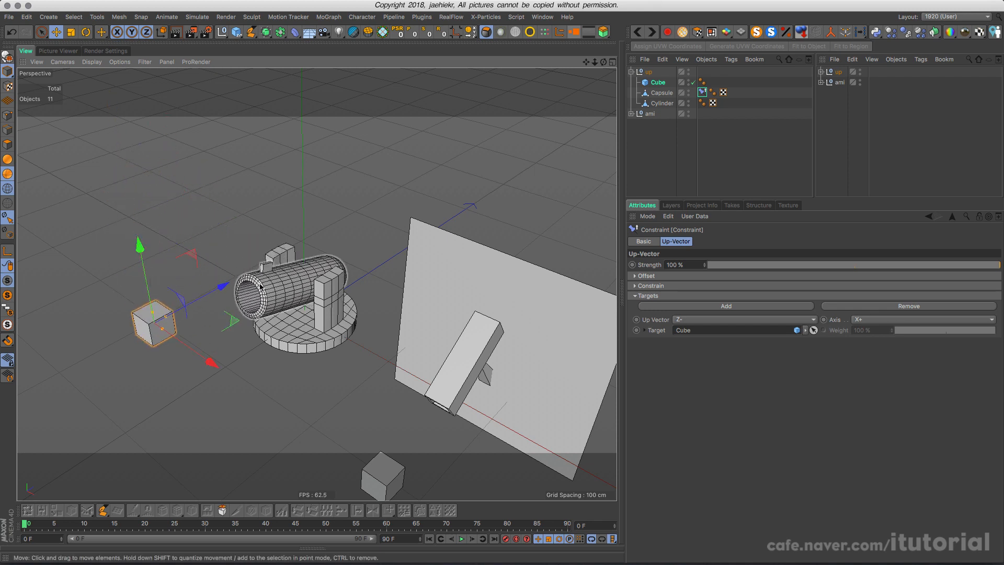
{"action": "left_click_drag", "start_coordinate": [222, 286], "coordinate": [250, 274]}
{"action": "left_click_drag", "start_coordinate": [169, 230], "coordinate": [171, 239]}
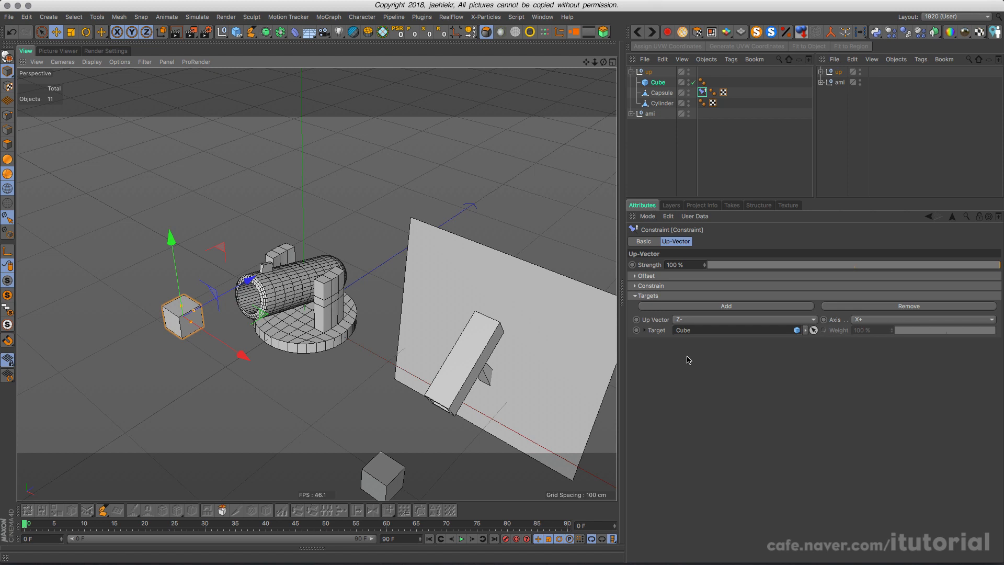
- Add a Constraint tag to the Cylinder base of the cannon
{"action": "left_click", "coordinate": [663, 105]}
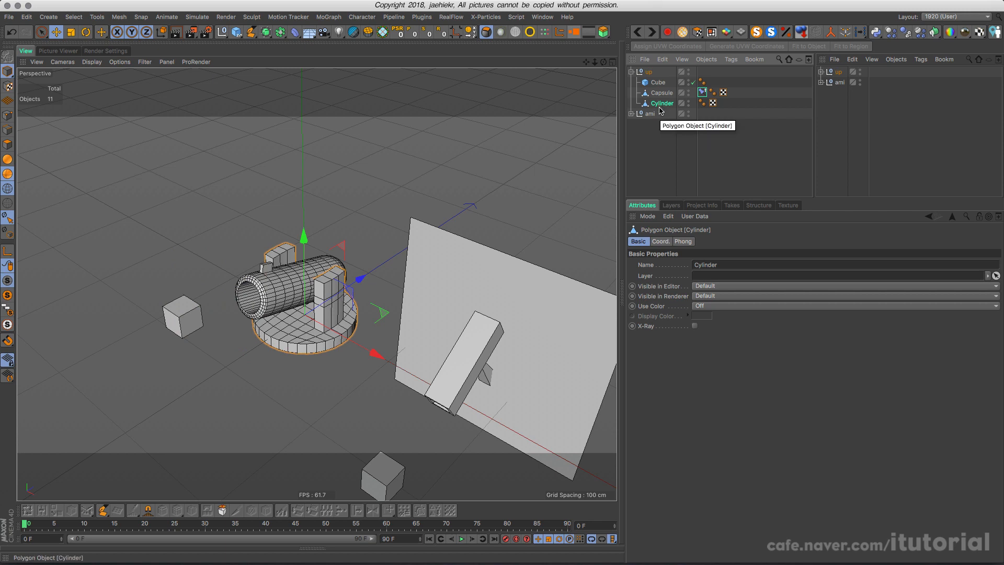
{"action": "right_click", "coordinate": [661, 107]}
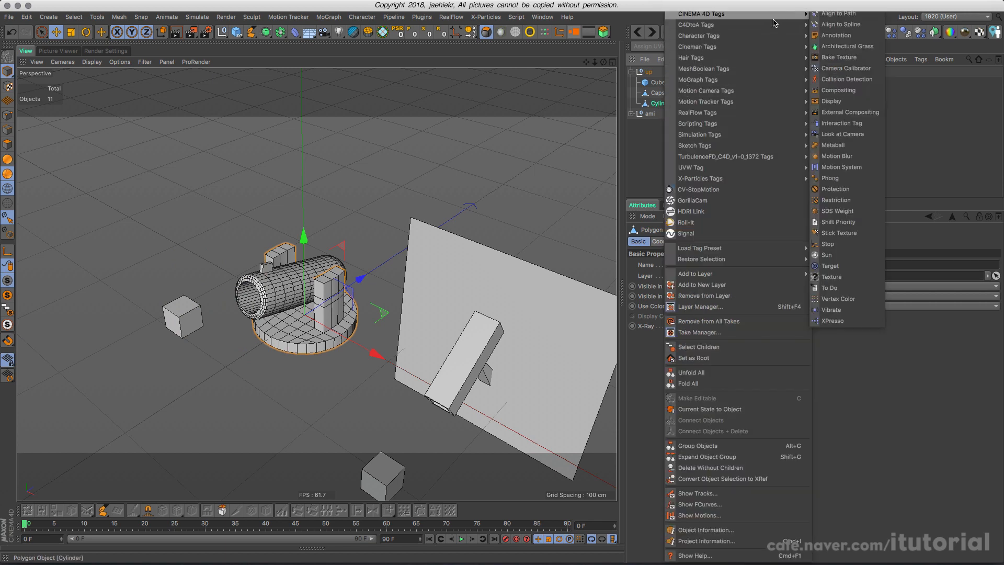
{"action": "mouse_move", "coordinate": [768, 35]}
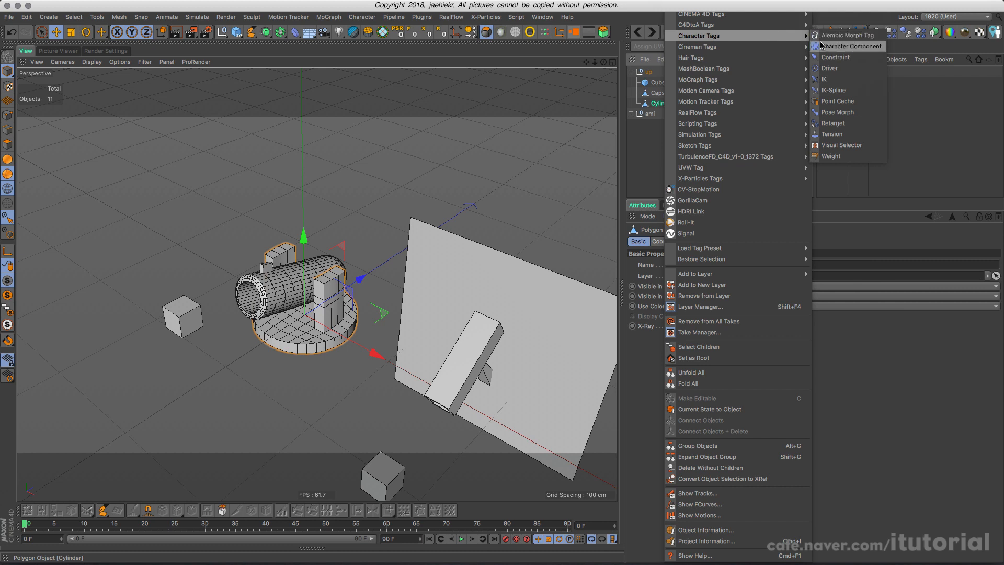
{"action": "left_click", "coordinate": [836, 57]}
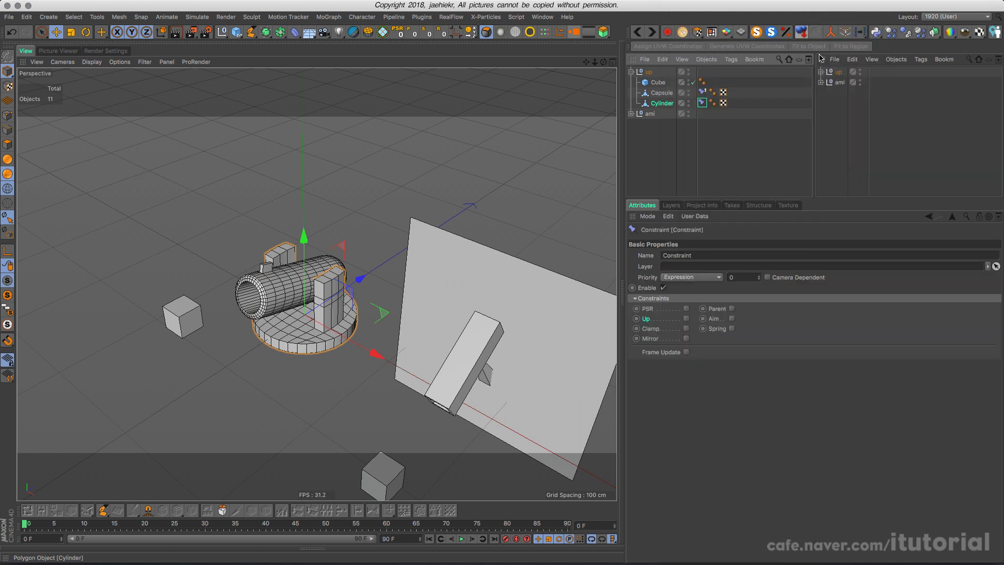
- Try rotating the Cylinder base around its vertical axis, undo the rotation and return to the Move tool
{"action": "left_click", "coordinate": [303, 349]}
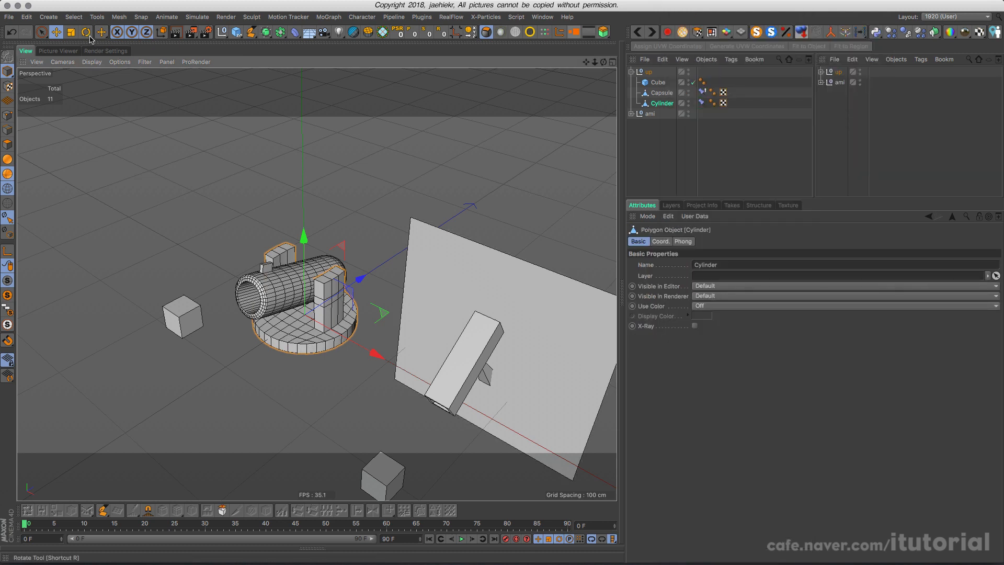
{"action": "key", "text": "r"}
{"action": "left_click_drag", "start_coordinate": [297, 353], "coordinate": [266, 305]}
{"action": "key", "text": "super+z"}
{"action": "key", "text": "super+z"}
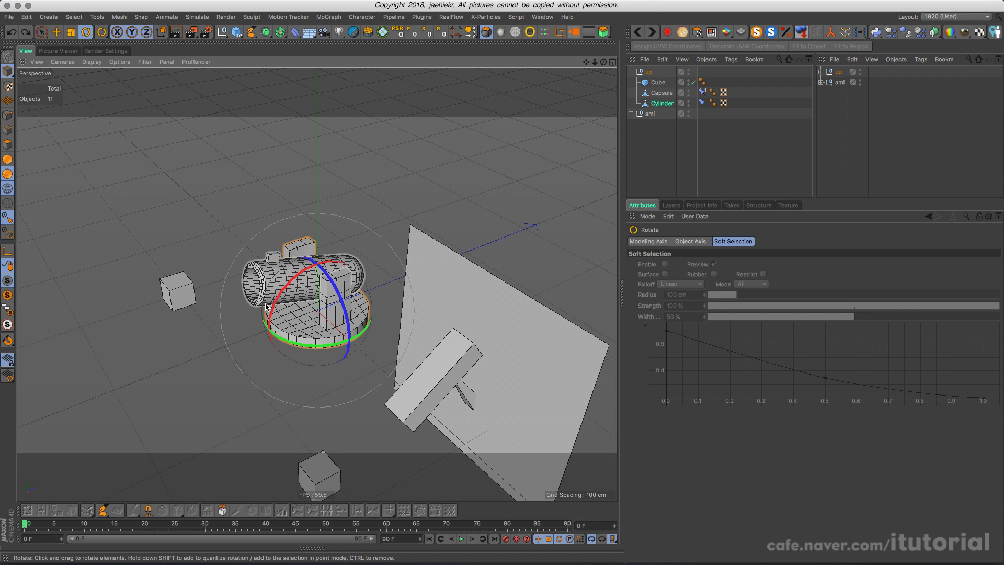
{"action": "key", "text": "e"}
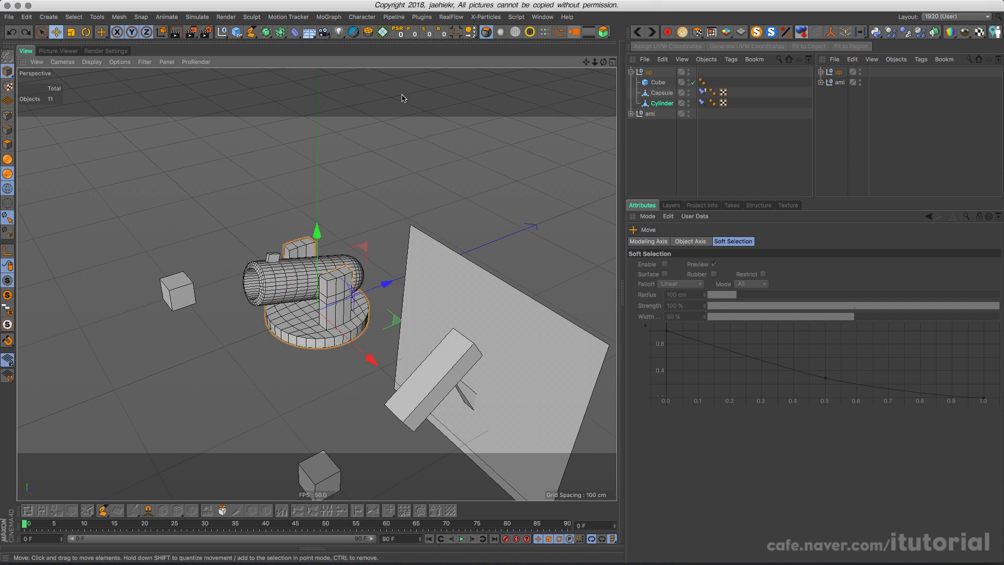
- Enable the Up constraint on the Cylinder base with up vector Z-, axis Y+ and the Cube as target
{"action": "left_click", "coordinate": [701, 102]}
{"action": "left_click", "coordinate": [686, 319]}
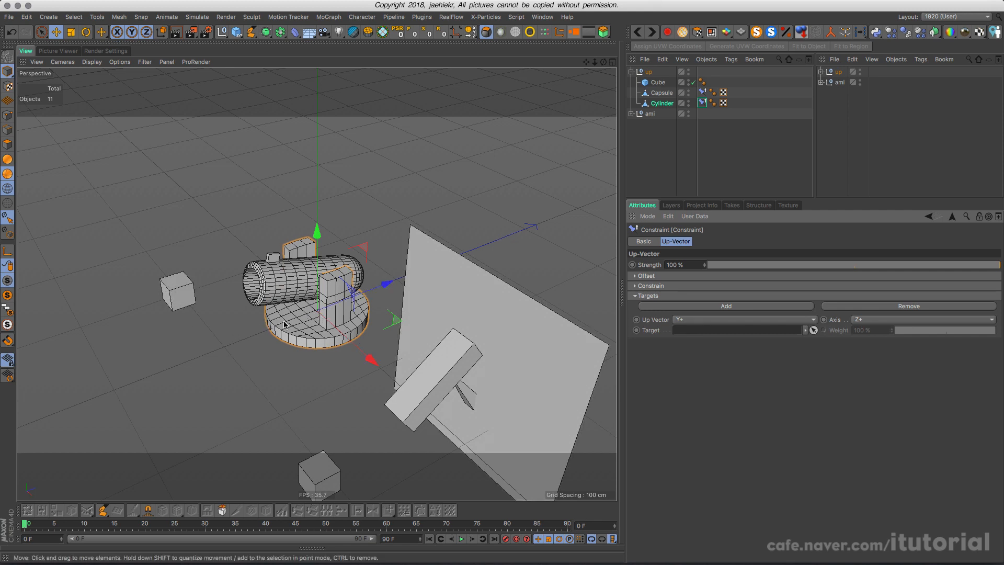
{"action": "left_click", "coordinate": [716, 320]}
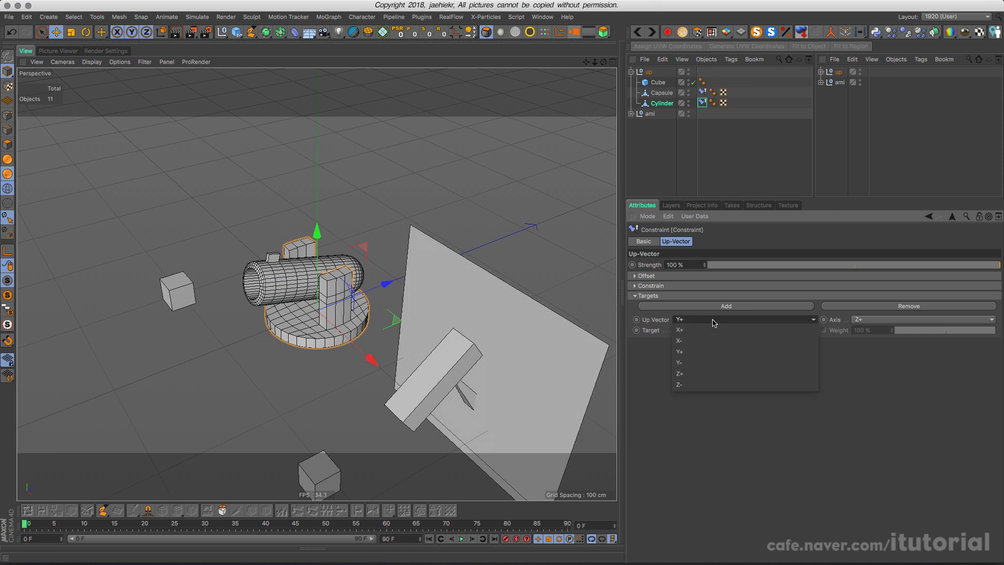
{"action": "left_click", "coordinate": [698, 384]}
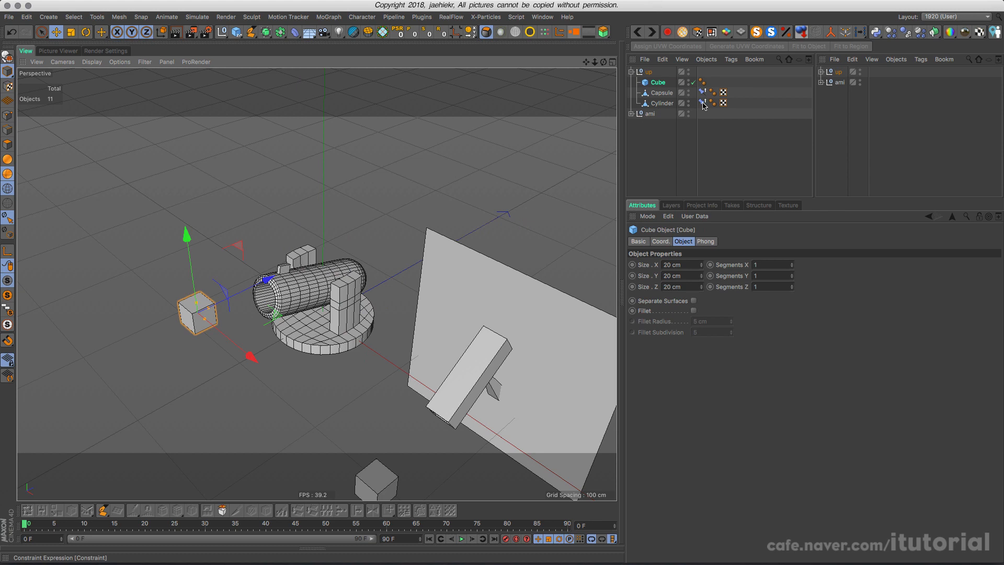
{"action": "left_click", "coordinate": [702, 103]}
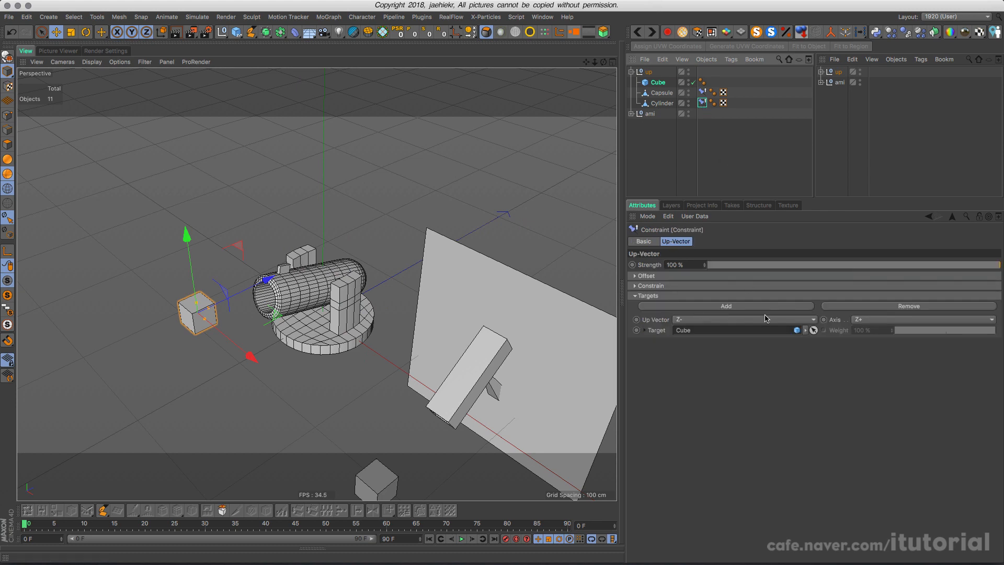
{"action": "left_click", "coordinate": [882, 321]}
{"action": "left_click", "coordinate": [874, 353]}
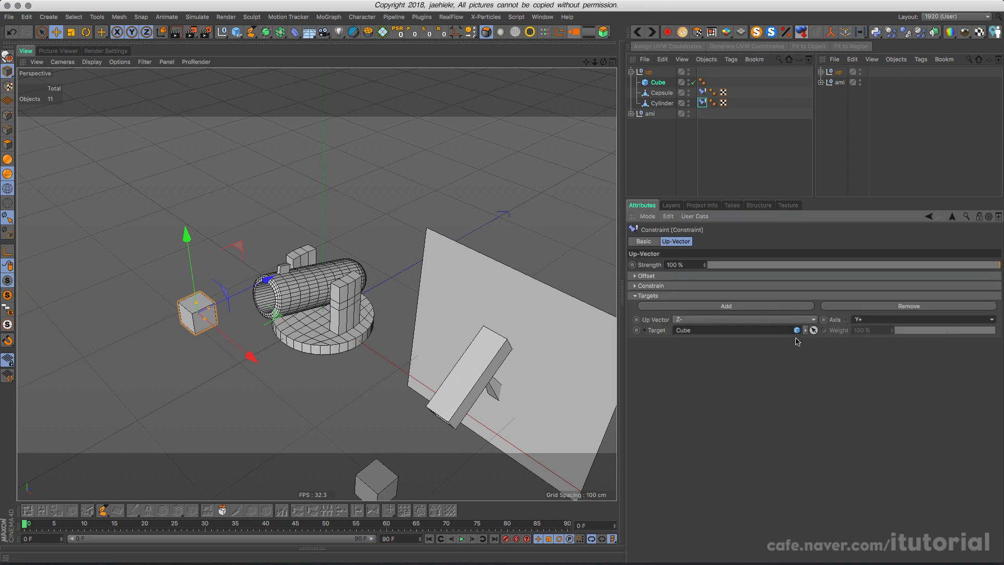
- Lower the target cube freehand along its Y axis to test the barrel tilt, and select the Cylinder base
{"action": "left_click_drag", "start_coordinate": [206, 361], "coordinate": [249, 390], "text": "alt"}
{"action": "left_click", "coordinate": [332, 330]}
{"action": "left_click", "coordinate": [253, 350]}
{"action": "key", "text": "super+z"}
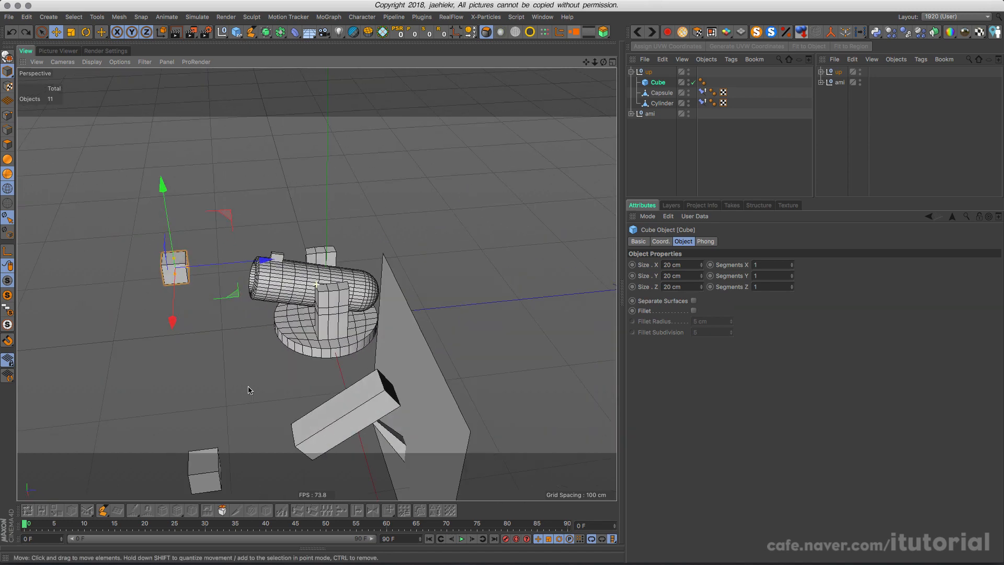
{"action": "left_click_drag", "start_coordinate": [167, 206], "coordinate": [170, 237]}
{"action": "left_click", "coordinate": [300, 339]}
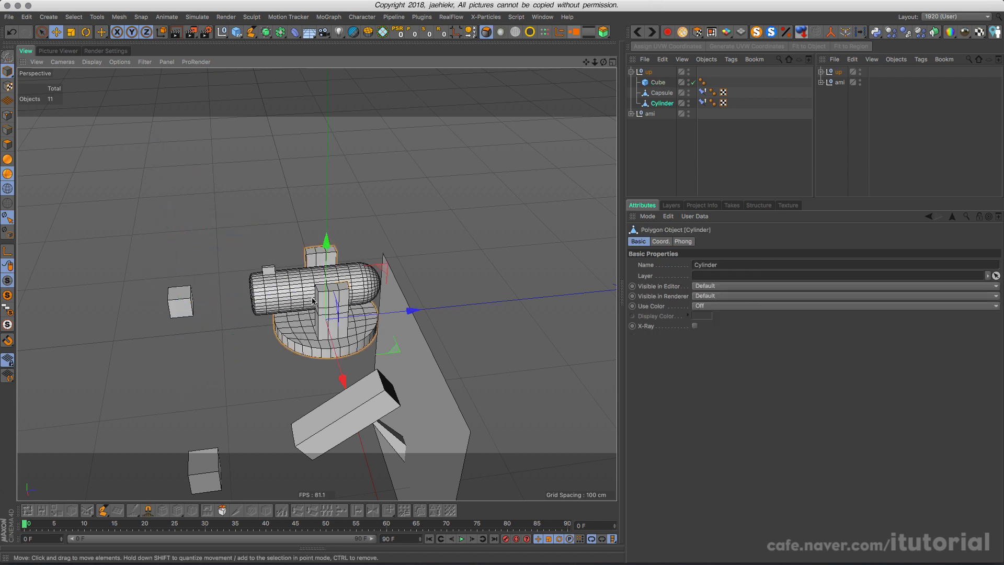
- Raise the target cube and shift it freehand along its Z axis to test both cannon constraints, undoing the last move
{"action": "left_click_drag", "start_coordinate": [196, 333], "coordinate": [288, 347], "text": "alt"}
{"action": "left_click", "coordinate": [226, 374]}
{"action": "left_click_drag", "start_coordinate": [217, 300], "coordinate": [209, 252]}
{"action": "left_click_drag", "start_coordinate": [272, 366], "coordinate": [300, 378], "text": "alt"}
{"action": "left_click_drag", "start_coordinate": [269, 291], "coordinate": [228, 297]}
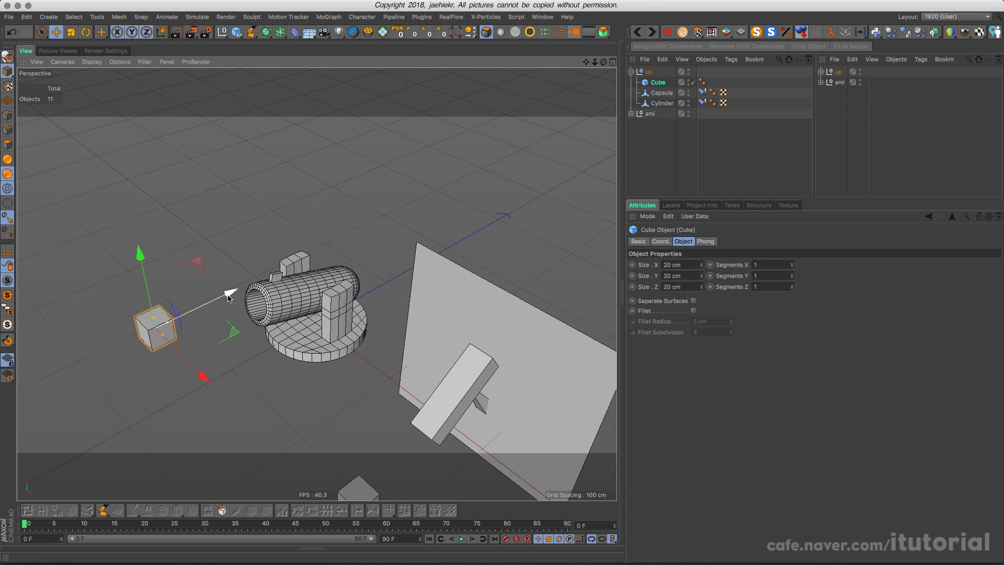
{"action": "left_click_drag", "start_coordinate": [228, 297], "coordinate": [228, 297]}
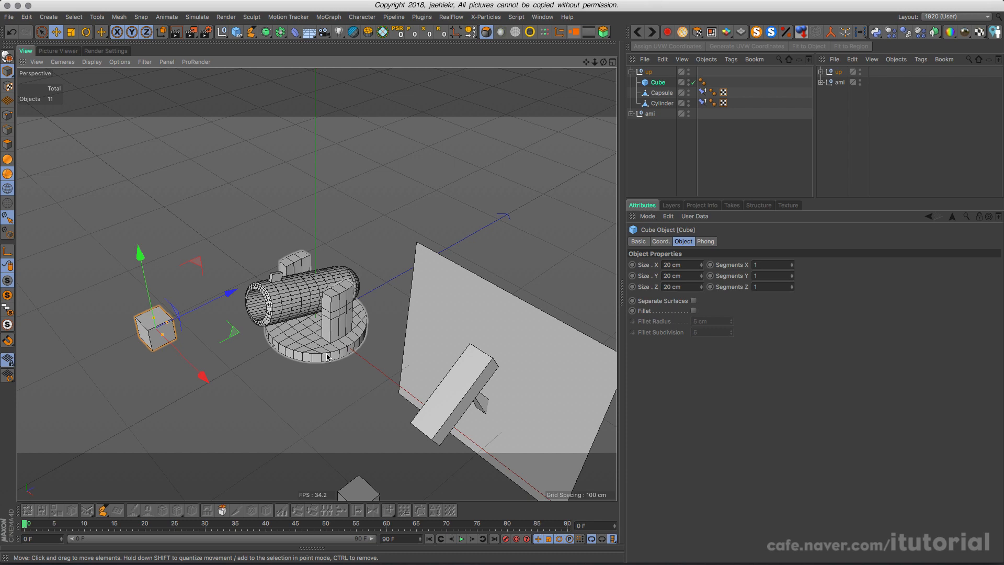
{"action": "left_click_drag", "start_coordinate": [250, 337], "coordinate": [313, 282], "text": "alt"}
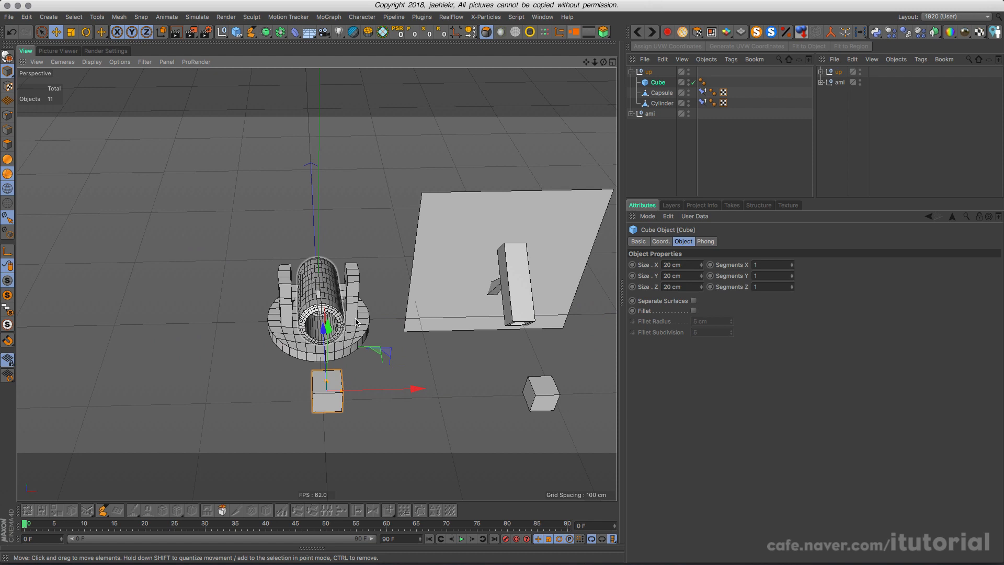
{"action": "mouse_move", "coordinate": [356, 322]}
{"action": "left_mouse_down", "text": "alt"}
{"action": "mouse_move", "coordinate": [308, 294]}
{"action": "mouse_move", "coordinate": [433, 259]}
{"action": "mouse_move", "coordinate": [390, 284]}
{"action": "mouse_move", "coordinate": [351, 336]}
{"action": "left_mouse_up", "text": "alt"}
{"action": "key", "text": "super+z"}
- Make the Capsule a child of the Cylinder and move the target cube freehand to test how the whole cannon follows
{"action": "left_click_drag", "start_coordinate": [663, 95], "coordinate": [675, 105]}
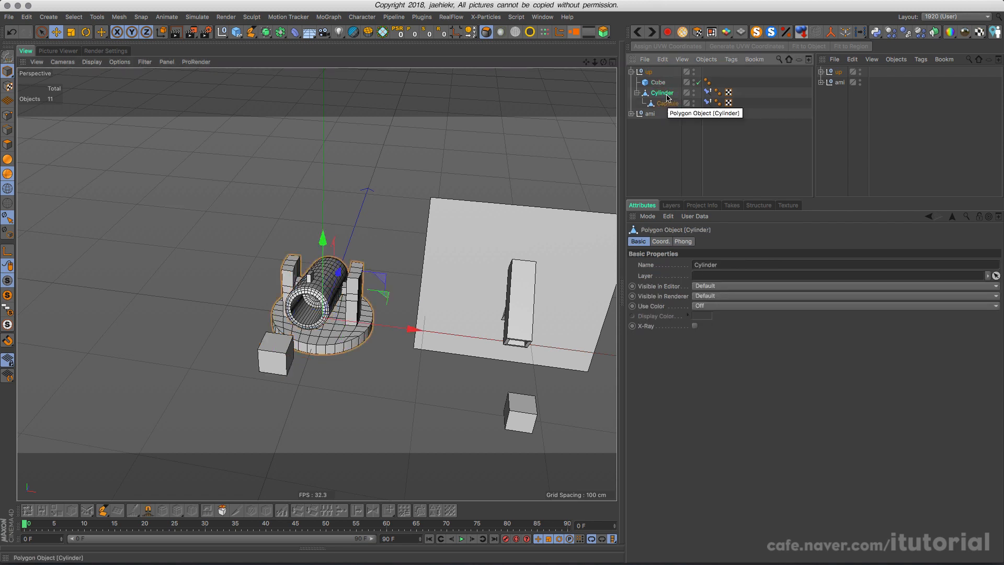
{"action": "left_click", "coordinate": [661, 149]}
{"action": "left_click", "coordinate": [267, 358]}
{"action": "left_click_drag", "start_coordinate": [267, 358], "coordinate": [372, 355], "text": "alt"}
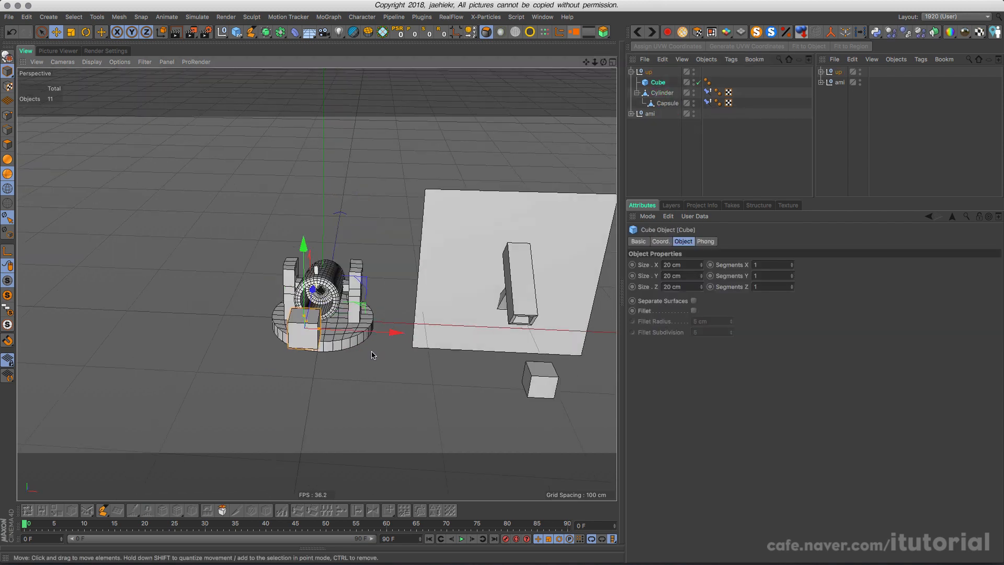
{"action": "left_click_drag", "start_coordinate": [361, 286], "coordinate": [284, 281]}
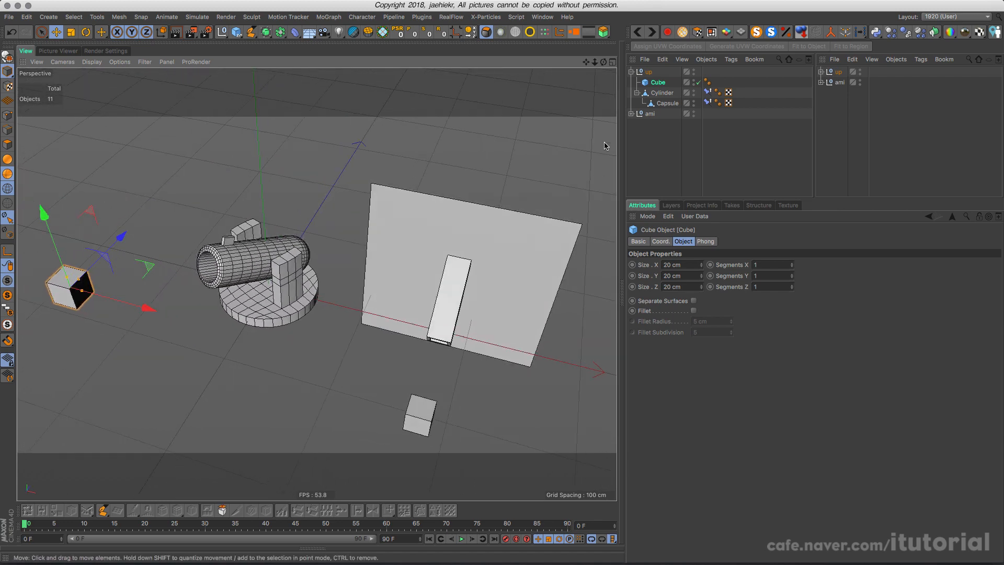
- Collapse the up null and hide it in both the editor and the renderer
{"action": "left_click", "coordinate": [637, 92]}
{"action": "left_click", "coordinate": [649, 73]}
{"action": "left_click", "coordinate": [631, 72]}
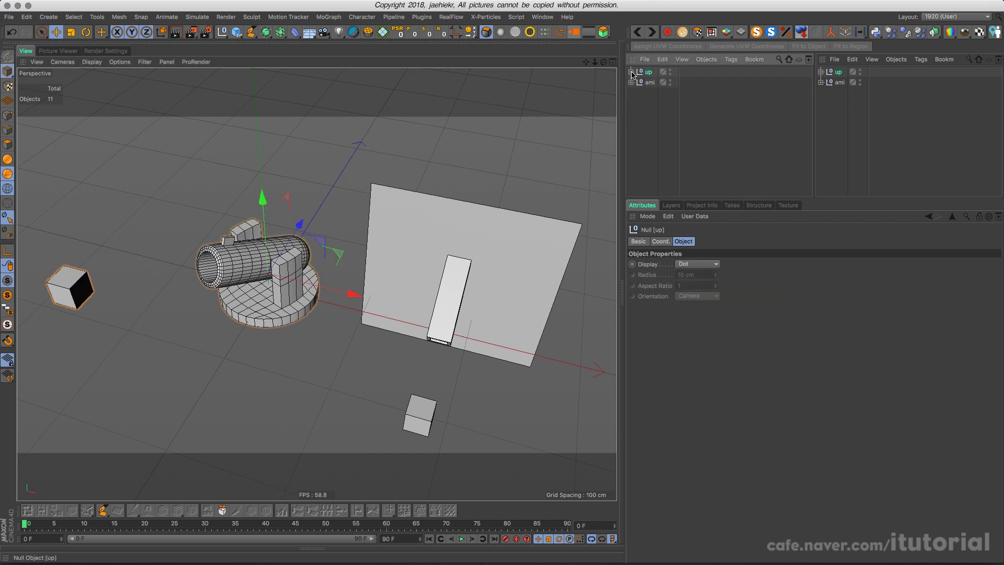
{"action": "double_click", "coordinate": [670, 71]}
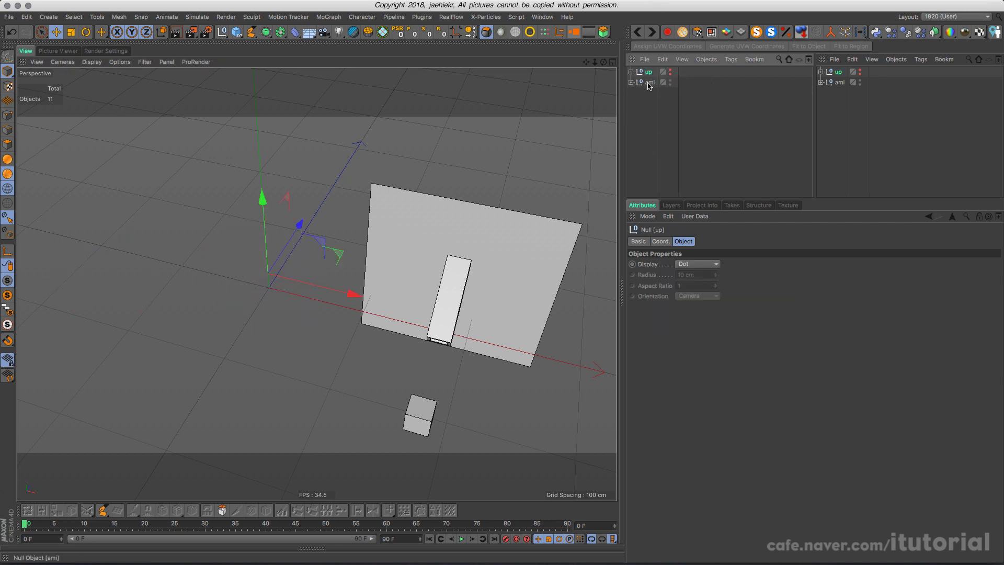
- Expand the ami null and select its target Cube
{"action": "left_click", "coordinate": [649, 82]}
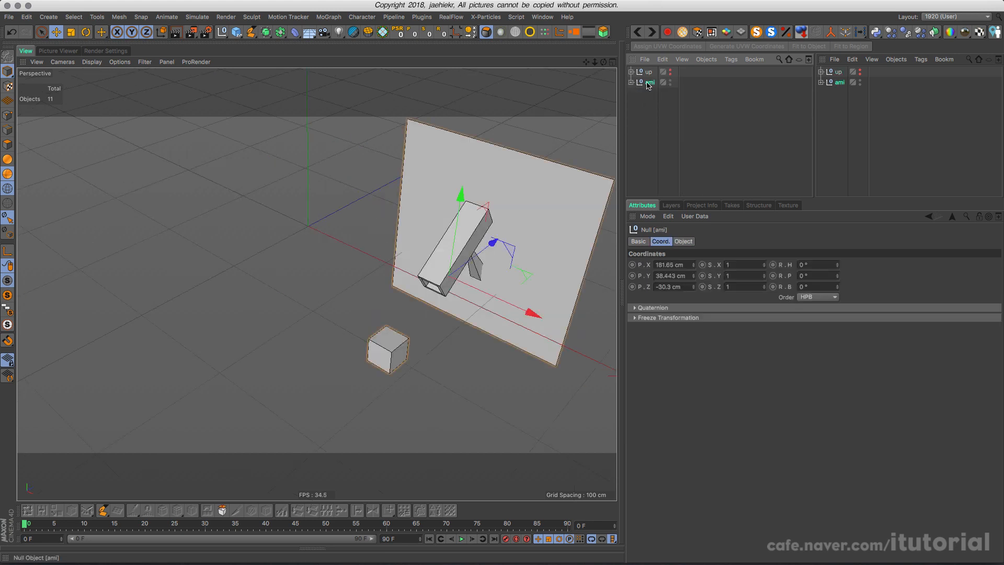
{"action": "middle_click_drag", "start_coordinate": [365, 207], "coordinate": [309, 209], "text": "alt"}
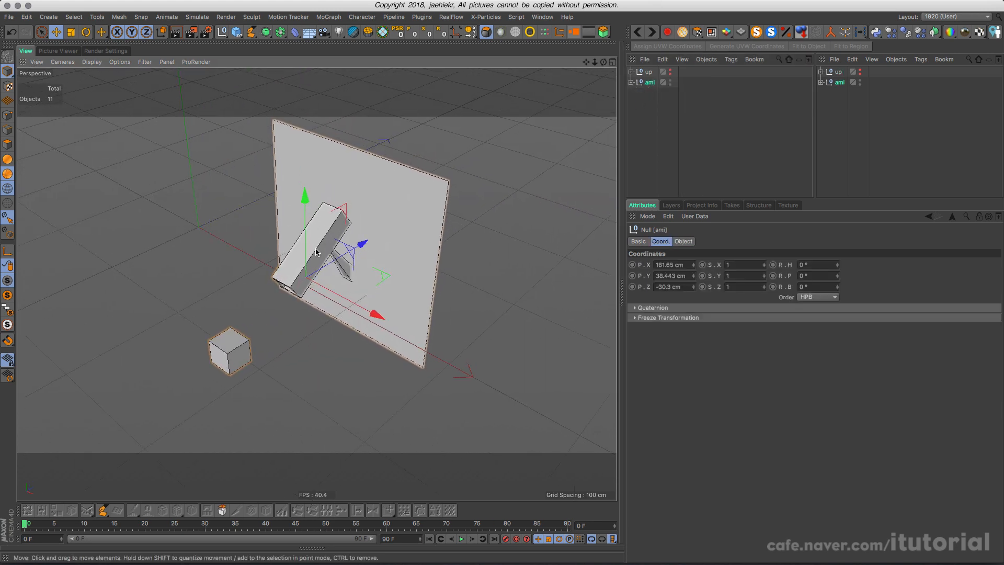
{"action": "left_click_drag", "start_coordinate": [316, 252], "coordinate": [358, 224], "text": "alt"}
{"action": "middle_click_drag", "start_coordinate": [358, 224], "coordinate": [379, 204], "text": "alt"}
{"action": "left_click_drag", "start_coordinate": [362, 230], "coordinate": [354, 229], "text": "alt"}
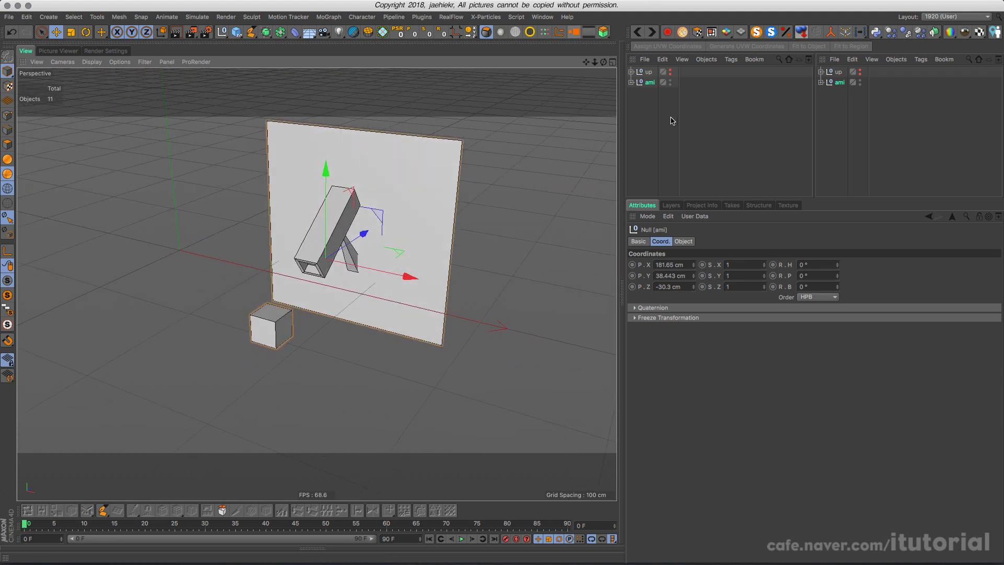
{"action": "left_click", "coordinate": [649, 82]}
{"action": "left_click", "coordinate": [631, 82]}
{"action": "left_click", "coordinate": [658, 96]}
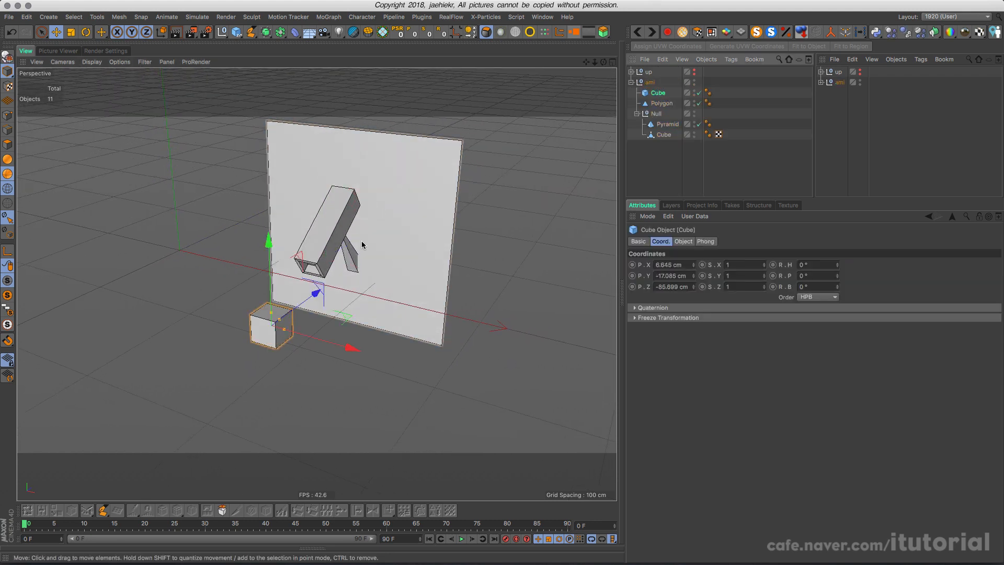
- Select the box Cube inside the Null and examine its rotation axes with the Rotate tool
{"action": "scroll", "coordinate": [372, 230], "scroll_direction": "down", "scroll_amount": 1}
{"action": "middle_click_drag", "start_coordinate": [372, 230], "coordinate": [358, 246], "text": "alt"}
{"action": "left_click_drag", "start_coordinate": [358, 245], "coordinate": [339, 240], "text": "alt"}
{"action": "left_click", "coordinate": [295, 230]}
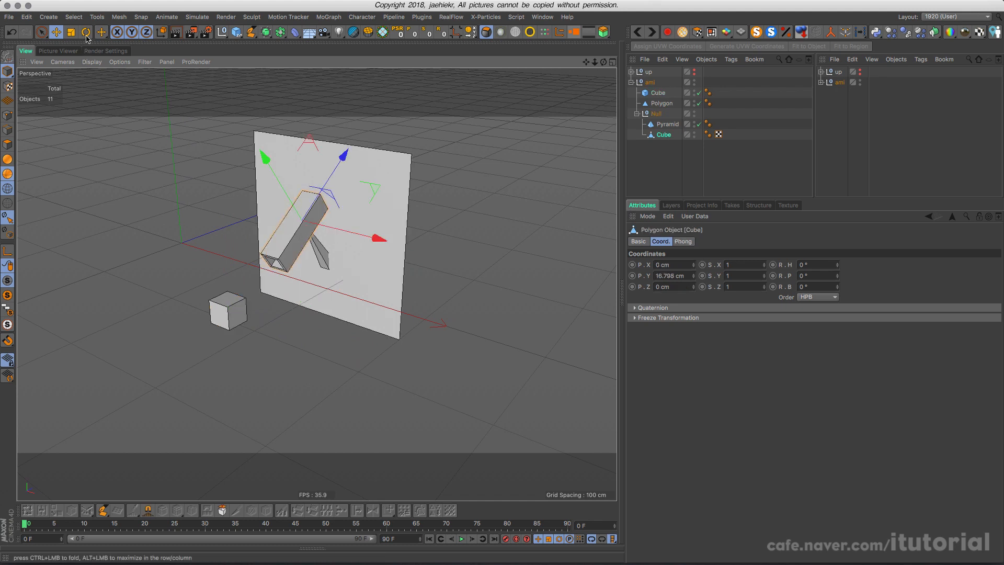
{"action": "key", "text": "r"}
{"action": "left_click_drag", "start_coordinate": [296, 222], "coordinate": [328, 259], "text": "alt"}
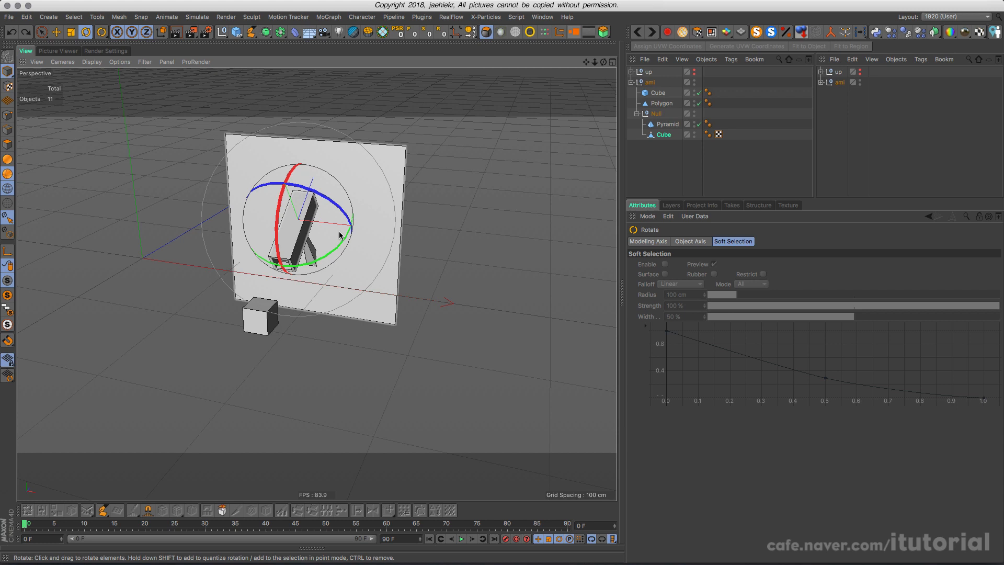
- Add a Constraint tag to the box Cube inside the Null and enable its Aim constraint
{"action": "left_click", "coordinate": [653, 152]}
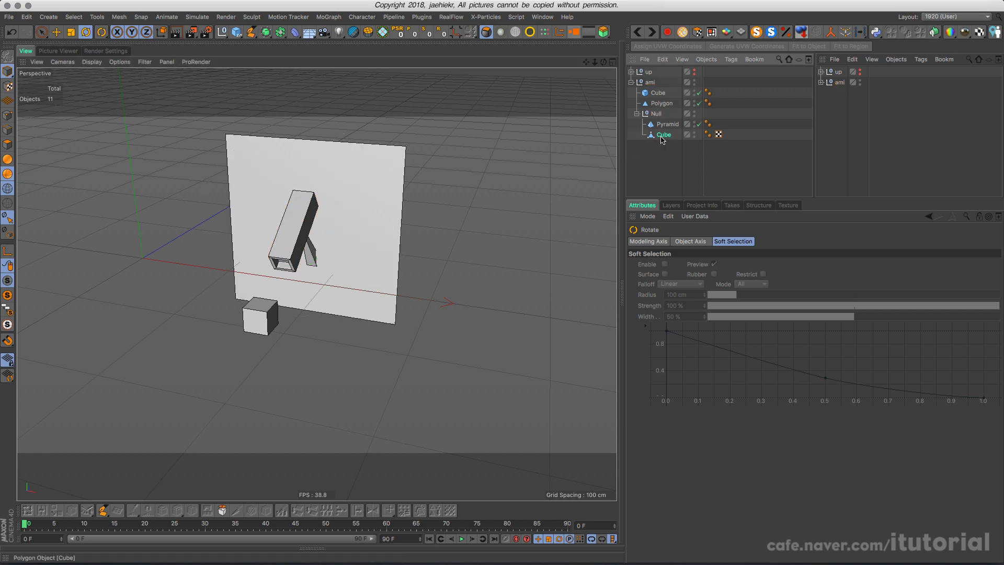
{"action": "left_click", "coordinate": [663, 135]}
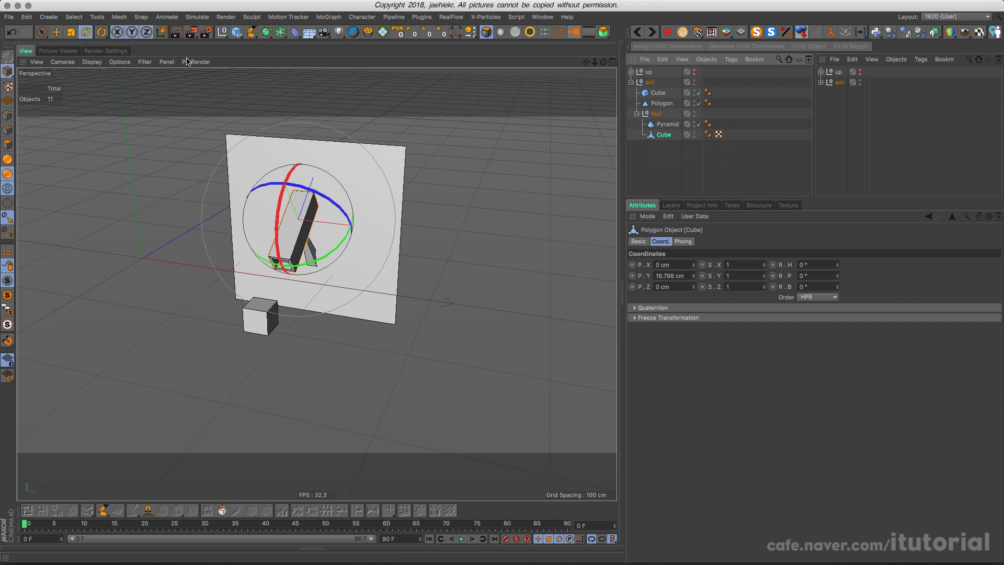
{"action": "key", "text": "e"}
{"action": "right_click", "coordinate": [663, 135]}
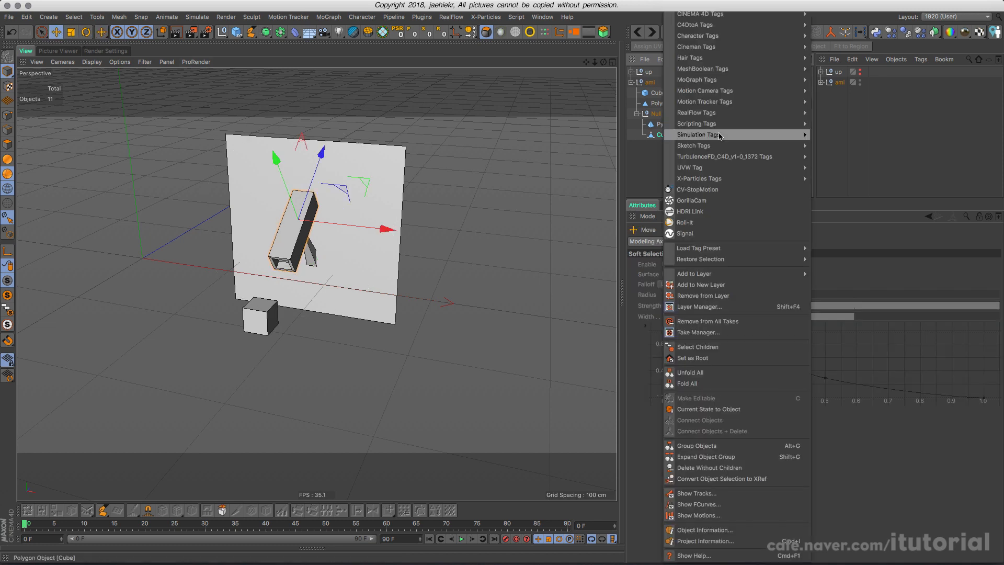
{"action": "mouse_move", "coordinate": [795, 35]}
{"action": "left_click", "coordinate": [834, 57]}
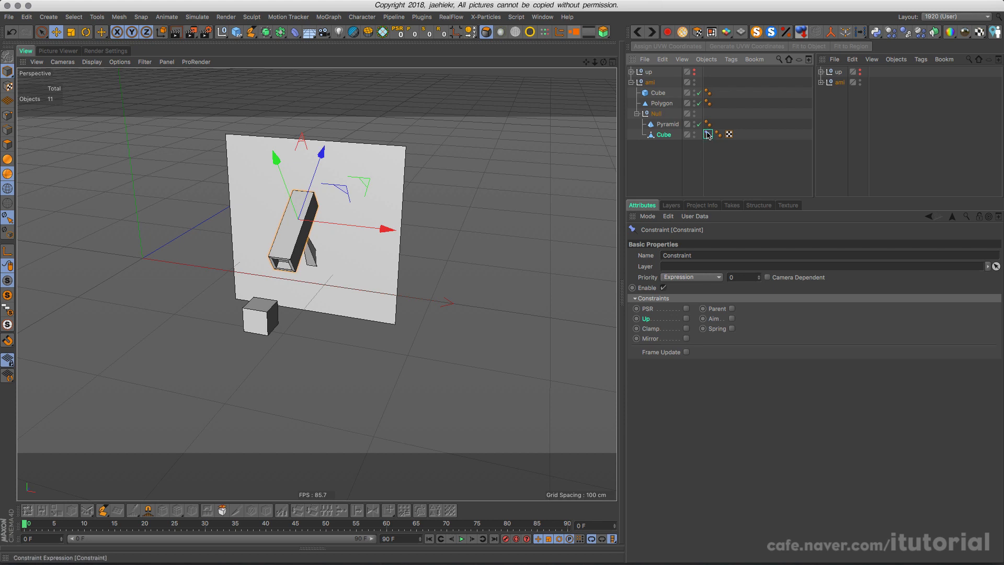
{"action": "left_click", "coordinate": [731, 319]}
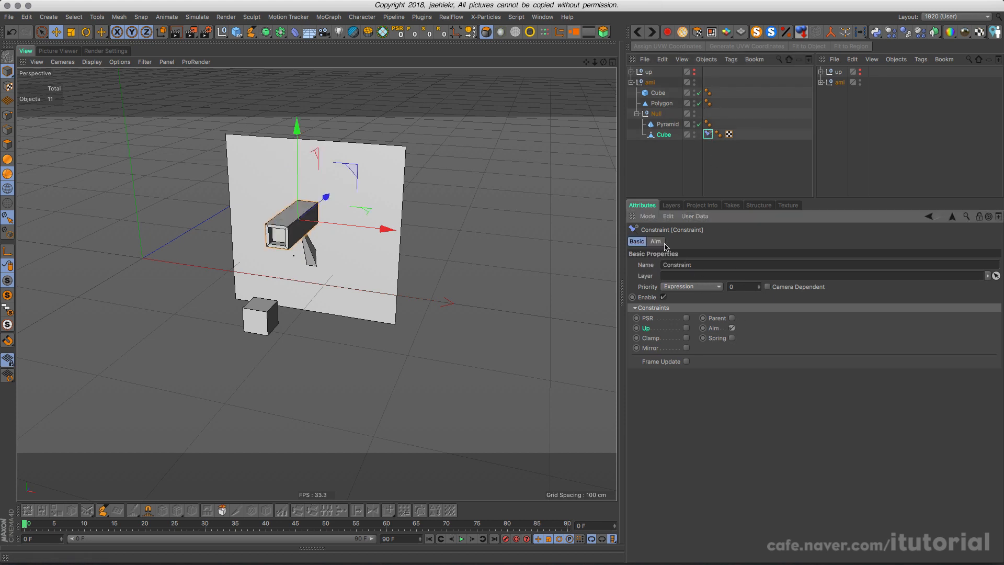
{"action": "left_click", "coordinate": [656, 241]}
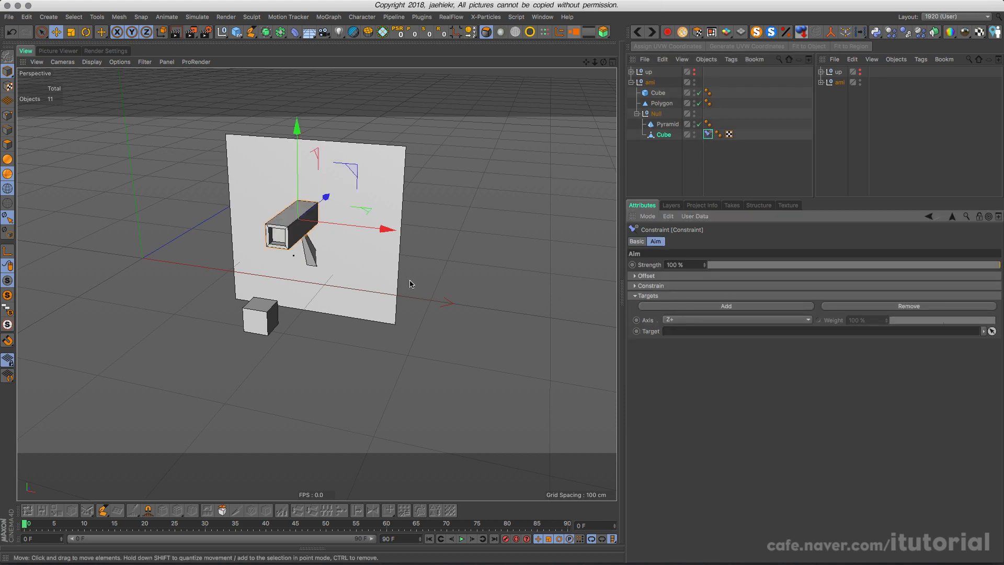
- Set the Aim constraint's axis to Z- and assign the ami null's target Cube as its target
{"action": "left_click_drag", "start_coordinate": [410, 281], "coordinate": [338, 265], "text": "alt"}
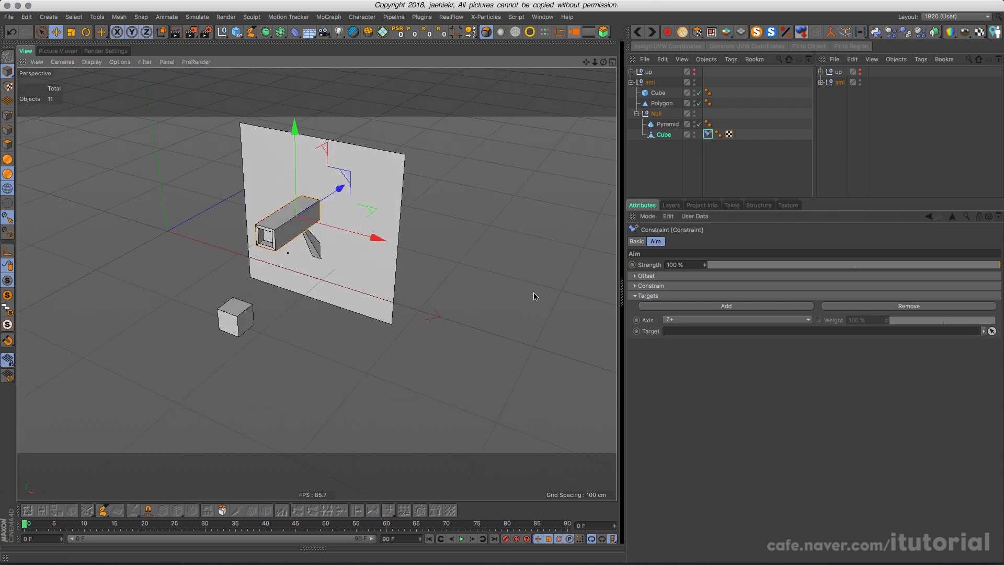
{"action": "left_click", "coordinate": [672, 320]}
{"action": "left_click", "coordinate": [672, 381]}
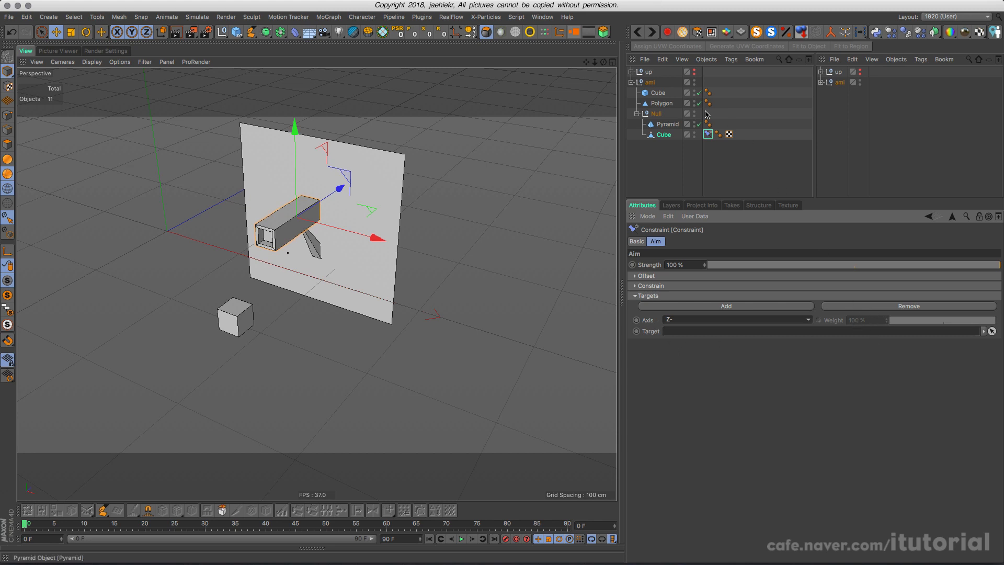
{"action": "left_click_drag", "start_coordinate": [661, 97], "coordinate": [714, 255]}
{"action": "left_click_drag", "start_coordinate": [677, 332], "coordinate": [677, 331]}
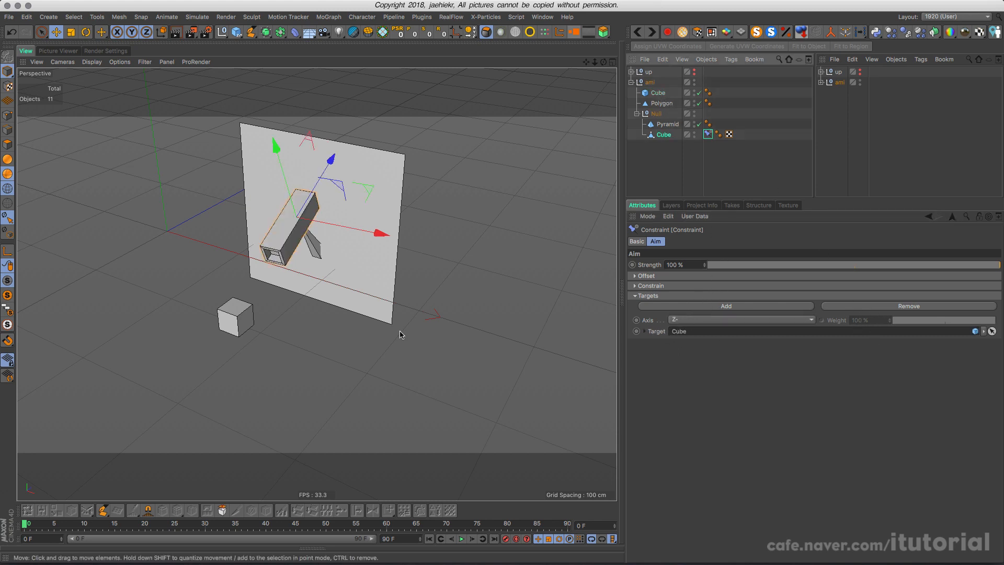
- Try moving the ami target cube freehand in several directions to test the box's aim, undoing the moves
{"action": "mouse_move", "coordinate": [292, 314]}
{"action": "left_mouse_down", "text": "alt"}
{"action": "mouse_move", "coordinate": [337, 312]}
{"action": "mouse_move", "coordinate": [349, 322]}
{"action": "mouse_move", "coordinate": [293, 318]}
{"action": "left_mouse_up", "text": "alt"}
{"action": "left_click", "coordinate": [293, 324]}
{"action": "key", "text": "super+z"}
{"action": "mouse_move", "coordinate": [219, 225]}
{"action": "left_mouse_down"}
{"action": "mouse_move", "coordinate": [217, 198]}
{"action": "mouse_move", "coordinate": [219, 224]}
{"action": "left_mouse_up"}
{"action": "left_click_drag", "start_coordinate": [284, 283], "coordinate": [373, 265]}
{"action": "key", "text": "super+z"}
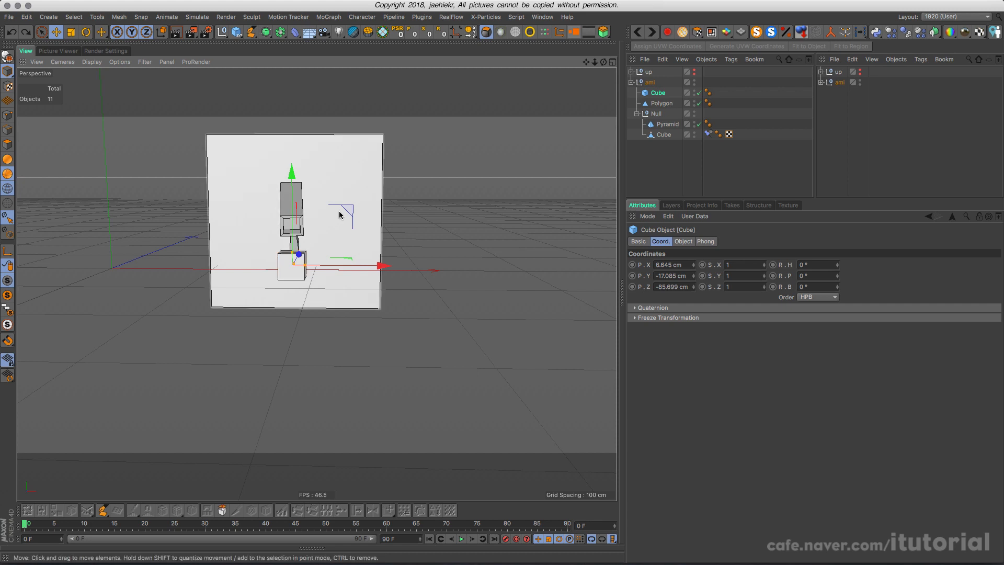
{"action": "left_click_drag", "start_coordinate": [350, 212], "coordinate": [306, 284]}
- Move the ami target cube away from the box to about Z -99 cm and reselect the box Cube
{"action": "left_click", "coordinate": [299, 244]}
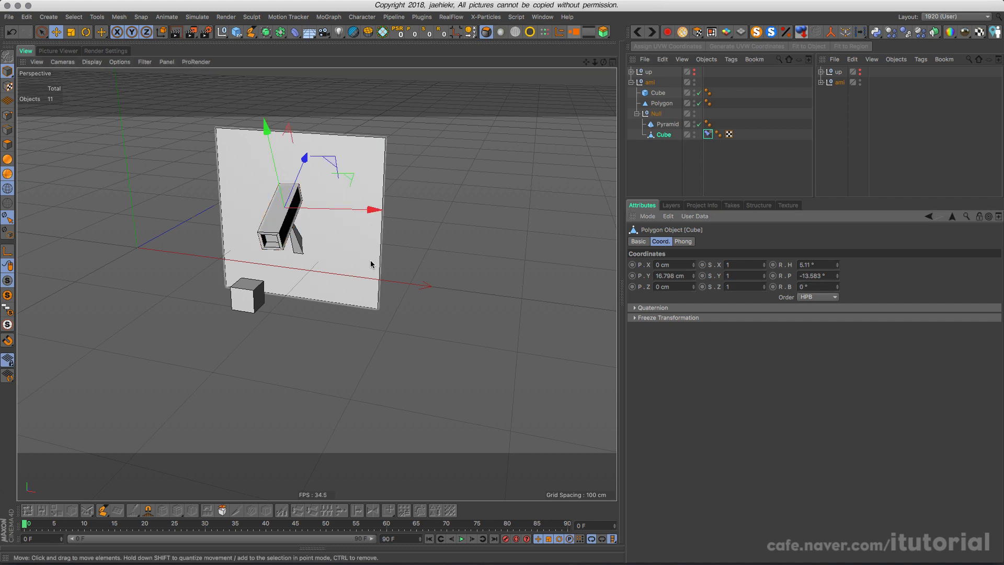
{"action": "left_click_drag", "start_coordinate": [346, 260], "coordinate": [349, 267], "text": "alt"}
{"action": "left_click", "coordinate": [253, 304]}
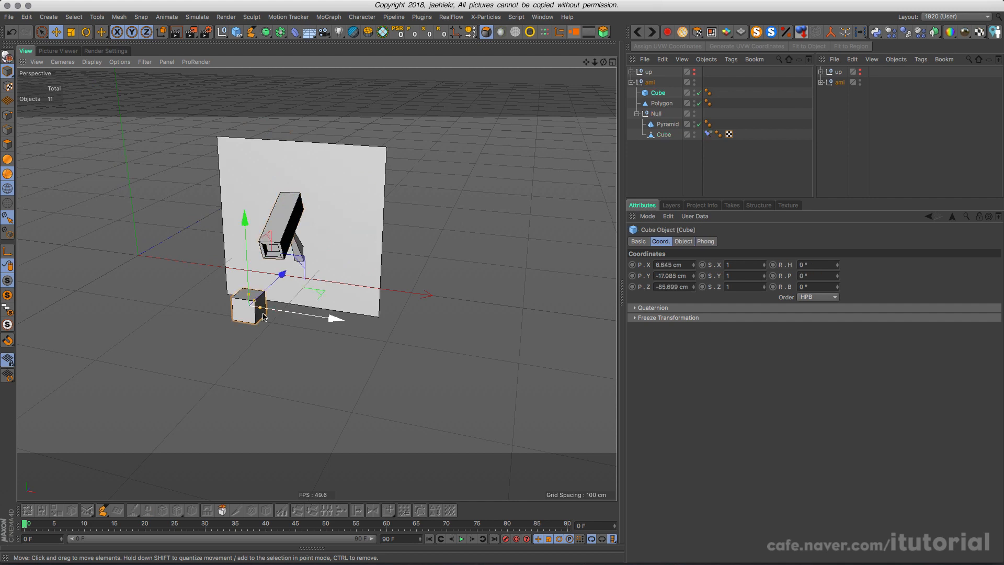
{"action": "left_click_drag", "start_coordinate": [327, 305], "coordinate": [304, 314], "text": "alt"}
{"action": "left_click_drag", "start_coordinate": [269, 282], "coordinate": [209, 285]}
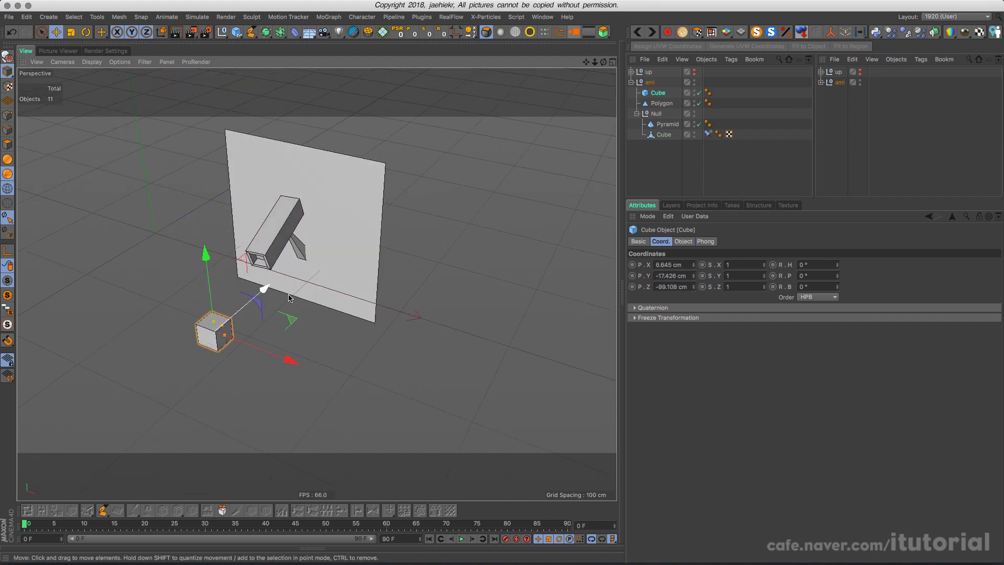
{"action": "left_click", "coordinate": [283, 218]}
{"action": "left_click_drag", "start_coordinate": [283, 218], "coordinate": [342, 244], "text": "alt"}
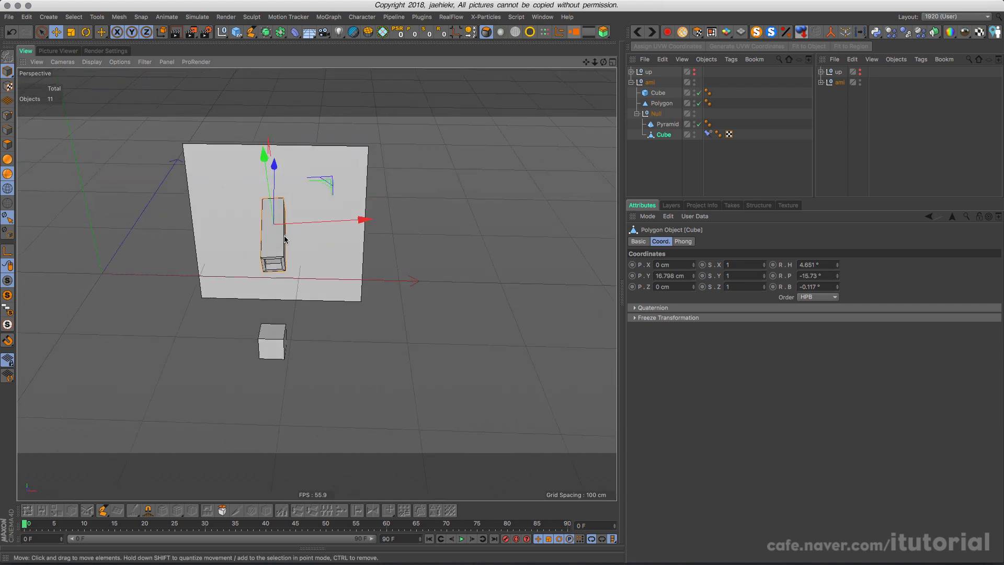
- Enable the Up constraint in the box Cube's Constraint tag and open its Up-Vector settings
{"action": "left_click_drag", "start_coordinate": [277, 247], "coordinate": [249, 241], "text": "alt"}
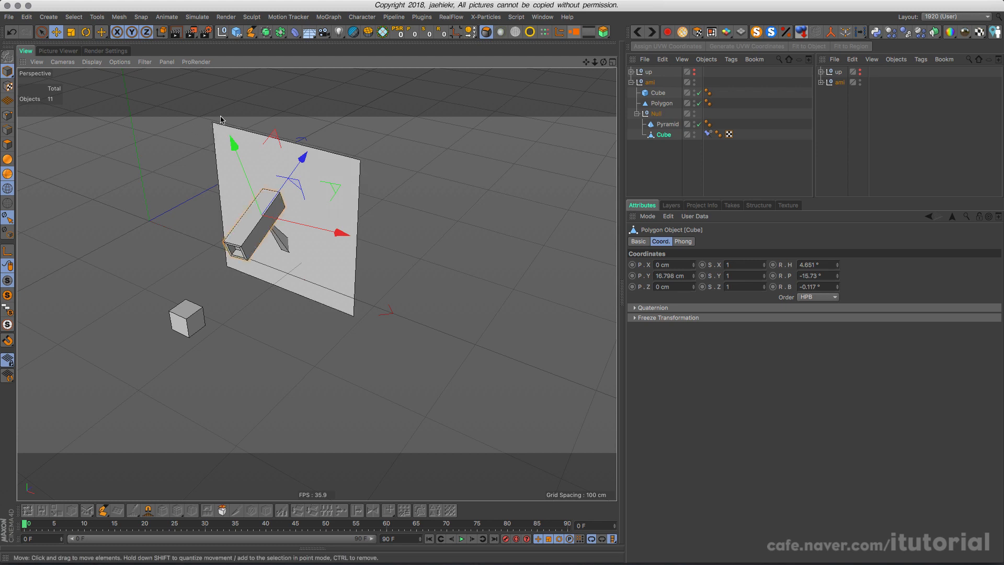
{"action": "left_click_drag", "start_coordinate": [237, 166], "coordinate": [331, 181], "text": "alt"}
{"action": "left_click_drag", "start_coordinate": [295, 221], "coordinate": [287, 186], "text": "alt"}
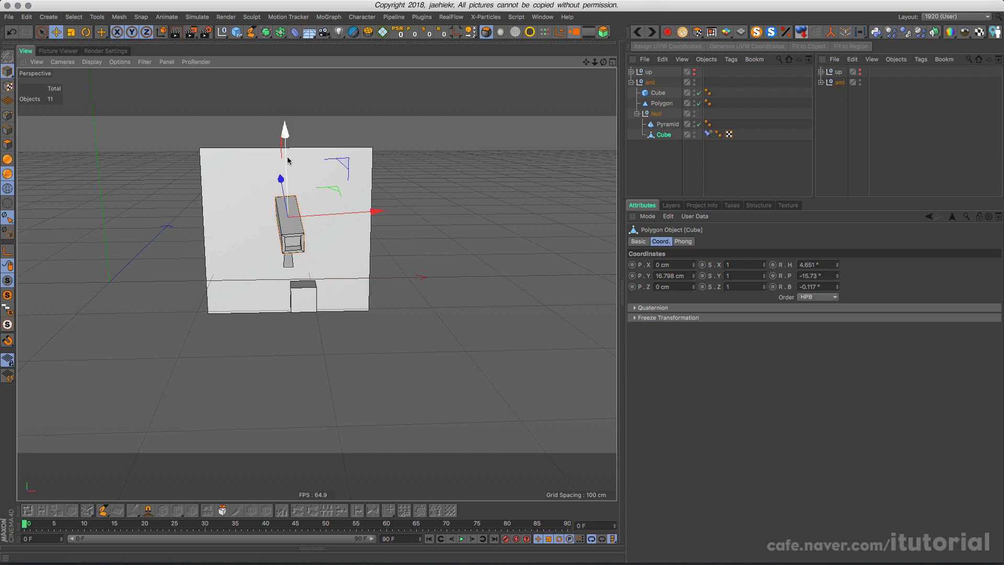
{"action": "left_click_drag", "start_coordinate": [309, 184], "coordinate": [383, 237], "text": "alt"}
{"action": "left_click", "coordinate": [708, 134]}
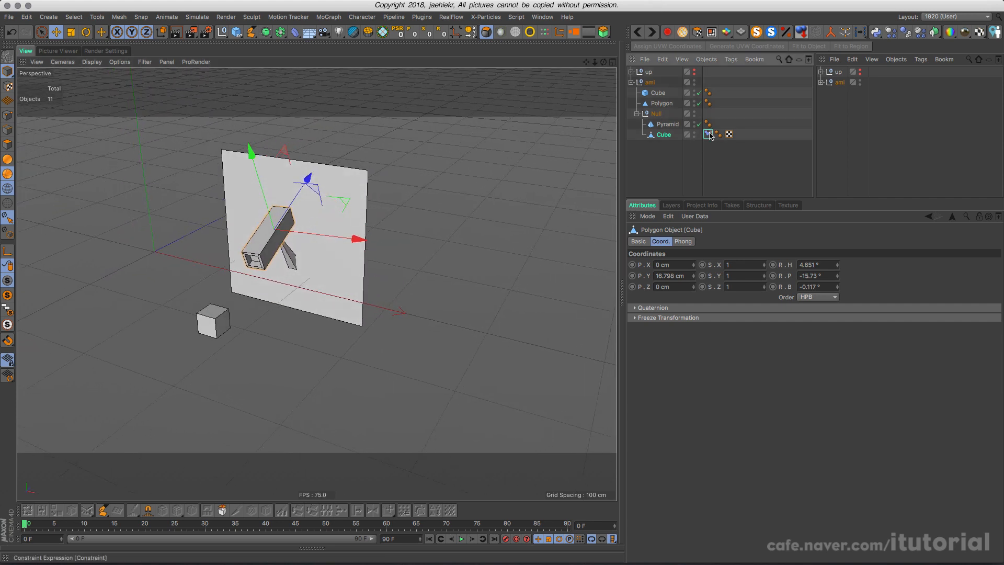
{"action": "left_click", "coordinate": [636, 241]}
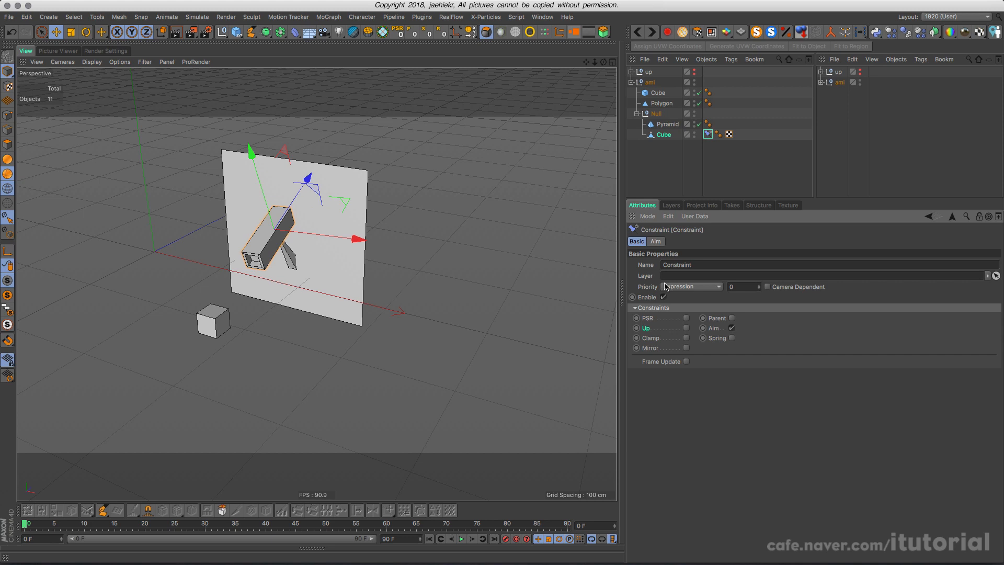
{"action": "left_click", "coordinate": [686, 329]}
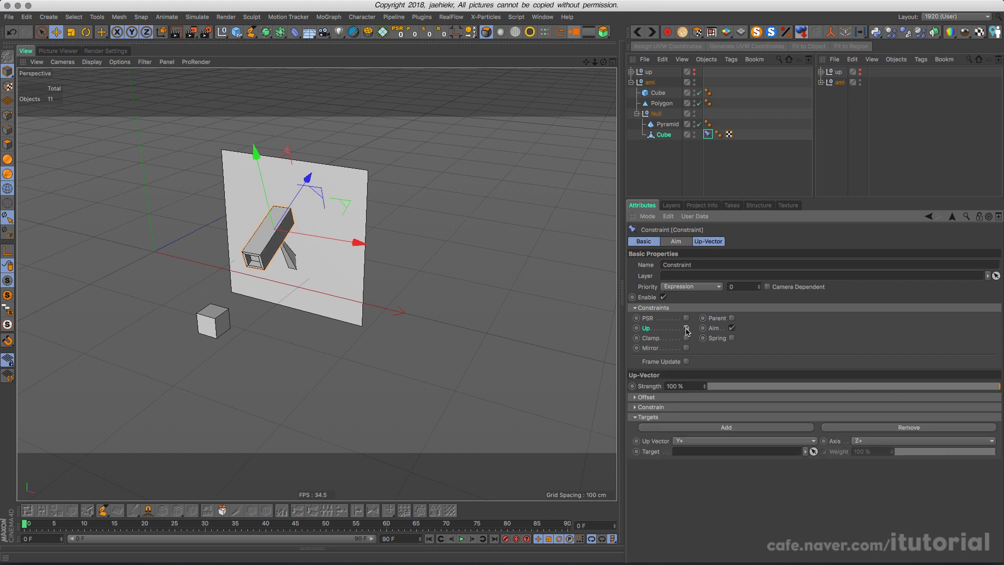
{"action": "left_click", "coordinate": [704, 242]}
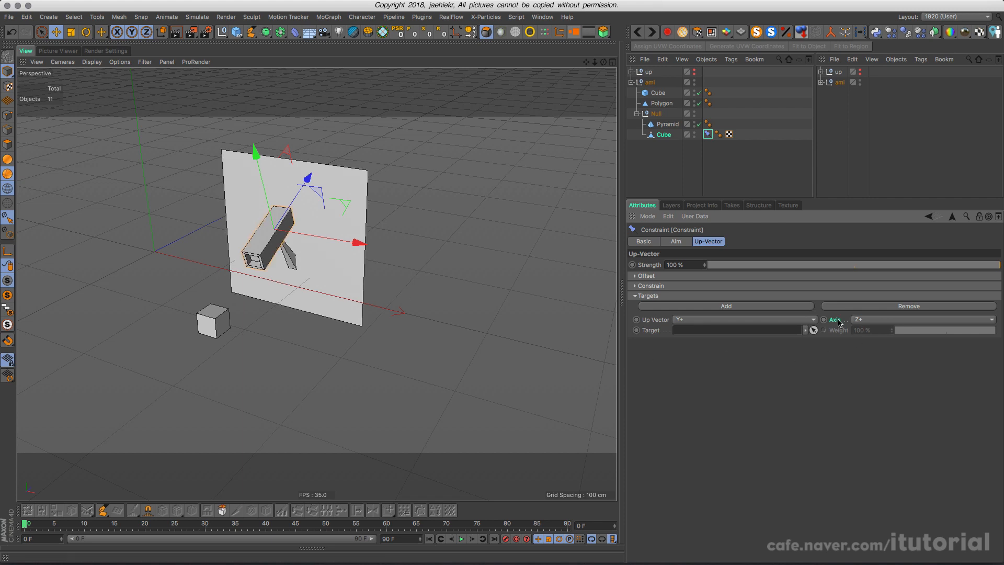
- Try moving the ami target cube toward the box along Z to about -24 cm, undoing the move
{"action": "left_click", "coordinate": [216, 327]}
{"action": "left_click_drag", "start_coordinate": [296, 340], "coordinate": [267, 282], "text": "alt"}
{"action": "key", "text": "ctrl+z"}
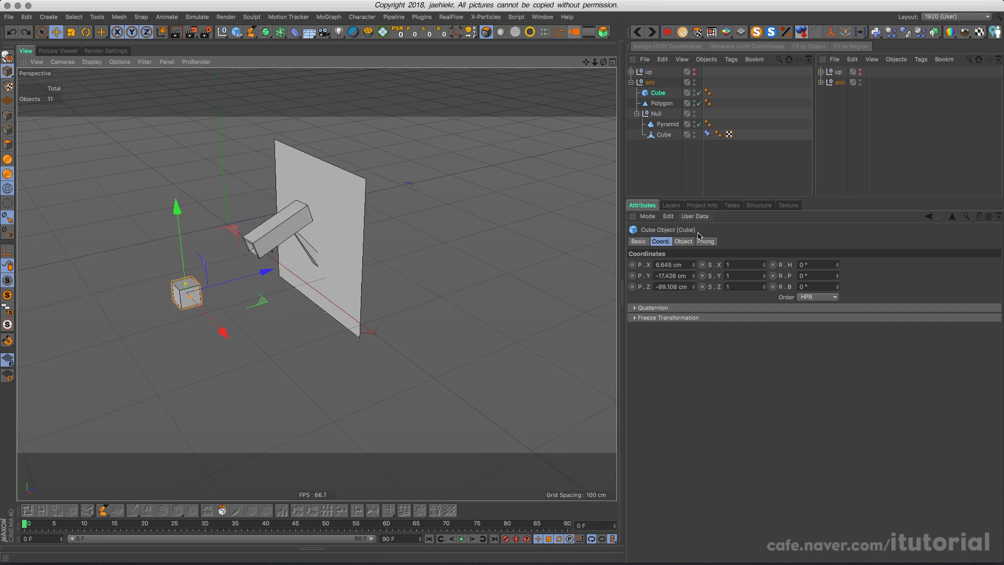
{"action": "left_click_drag", "start_coordinate": [261, 274], "coordinate": [331, 256]}
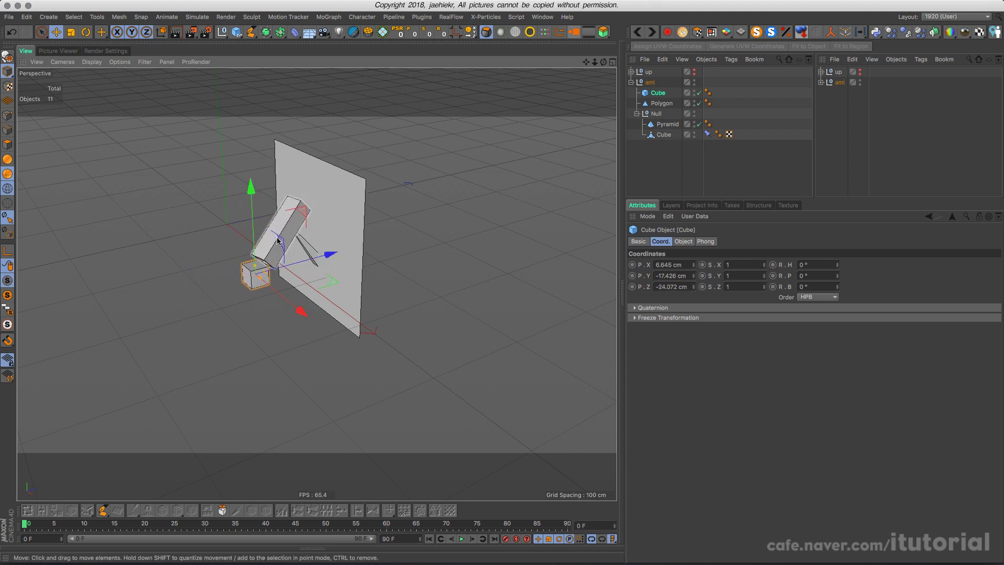
{"action": "key", "text": "super+z"}
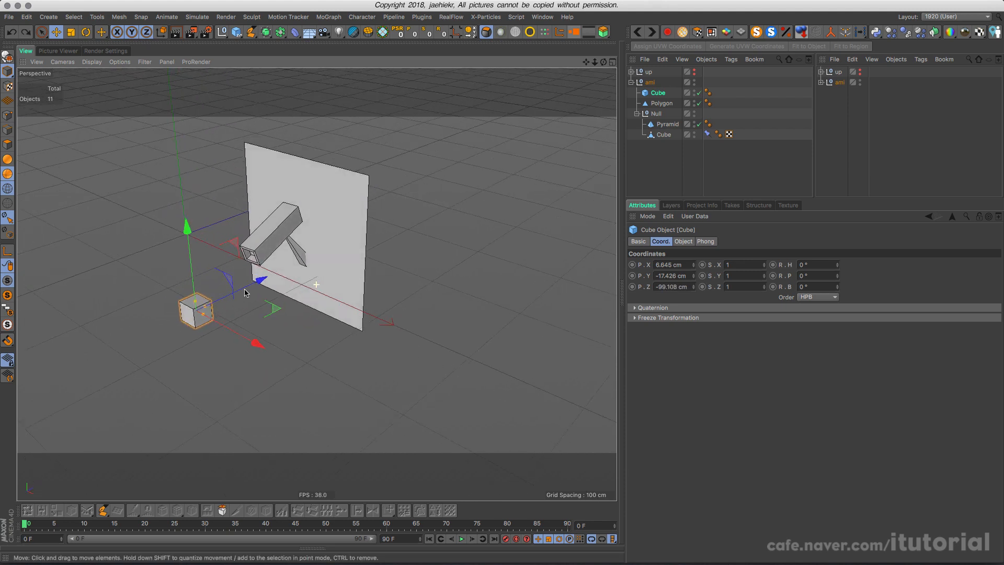
- Review the box Cube's Constraint tag, checking its Up-Vector axis options, Aim settings and enabled constraints
{"action": "left_click", "coordinate": [663, 134]}
{"action": "left_click", "coordinate": [708, 134]}
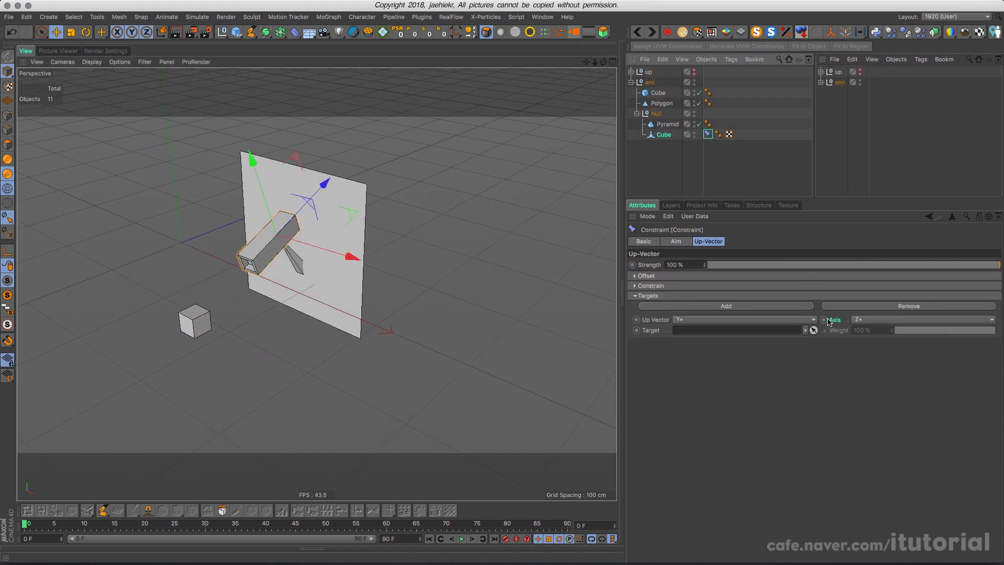
{"action": "left_click", "coordinate": [882, 320]}
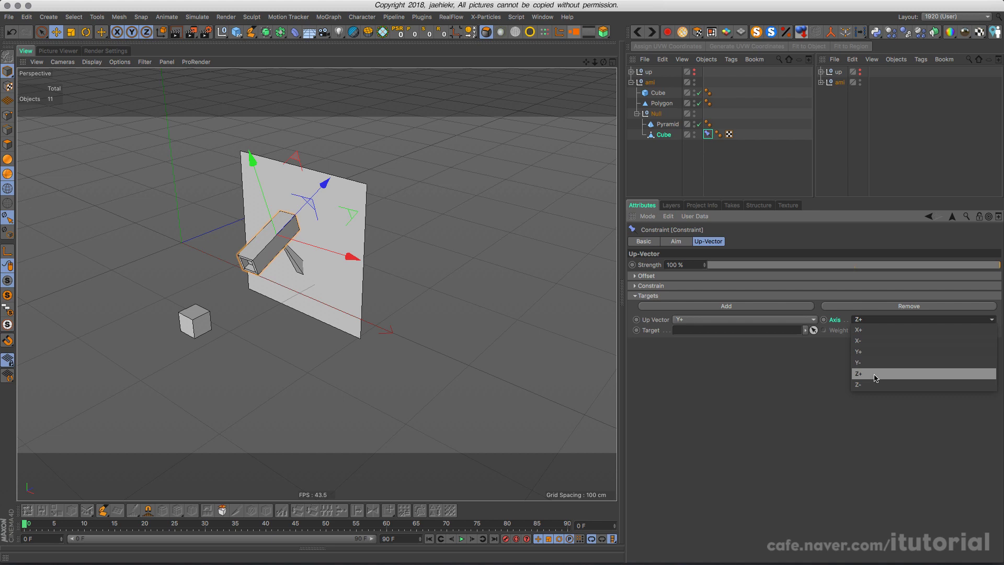
{"action": "left_click", "coordinate": [873, 377]}
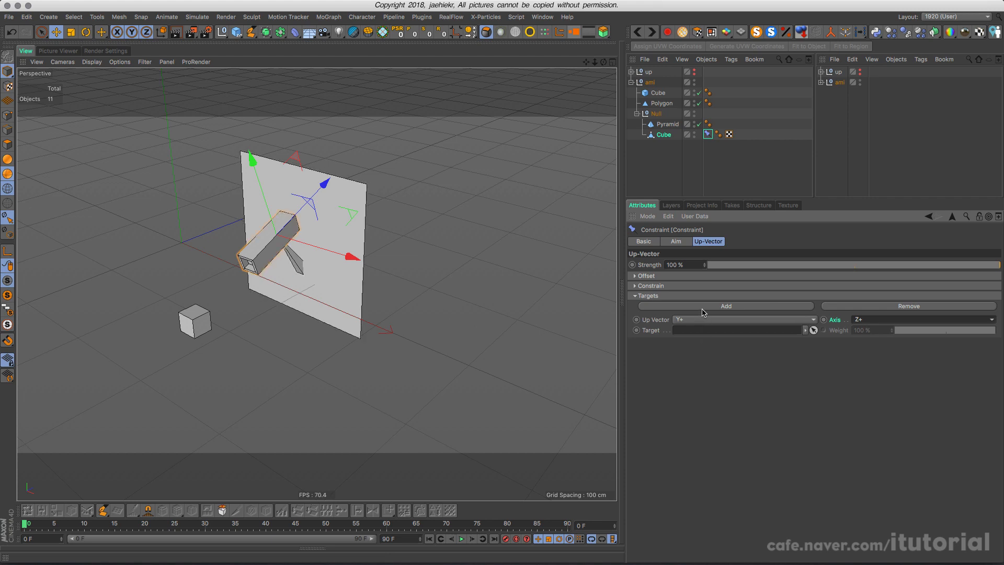
{"action": "left_click", "coordinate": [678, 241]}
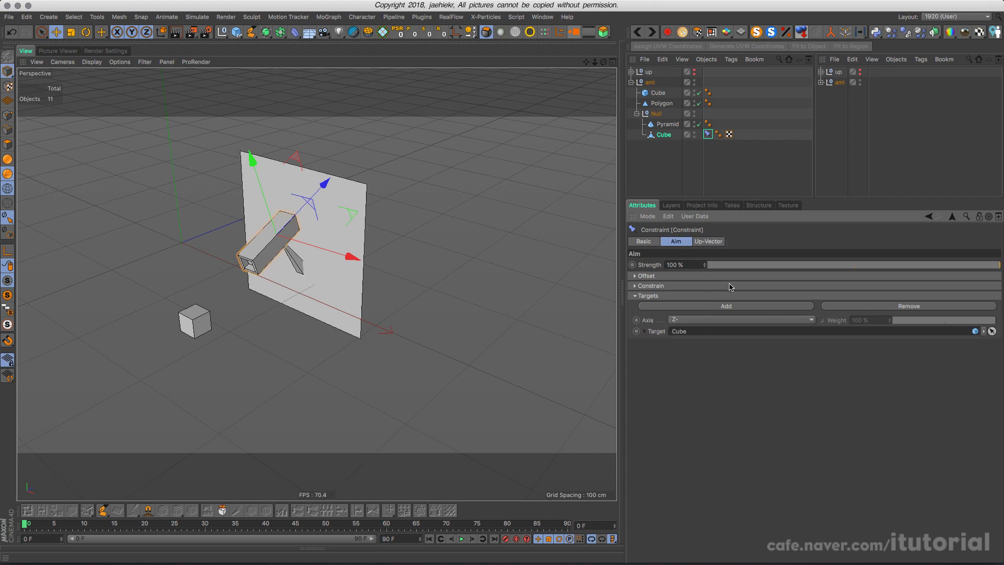
{"action": "left_click", "coordinate": [652, 243]}
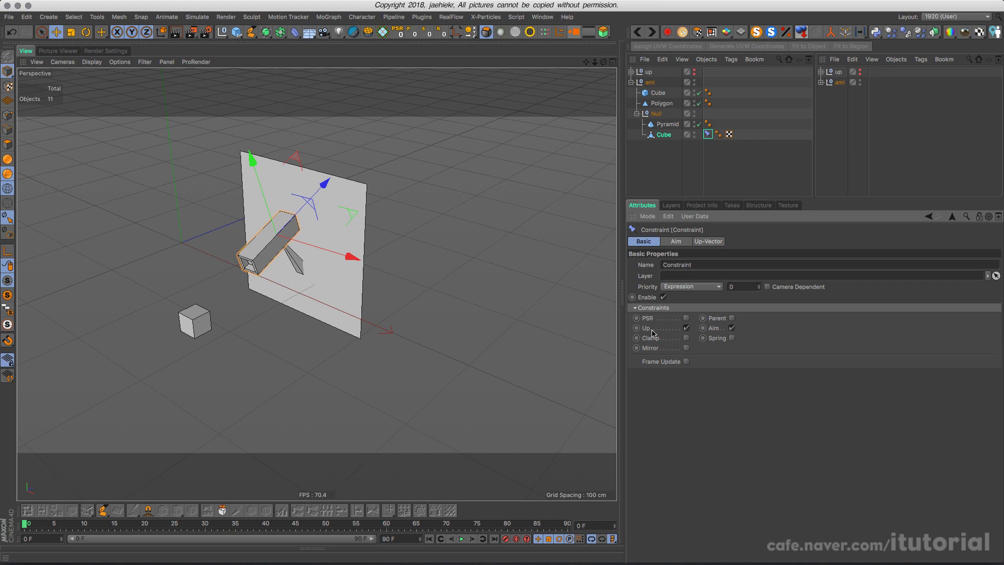
{"action": "left_click", "coordinate": [708, 243]}
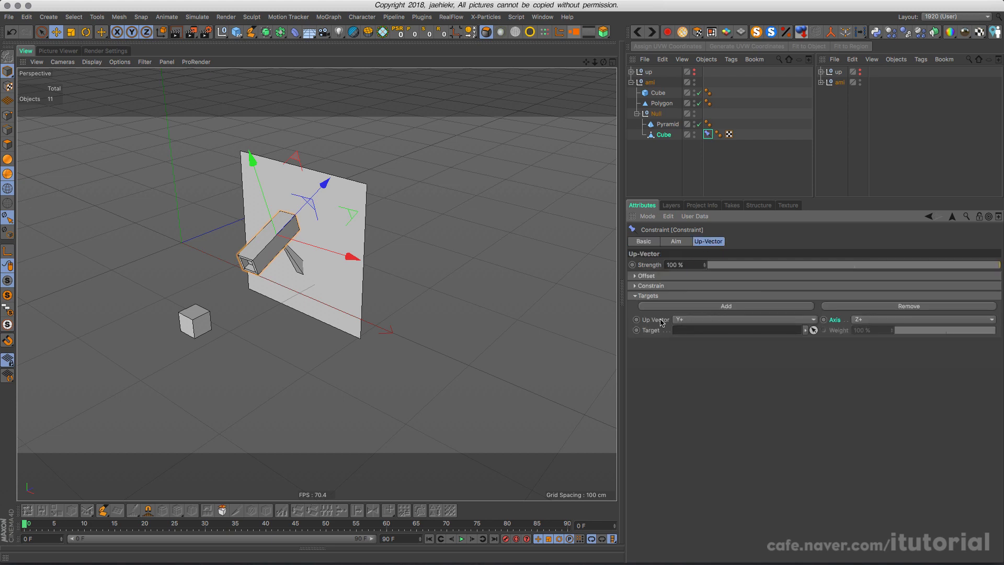
{"action": "left_click", "coordinate": [256, 207]}
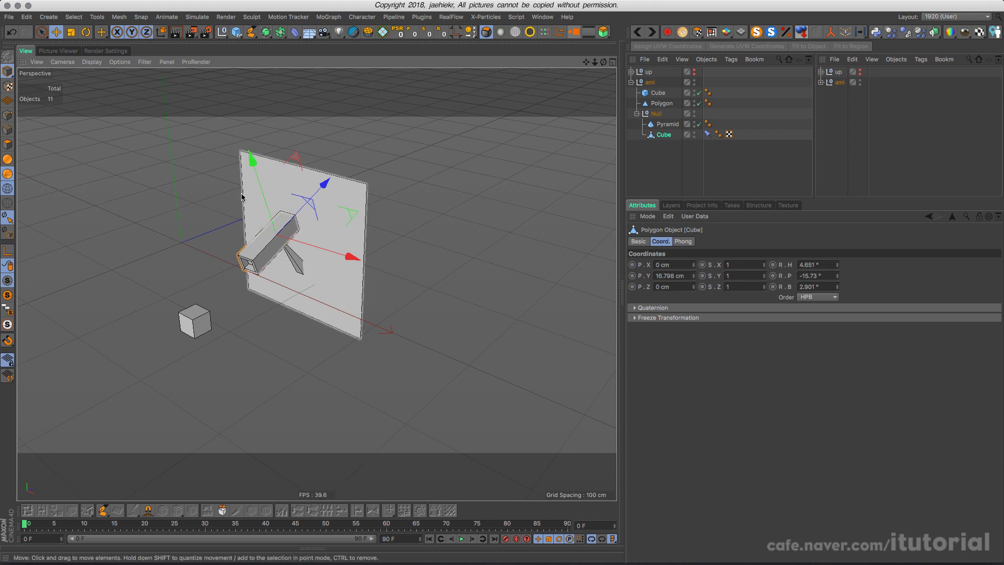
{"action": "left_click", "coordinate": [718, 134]}
{"action": "left_click", "coordinate": [708, 135]}
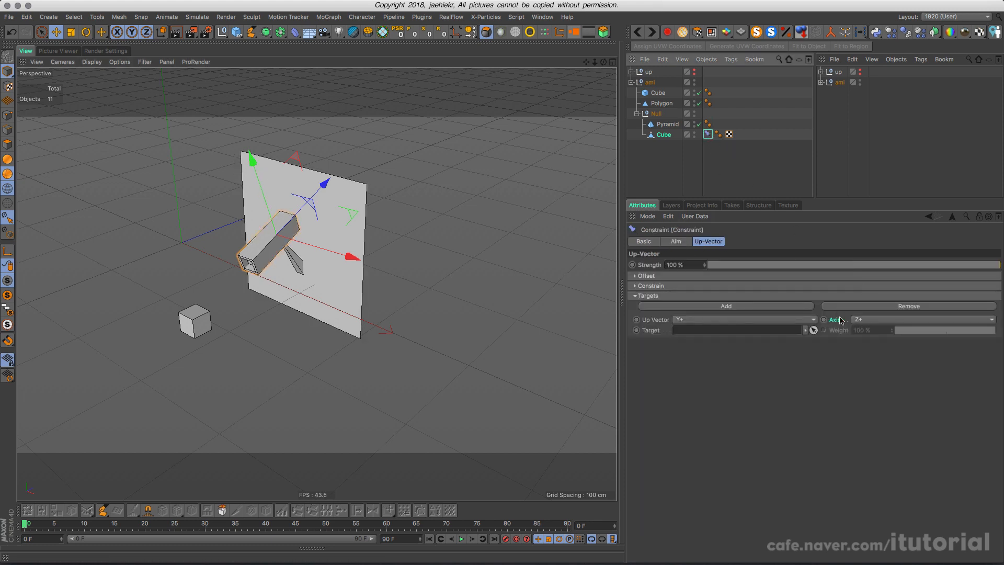
- Set the Up-Vector axis of the box's constraint to Z-, matching its Aim axis
{"action": "left_click", "coordinate": [677, 241]}
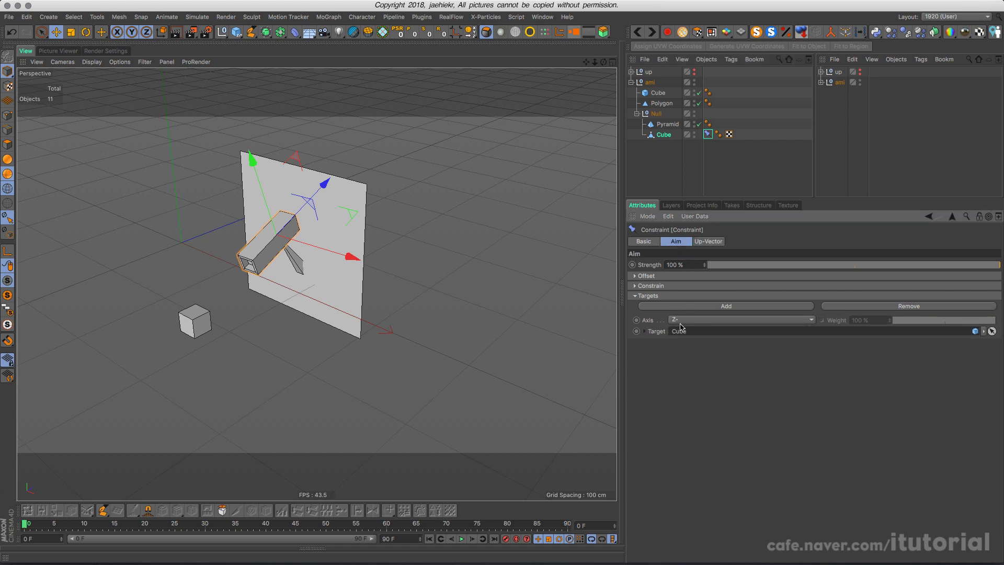
{"action": "left_click", "coordinate": [711, 242]}
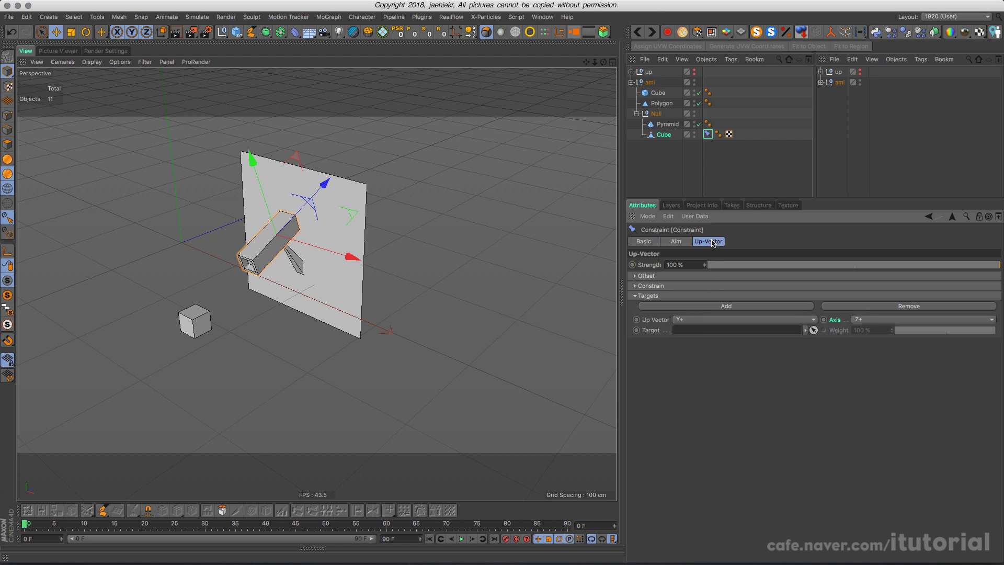
{"action": "left_click", "coordinate": [868, 320]}
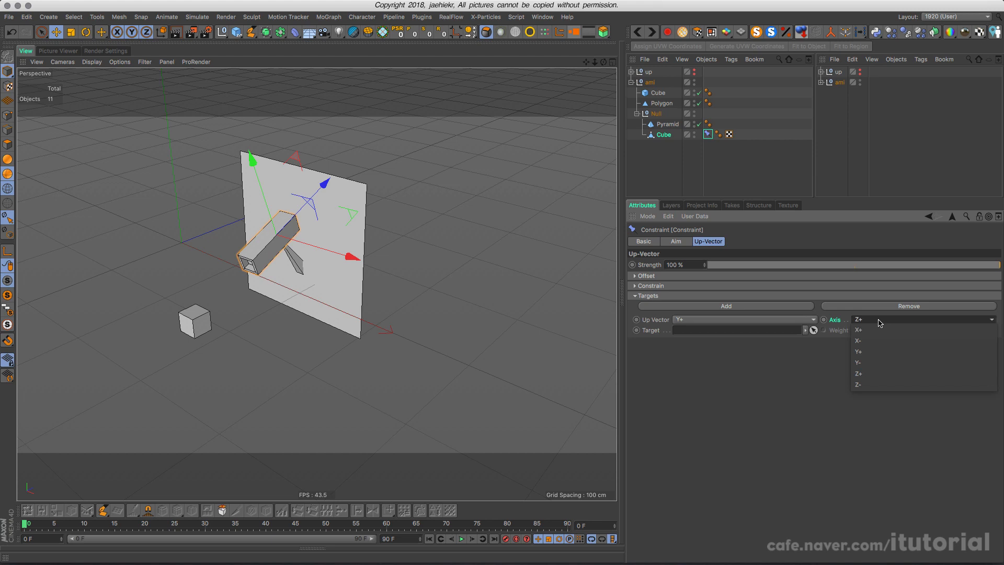
{"action": "left_click", "coordinate": [865, 387]}
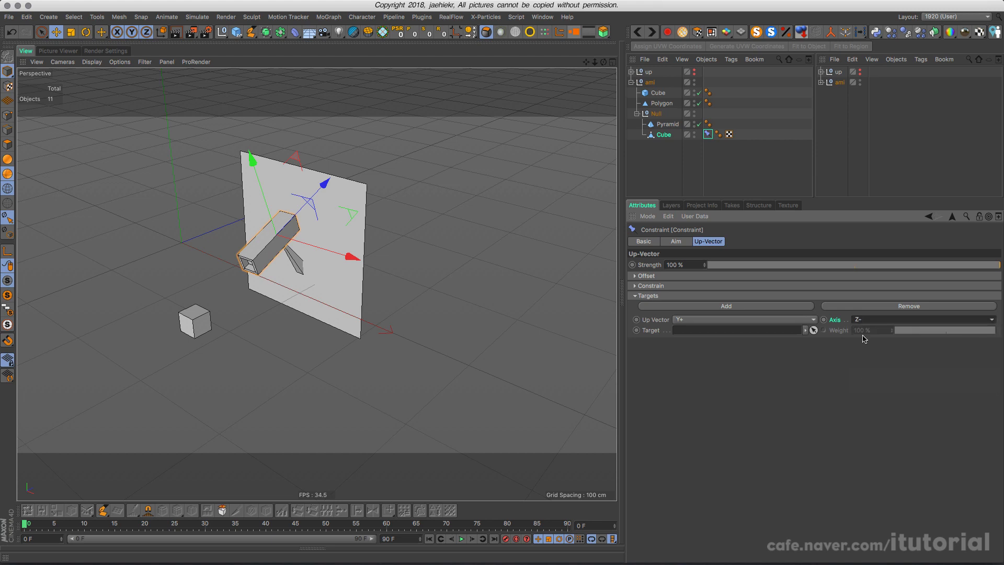
- Move the ami target cube around to test the box's aim, leaving it at about X -7.6, Y -12.4, Z -124.8 cm
{"action": "left_click", "coordinate": [197, 322]}
{"action": "left_click_drag", "start_coordinate": [284, 346], "coordinate": [354, 354], "text": "alt"}
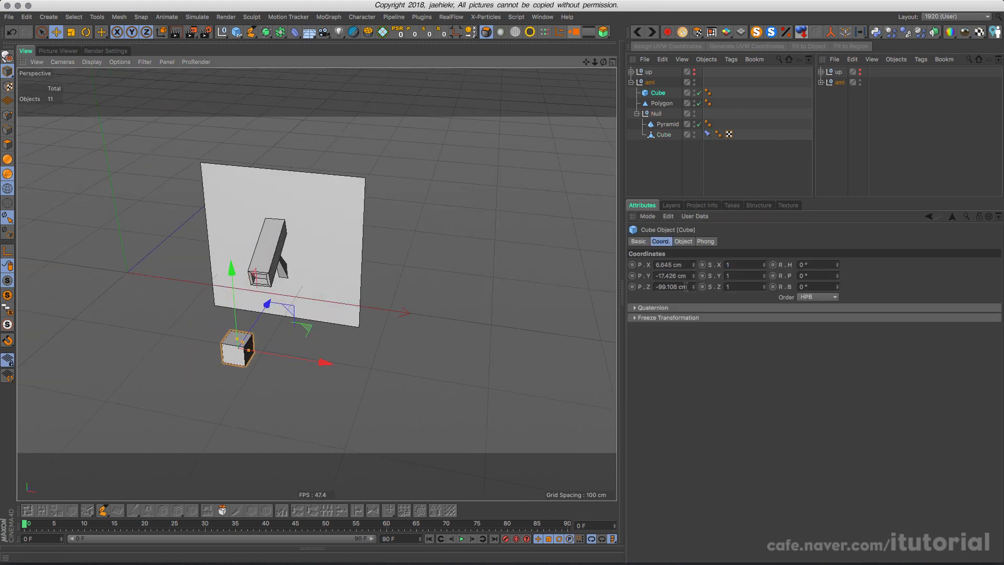
{"action": "left_click_drag", "start_coordinate": [321, 284], "coordinate": [319, 352], "text": "alt"}
{"action": "mouse_move", "coordinate": [238, 266]}
{"action": "left_mouse_down"}
{"action": "mouse_move", "coordinate": [239, 230]}
{"action": "mouse_move", "coordinate": [238, 250]}
{"action": "left_mouse_up"}
{"action": "left_click_drag", "start_coordinate": [272, 297], "coordinate": [280, 289]}
{"action": "left_click_drag", "start_coordinate": [285, 348], "coordinate": [316, 315], "text": "alt"}
{"action": "mouse_move", "coordinate": [340, 256]}
{"action": "left_mouse_down"}
{"action": "mouse_move", "coordinate": [325, 246]}
{"action": "mouse_move", "coordinate": [426, 229]}
{"action": "mouse_move", "coordinate": [348, 263]}
{"action": "mouse_move", "coordinate": [349, 273]}
{"action": "left_mouse_up"}
{"action": "left_click_drag", "start_coordinate": [361, 311], "coordinate": [310, 320], "text": "alt"}
{"action": "left_click_drag", "start_coordinate": [292, 275], "coordinate": [257, 286]}
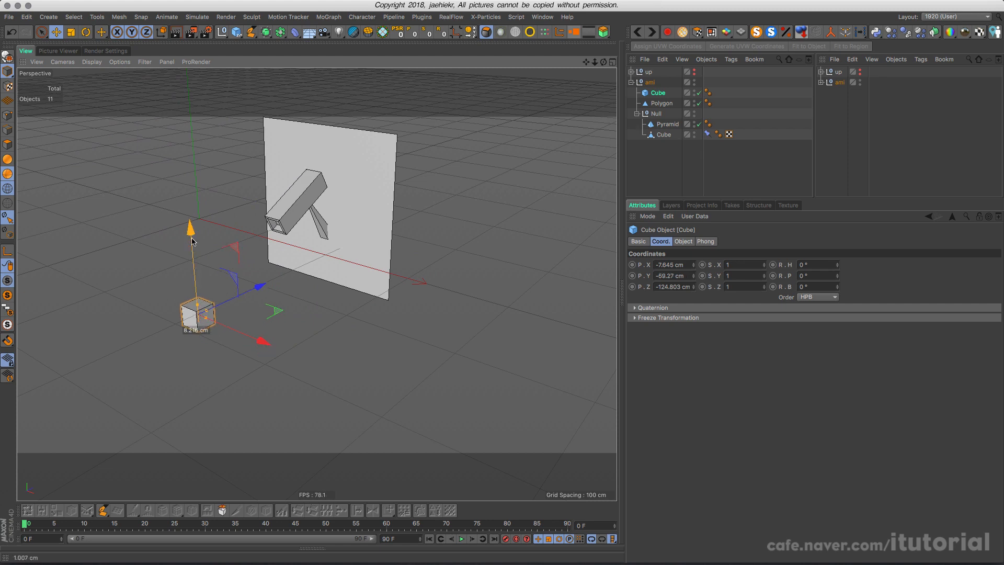
{"action": "left_click_drag", "start_coordinate": [191, 261], "coordinate": [190, 217]}
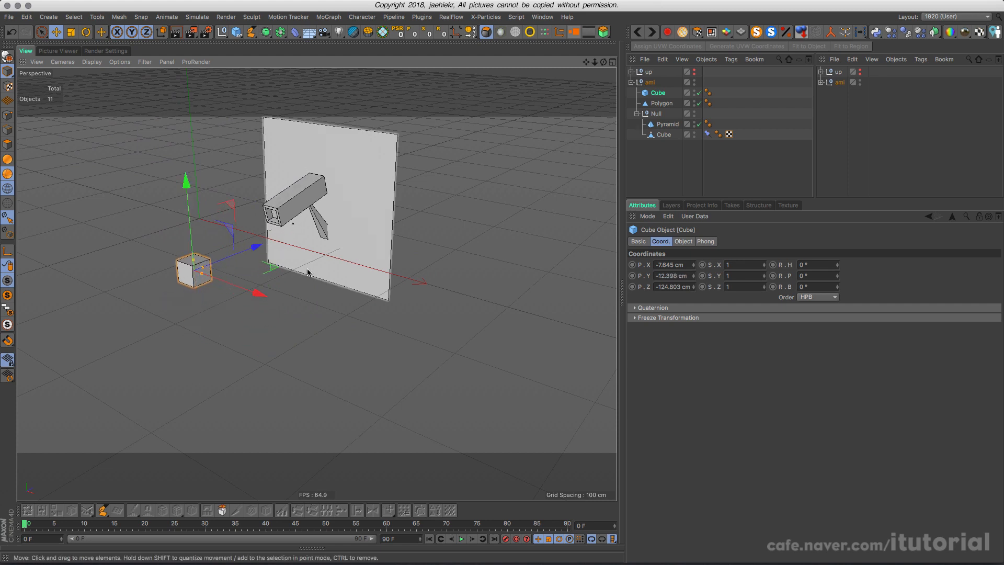
- Shift the ami target cube along X to about -3.6 cm and undo the small vertical move
{"action": "left_click", "coordinate": [707, 135]}
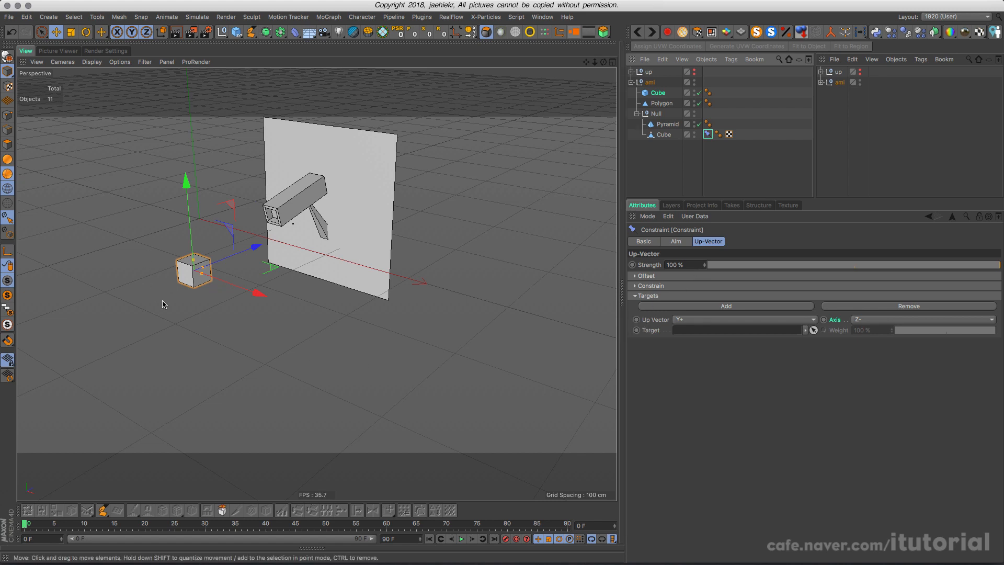
{"action": "left_click_drag", "start_coordinate": [162, 298], "coordinate": [149, 280], "text": "alt"}
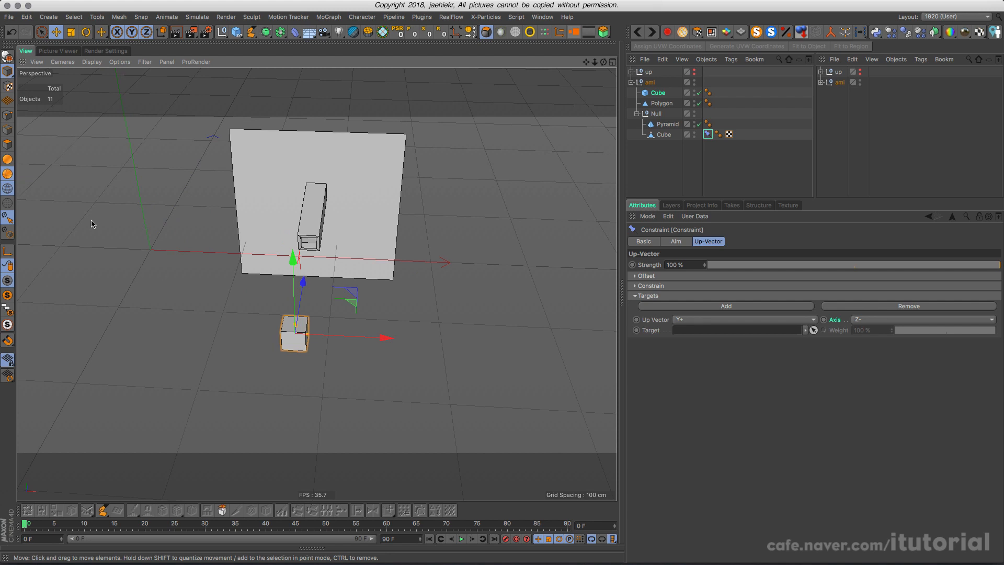
{"action": "mouse_move", "coordinate": [371, 338]}
{"action": "left_mouse_down"}
{"action": "mouse_move", "coordinate": [389, 340]}
{"action": "mouse_move", "coordinate": [362, 343]}
{"action": "left_mouse_up"}
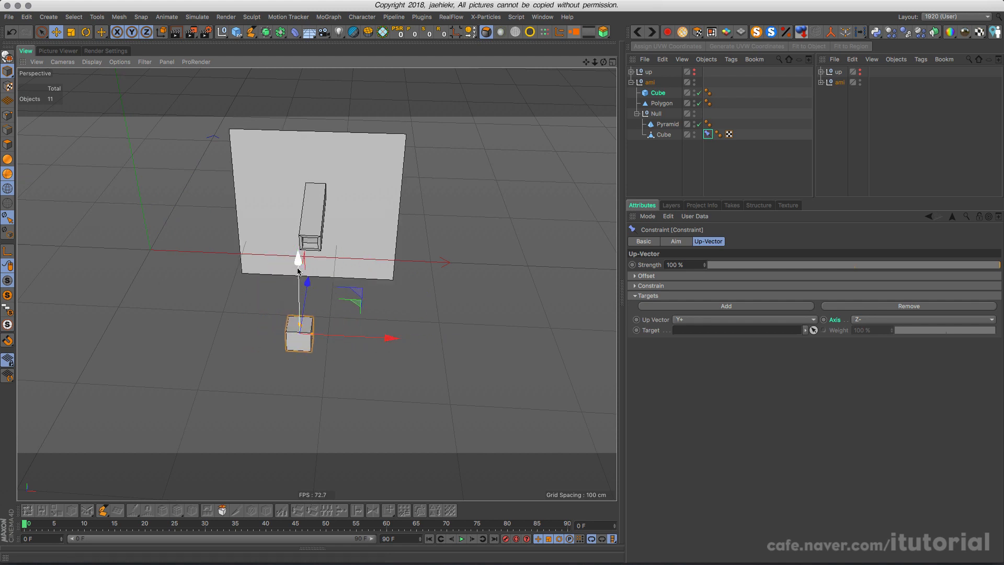
{"action": "mouse_move", "coordinate": [296, 272]}
{"action": "left_mouse_down"}
{"action": "mouse_move", "coordinate": [294, 252]}
{"action": "mouse_move", "coordinate": [295, 269]}
{"action": "left_mouse_up"}
{"action": "key", "text": "super+z"}
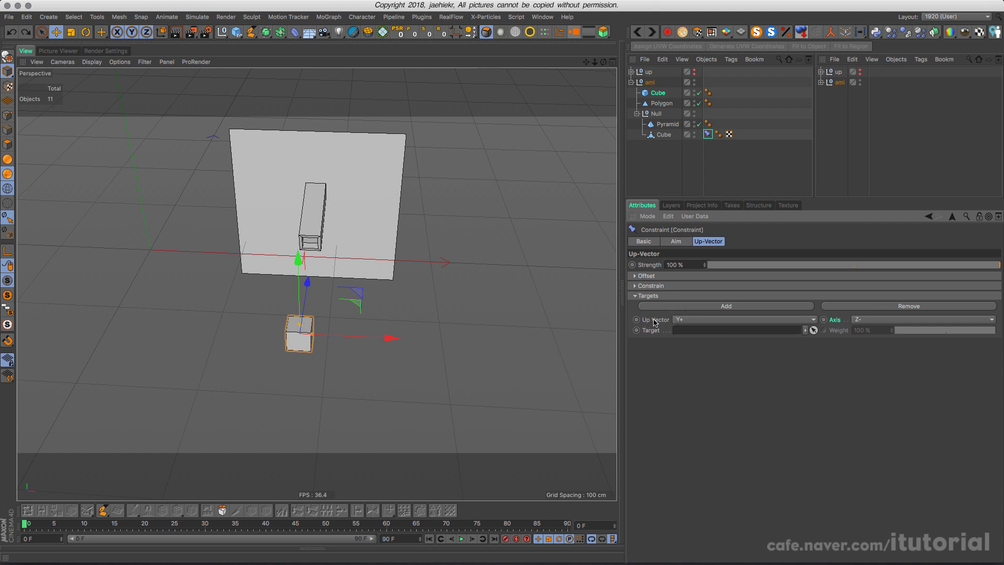
- Examine the box Cube's axes against the target cube and compare its constraint's Aim and Up-Vector settings
{"action": "left_click", "coordinate": [324, 204]}
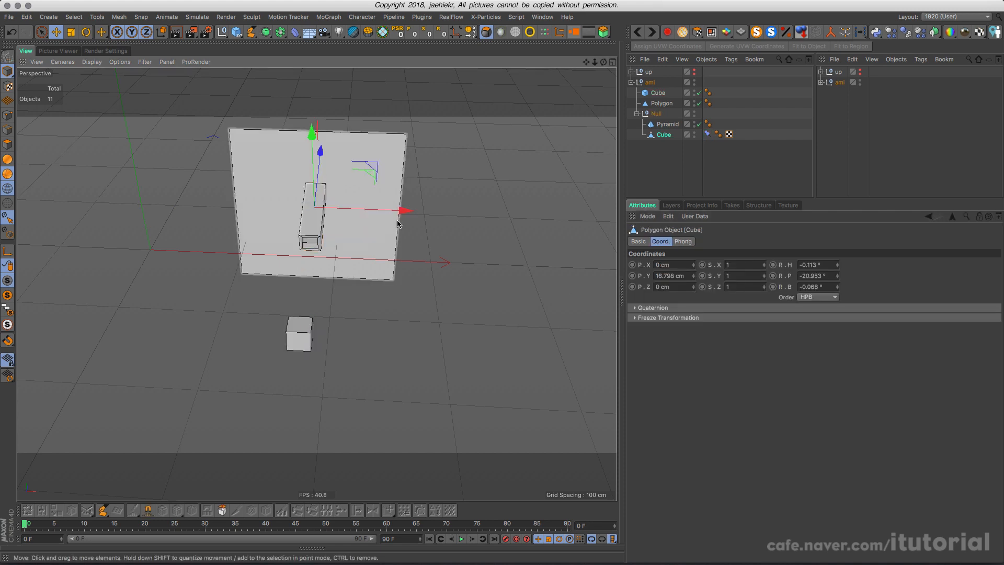
{"action": "left_click_drag", "start_coordinate": [397, 224], "coordinate": [303, 140], "text": "alt"}
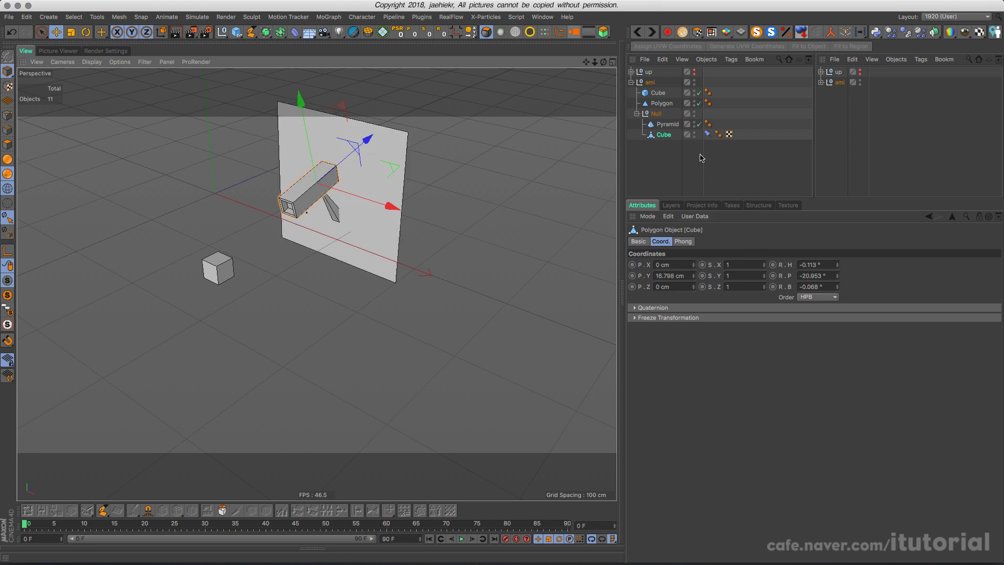
{"action": "left_click", "coordinate": [707, 134]}
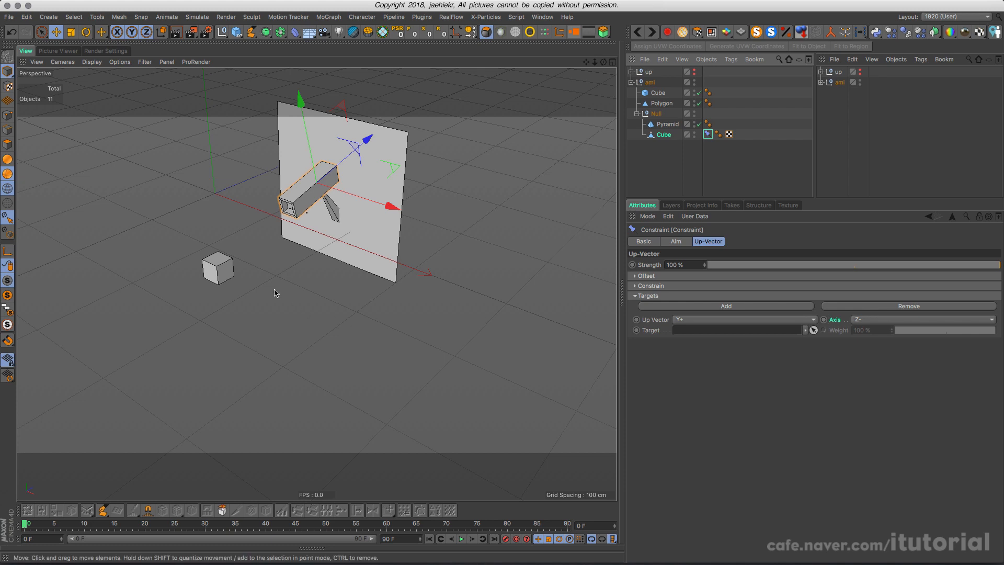
{"action": "left_click", "coordinate": [217, 268]}
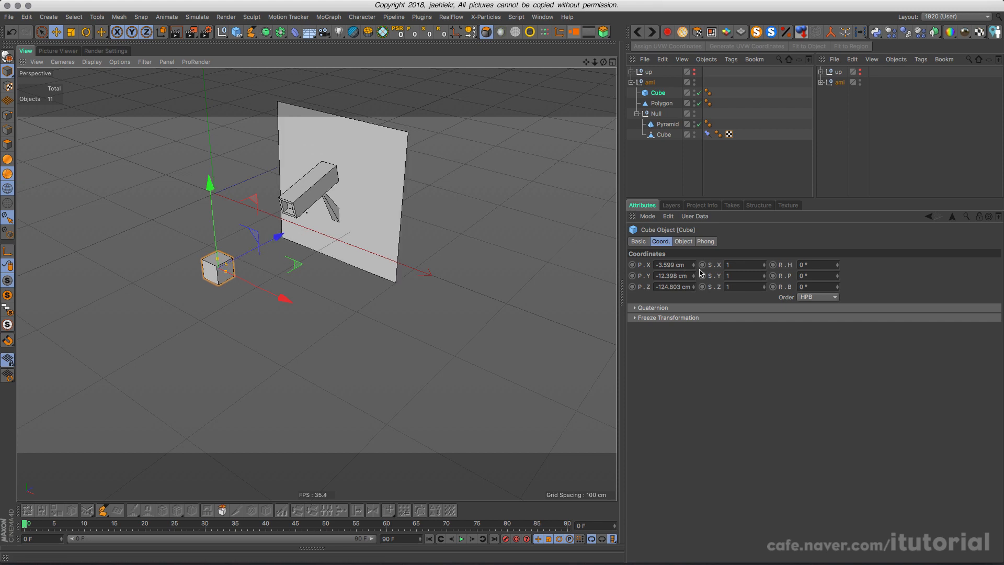
{"action": "left_click", "coordinate": [708, 133]}
{"action": "left_click", "coordinate": [675, 241]}
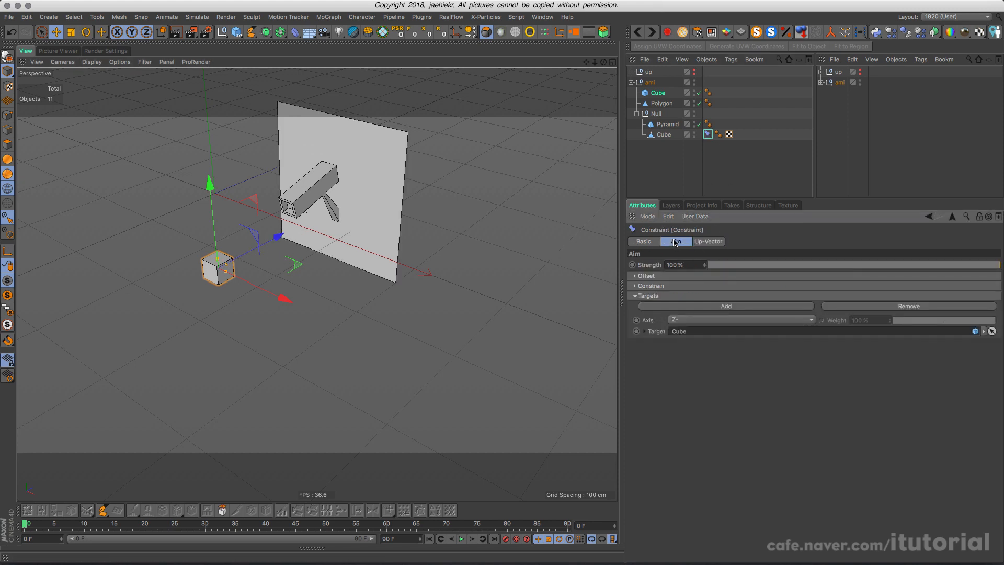
{"action": "left_click", "coordinate": [710, 242]}
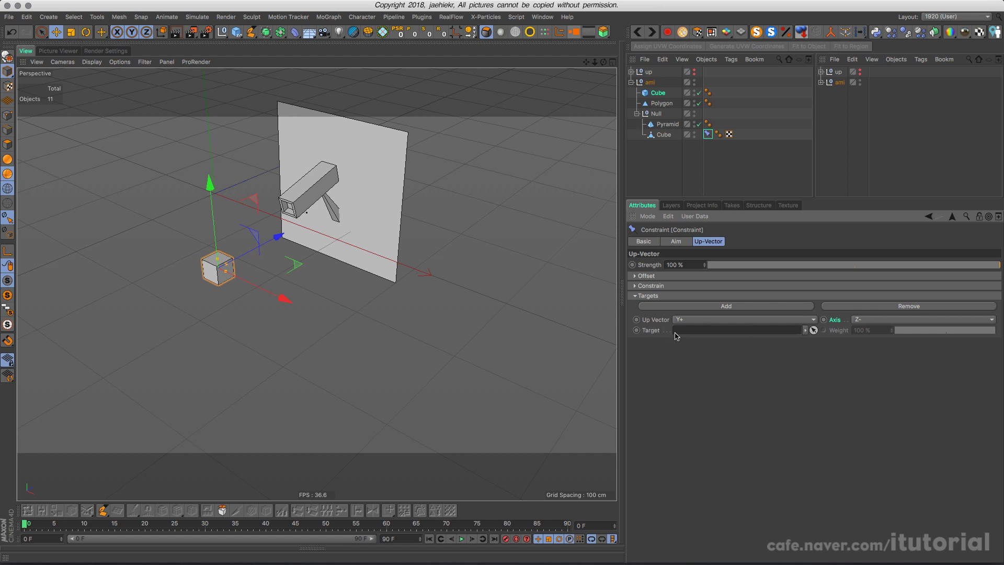
{"action": "left_click", "coordinate": [339, 217]}
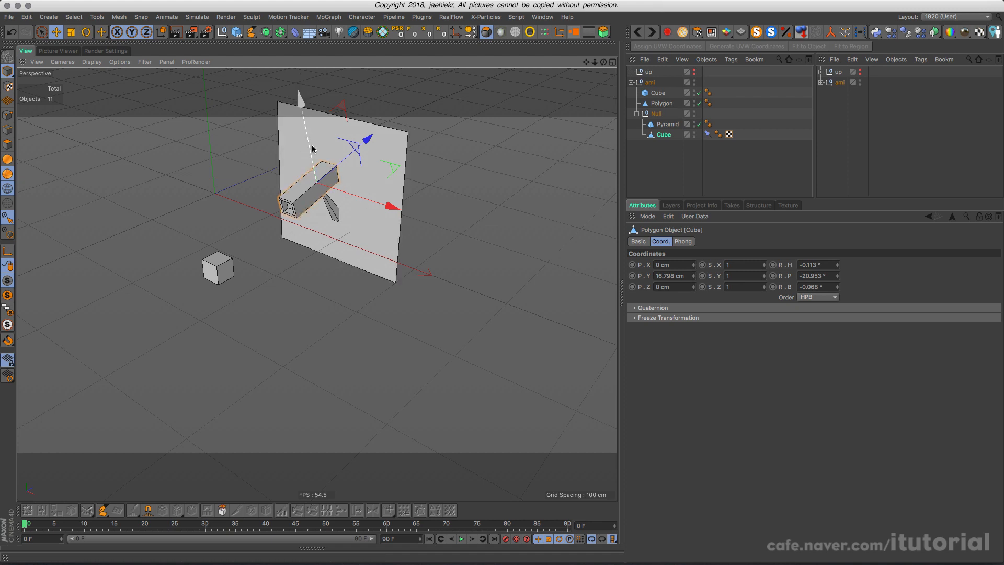
- Duplicate the target cube and place the copy above the box at about X -3.6, Y 109.2, Z -27.8 cm
{"action": "scroll", "coordinate": [317, 210], "scroll_direction": "down", "scroll_amount": 1}
{"action": "middle_click_drag", "start_coordinate": [318, 218], "coordinate": [317, 256], "text": "alt"}
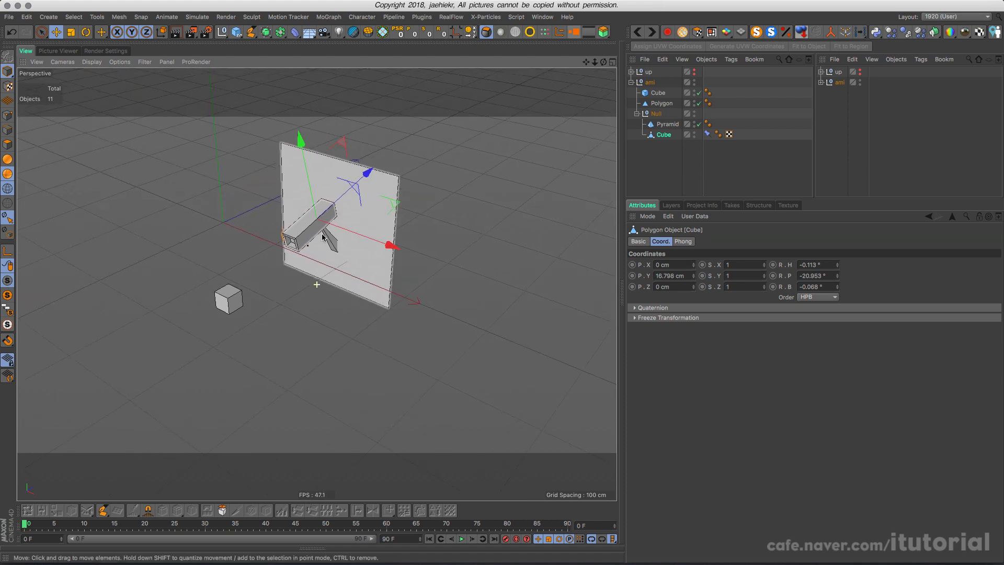
{"action": "left_click", "coordinate": [238, 303]}
{"action": "left_click_drag", "start_coordinate": [229, 240], "coordinate": [228, 133], "text": "ctrl"}
{"action": "left_click_drag", "start_coordinate": [271, 175], "coordinate": [337, 145]}
{"action": "left_click_drag", "start_coordinate": [299, 228], "coordinate": [334, 251], "text": "alt"}
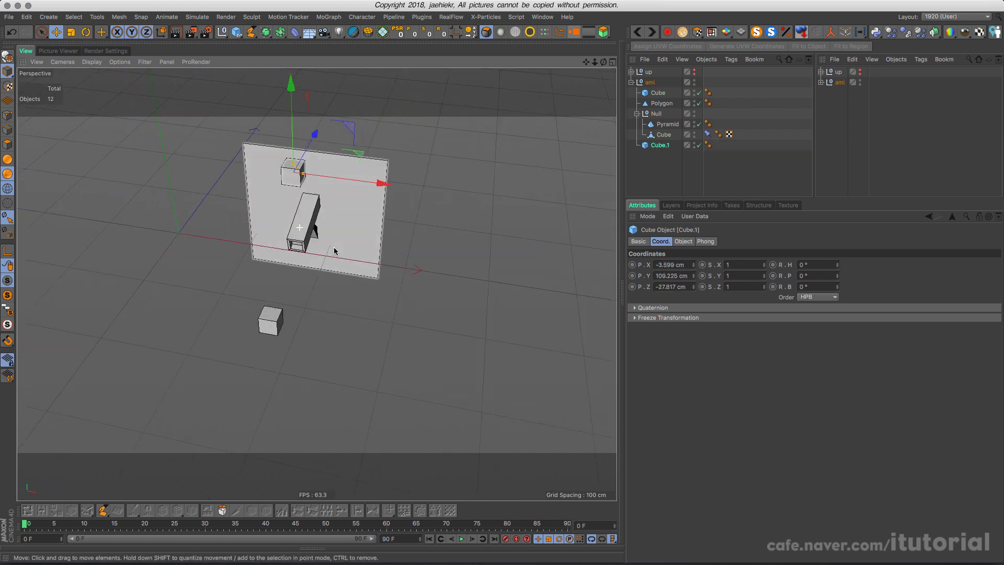
- Assign Cube.1 as the Up-Vector target of the box's constraint and shift Cube.1 along X to about 45.5 cm
{"action": "left_click", "coordinate": [707, 134]}
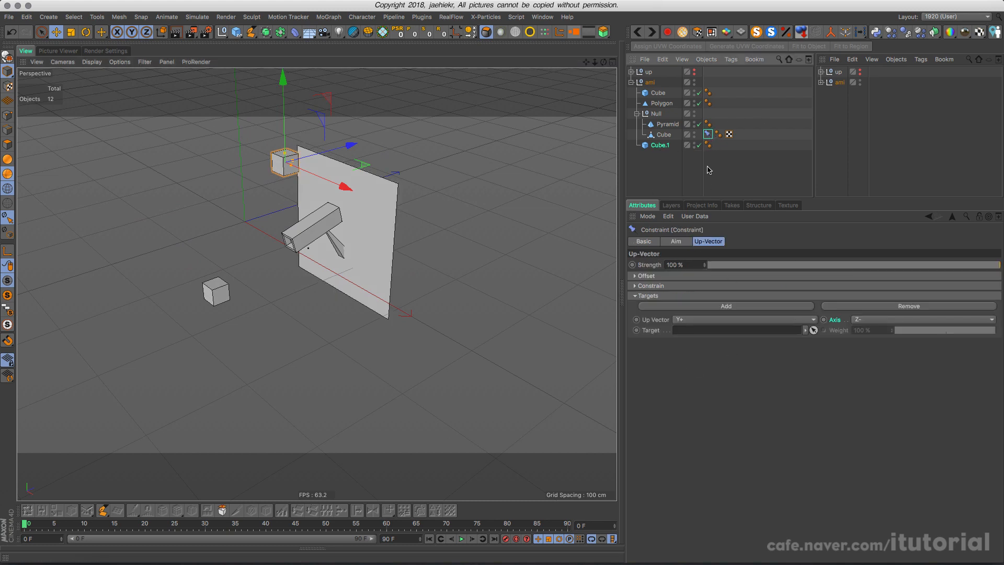
{"action": "left_click_drag", "start_coordinate": [660, 147], "coordinate": [689, 329]}
{"action": "left_click_drag", "start_coordinate": [275, 278], "coordinate": [404, 188], "text": "alt"}
{"action": "left_click", "coordinate": [294, 226]}
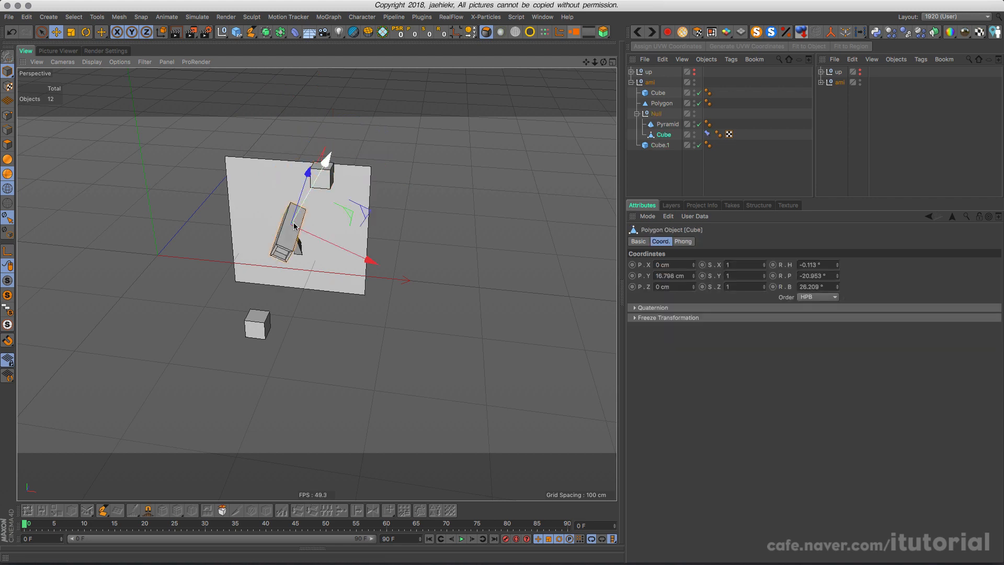
{"action": "left_click", "coordinate": [325, 181]}
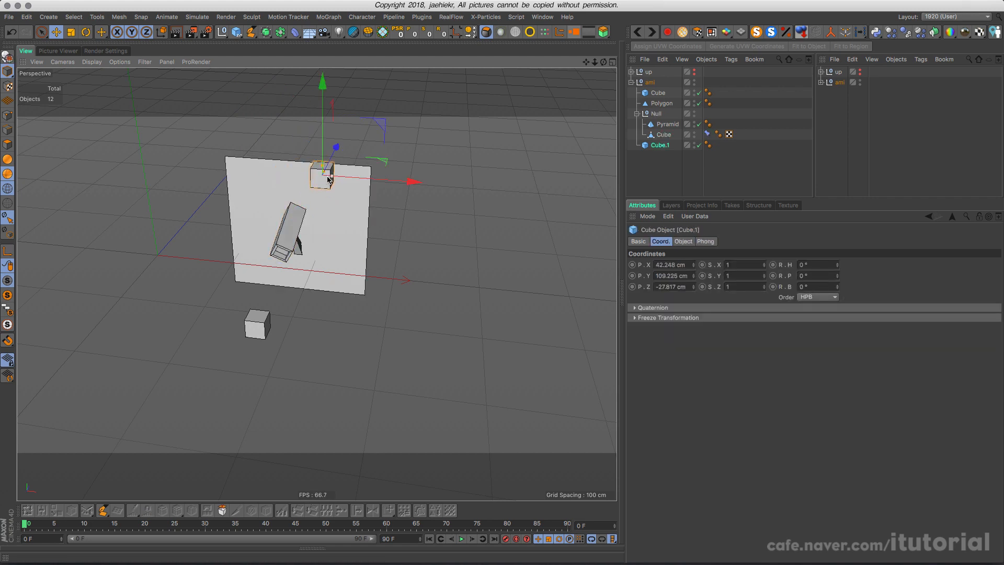
{"action": "mouse_move", "coordinate": [377, 183]}
{"action": "left_mouse_down"}
{"action": "mouse_move", "coordinate": [324, 178]}
{"action": "mouse_move", "coordinate": [384, 184]}
{"action": "left_mouse_up"}
- Move both target cubes along X to test the box, leaving the aim Cube at about -55.3 cm and Cube.1 at about -1.5 cm
{"action": "left_click_drag", "start_coordinate": [300, 236], "coordinate": [417, 209], "text": "alt"}
{"action": "left_click", "coordinate": [291, 285]}
{"action": "left_click", "coordinate": [339, 142]}
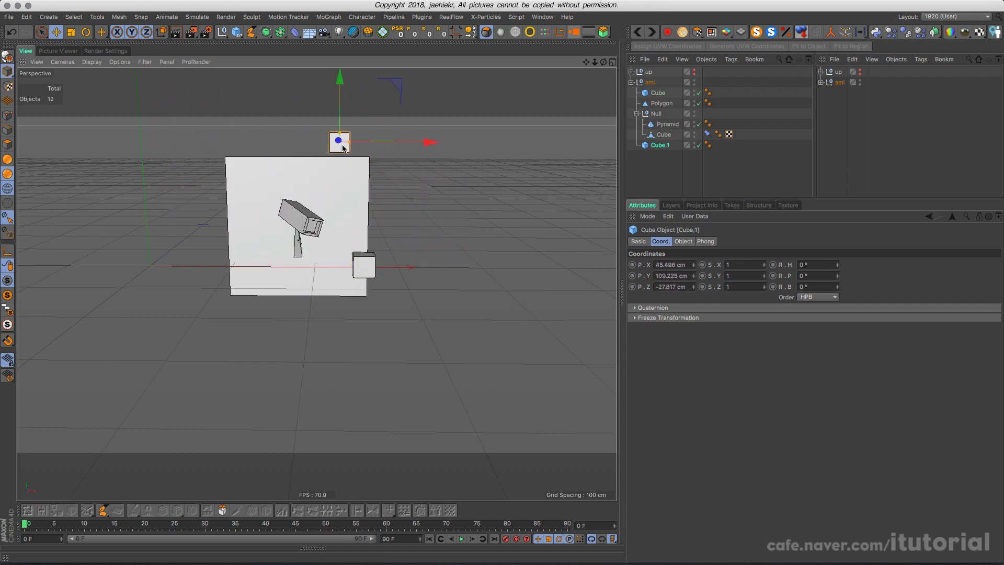
{"action": "left_click_drag", "start_coordinate": [402, 142], "coordinate": [322, 153]}
{"action": "left_click", "coordinate": [374, 271]}
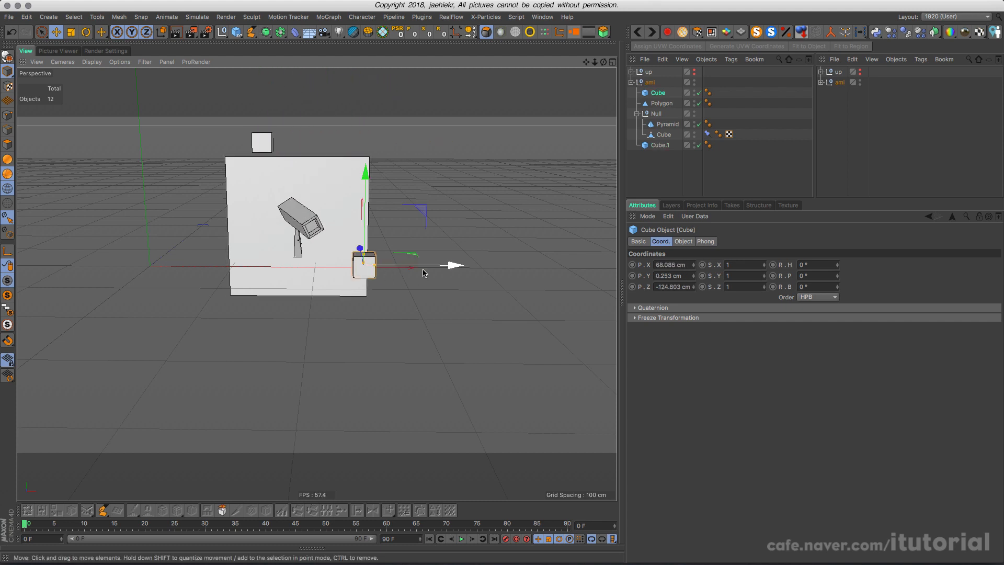
{"action": "left_click_drag", "start_coordinate": [424, 270], "coordinate": [290, 269]}
{"action": "left_click", "coordinate": [268, 144]}
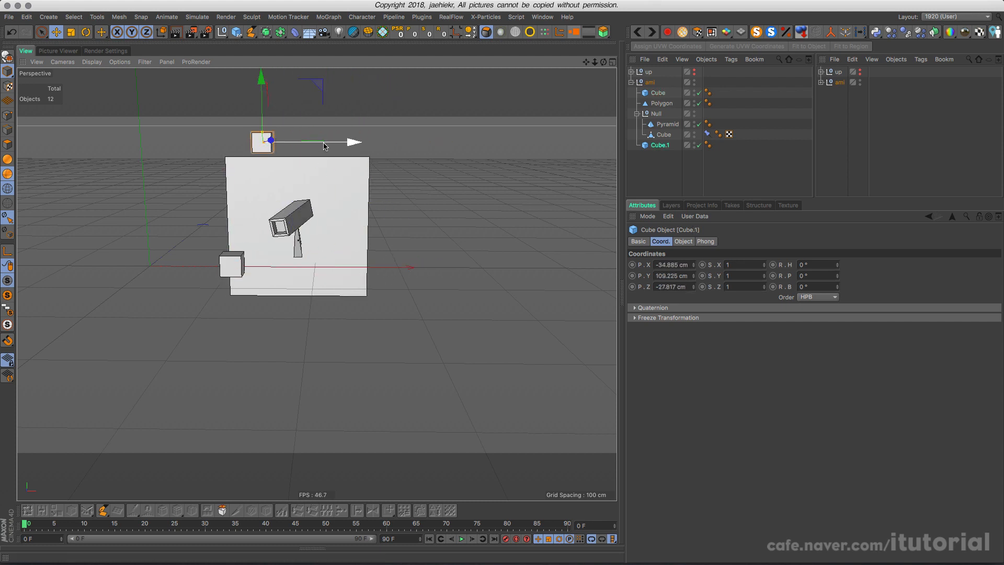
{"action": "left_click_drag", "start_coordinate": [324, 146], "coordinate": [356, 152]}
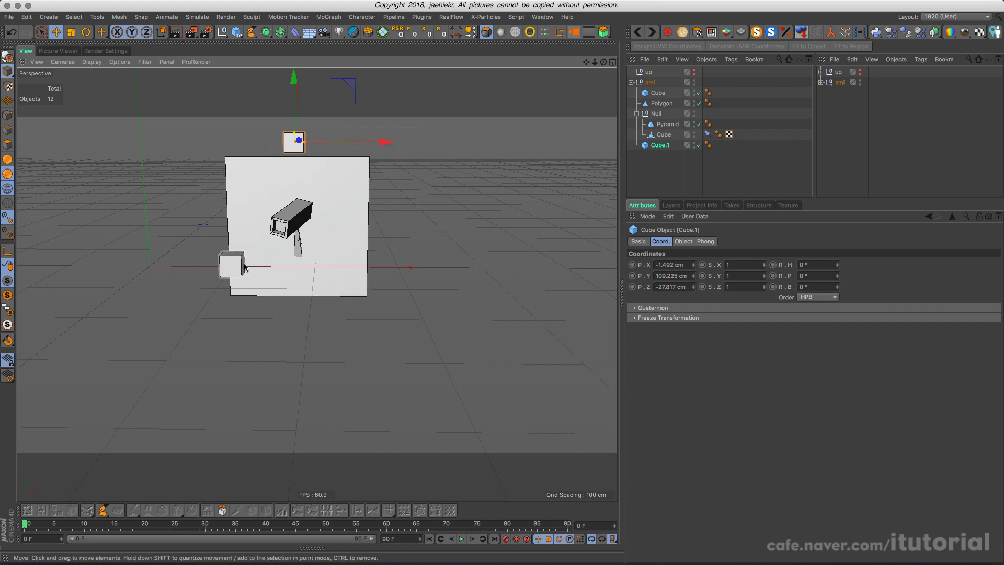
- Check the Up and Aim options in the box's constraint and clear its Up-Vector target
{"action": "left_click", "coordinate": [706, 135]}
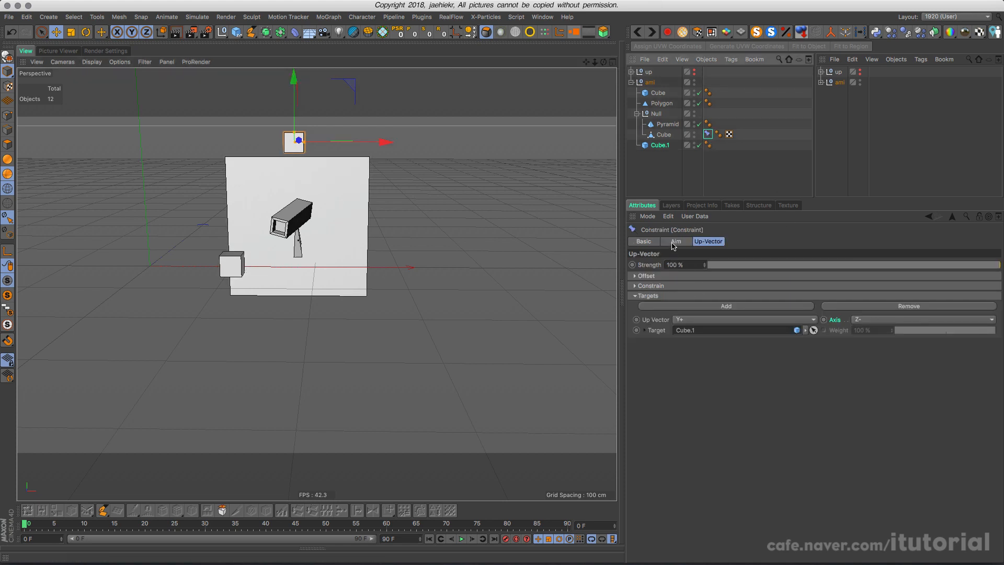
{"action": "left_click", "coordinate": [654, 242]}
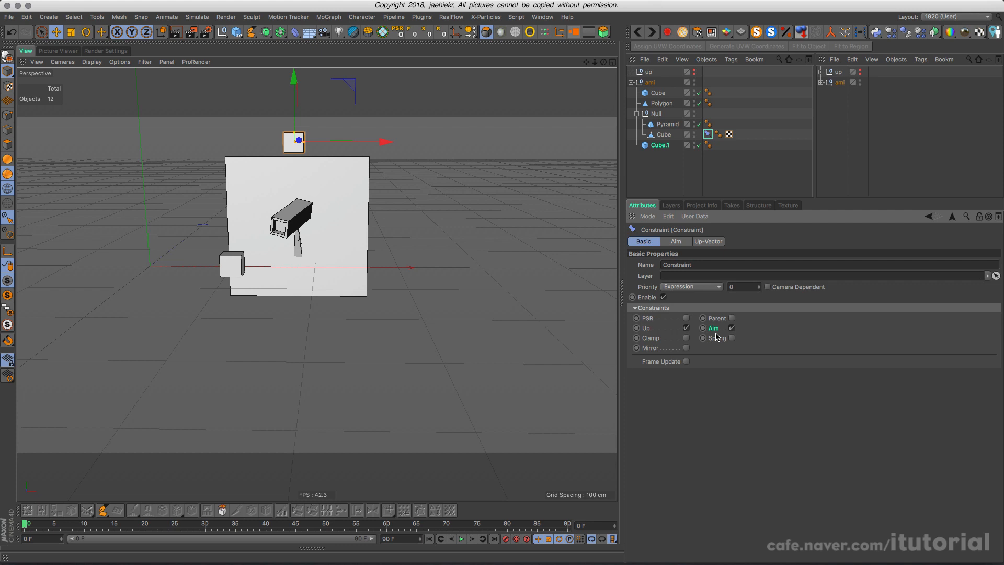
{"action": "left_click", "coordinate": [649, 329]}
{"action": "left_click", "coordinate": [708, 242]}
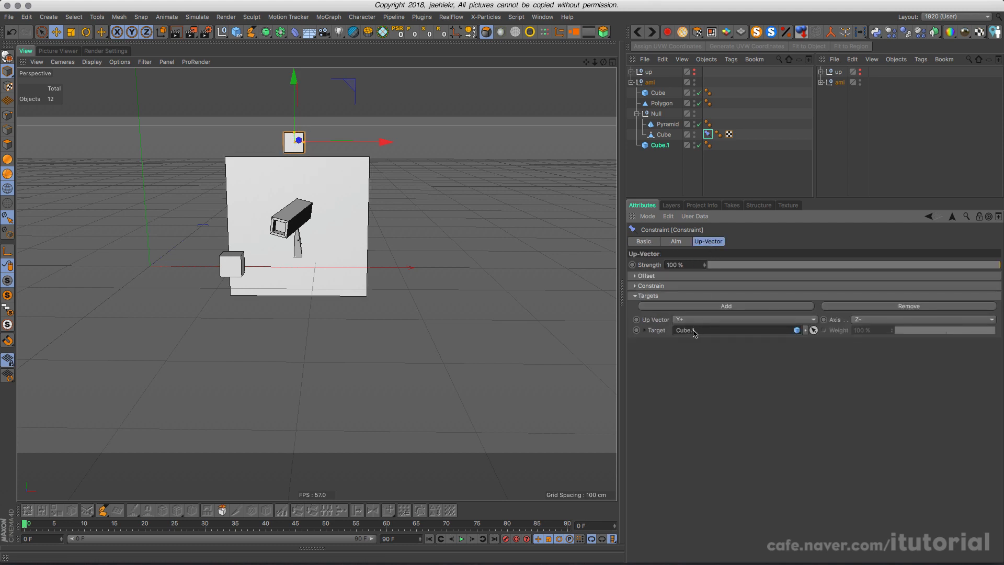
{"action": "left_click", "coordinate": [806, 331]}
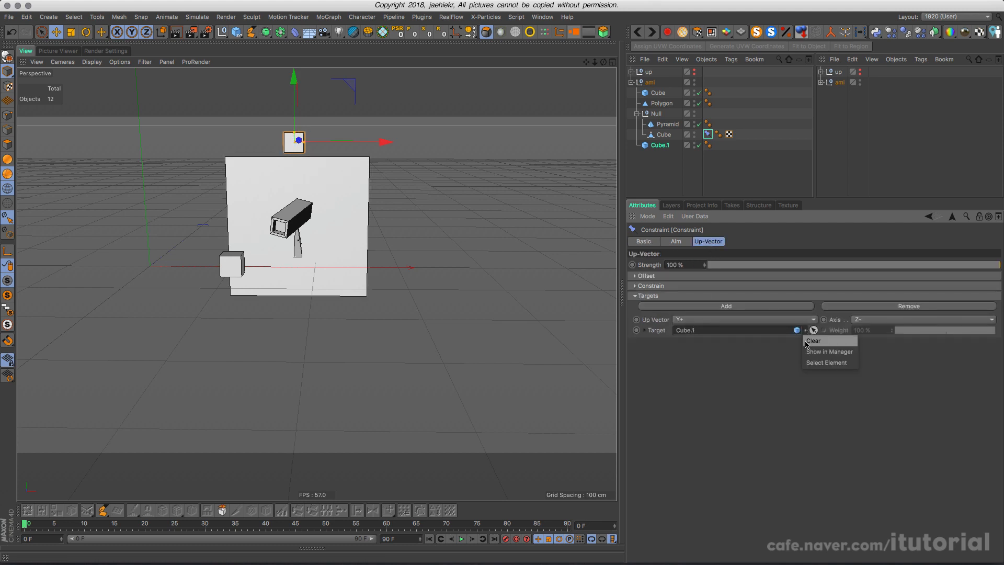
{"action": "left_click", "coordinate": [813, 341]}
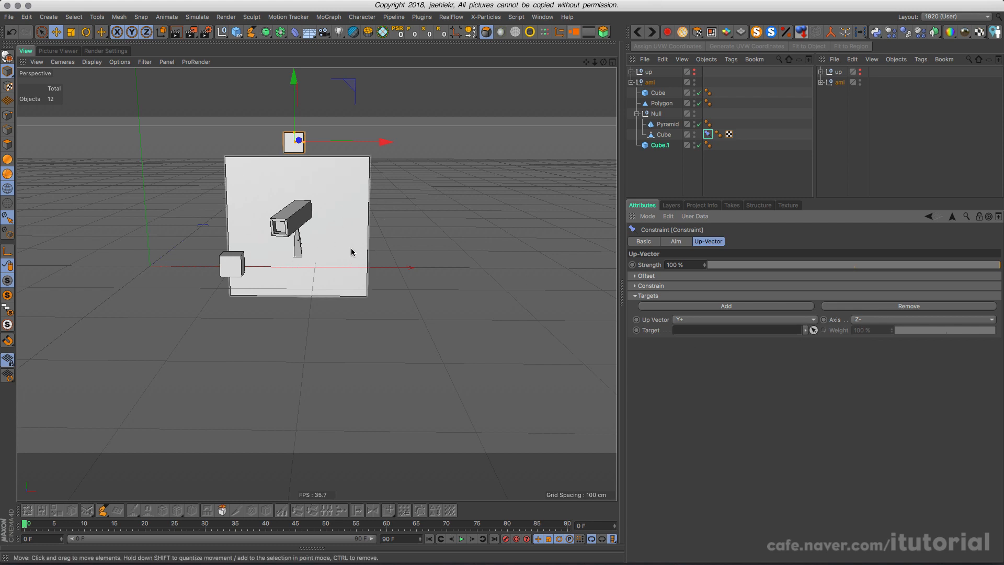
- Select the Polygon wall, Pyramid and box Cube together, try shifting them along X, and undo the move
{"action": "left_click", "coordinate": [361, 226]}
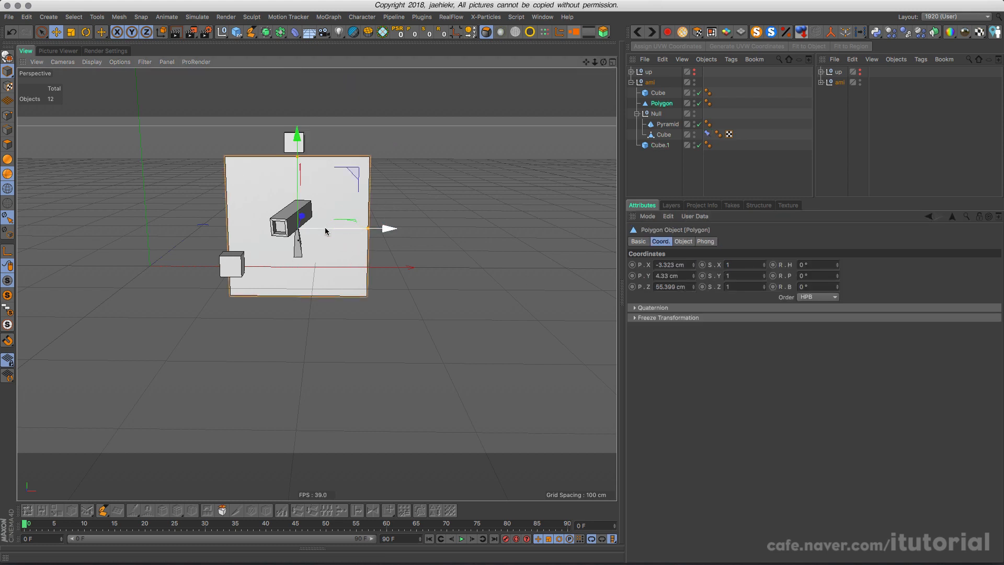
{"action": "left_click_drag", "start_coordinate": [328, 225], "coordinate": [361, 255], "text": "alt"}
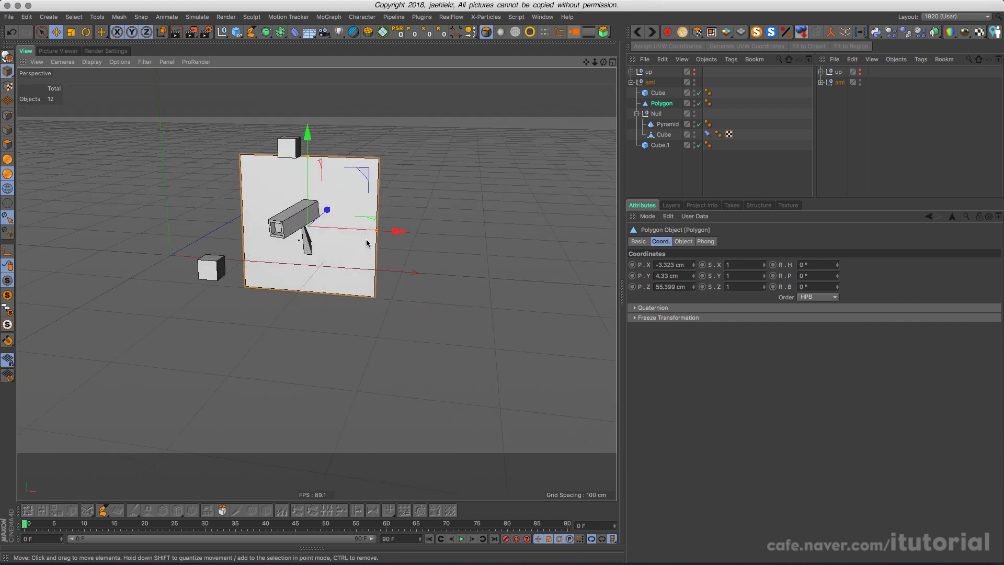
{"action": "left_click_drag", "start_coordinate": [411, 192], "coordinate": [369, 214]}
{"action": "key", "text": "super+z"}
{"action": "left_click", "coordinate": [315, 249], "text": "shift"}
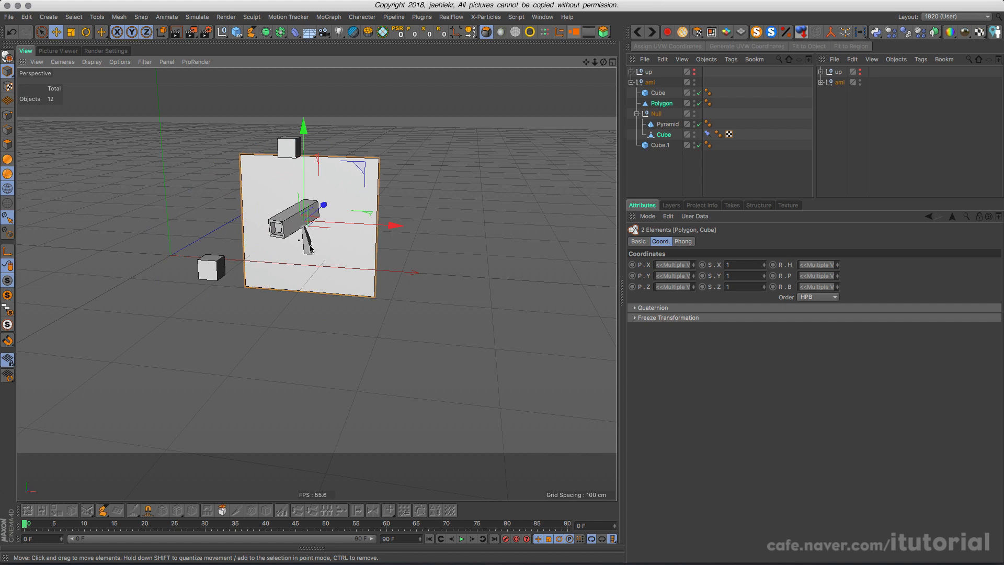
{"action": "left_click", "coordinate": [310, 249], "text": "shift"}
{"action": "left_click_drag", "start_coordinate": [390, 225], "coordinate": [313, 220]}
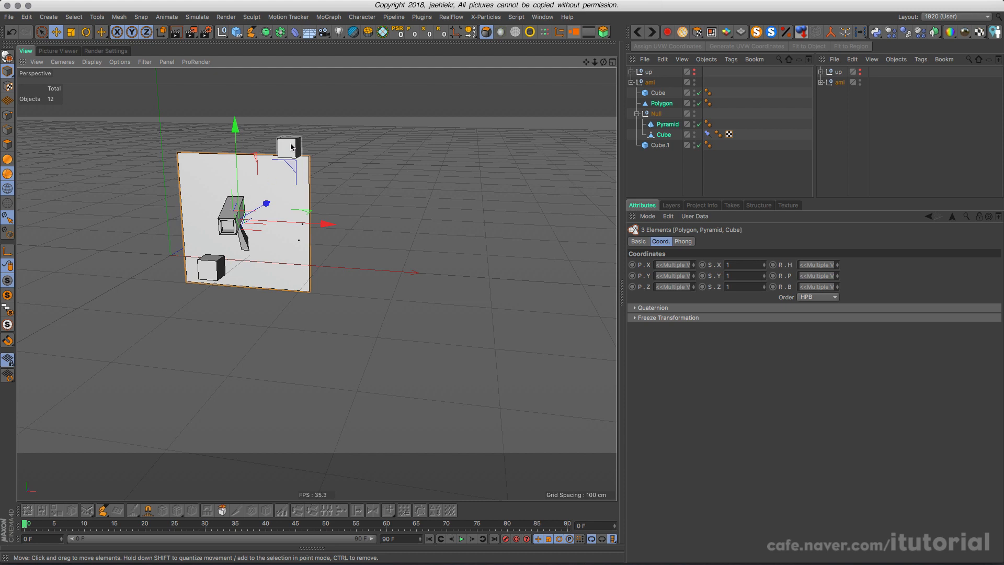
{"action": "key", "text": "super+z"}
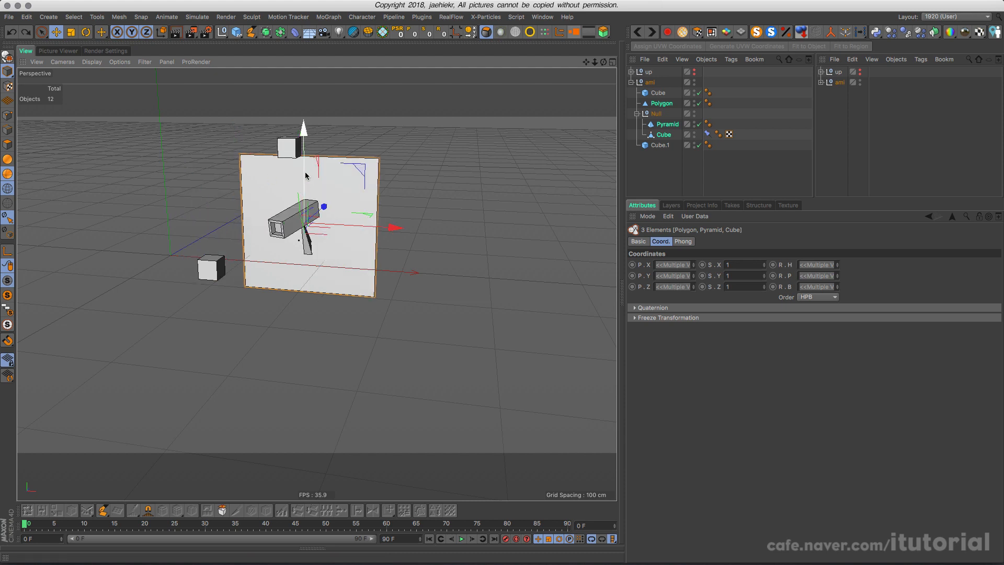
- Slide the wall, Pyramid and box along X with the Up-Vector target empty, and restore their original position
{"action": "left_click", "coordinate": [708, 134]}
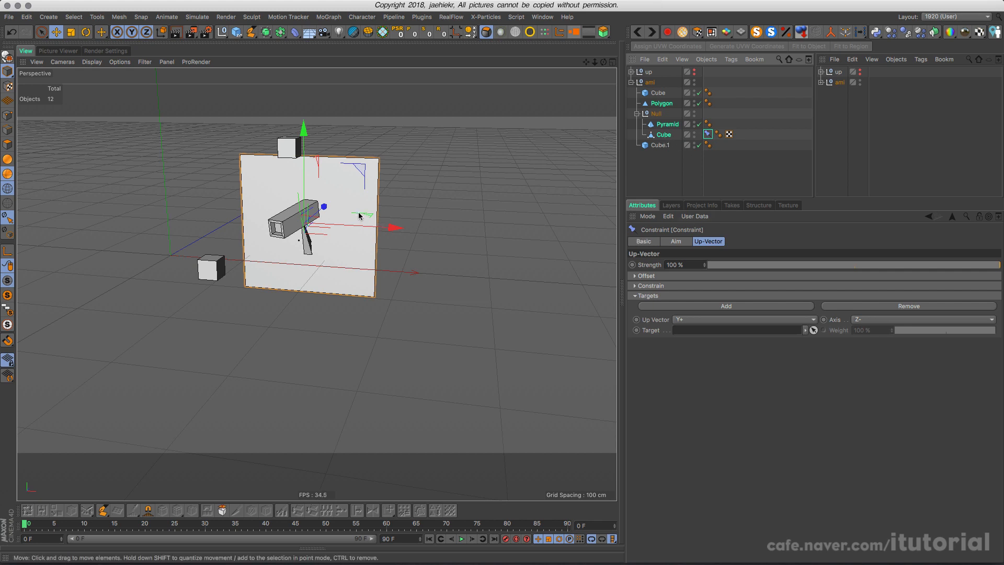
{"action": "left_click_drag", "start_coordinate": [393, 228], "coordinate": [262, 220]}
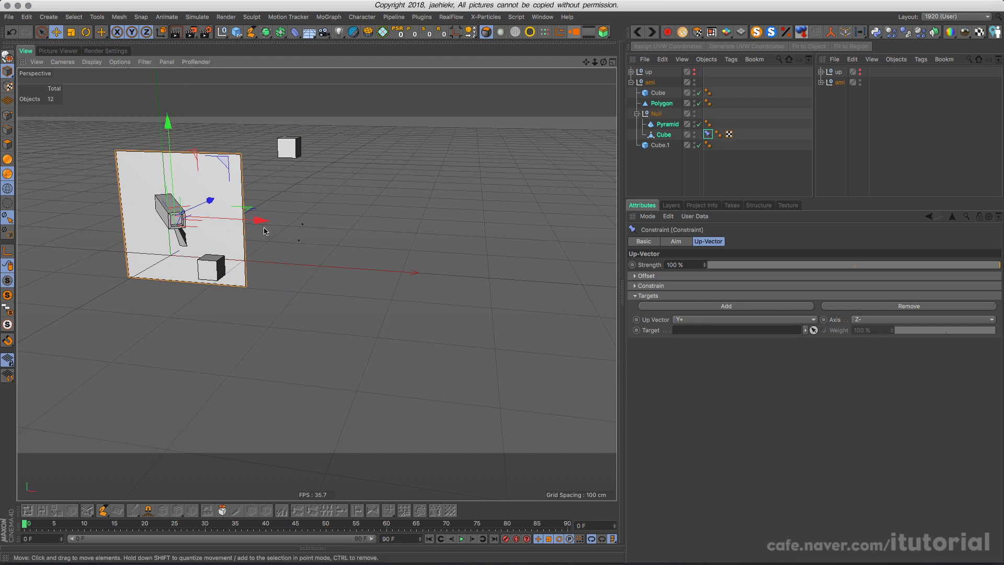
{"action": "left_click_drag", "start_coordinate": [262, 220], "coordinate": [338, 230]}
{"action": "key", "text": "super+z"}
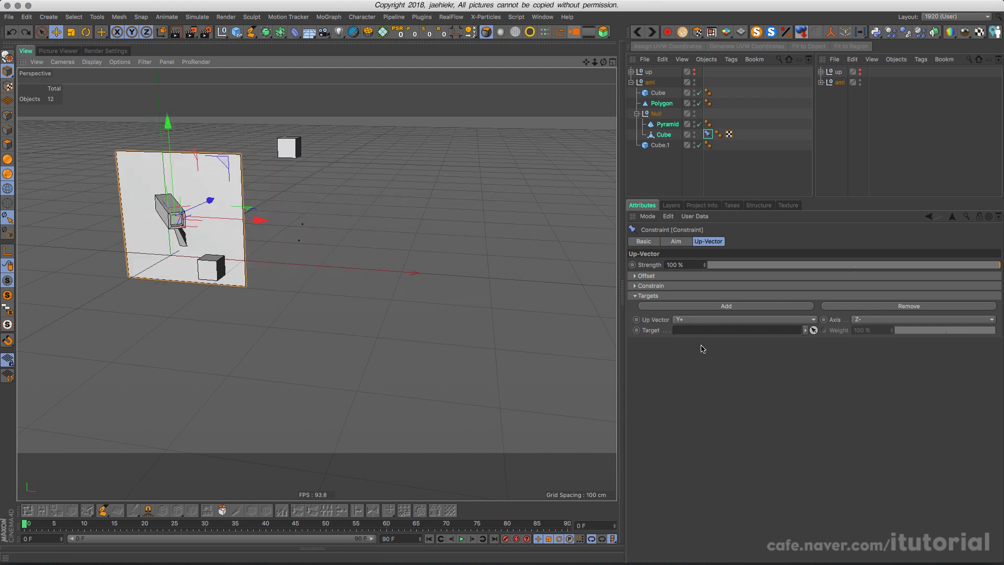
{"action": "key", "text": "super+shift+z"}
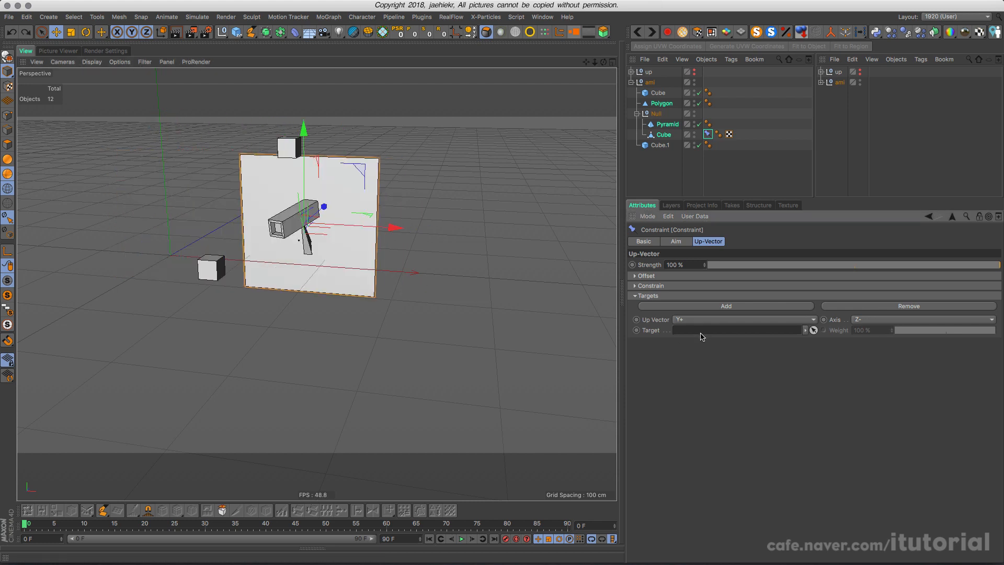
- Assign Cube.1 as the Up-Vector target again, test it by shifting the wall, Pyramid and box along X, and undo the shift
{"action": "left_click_drag", "start_coordinate": [661, 145], "coordinate": [683, 335]}
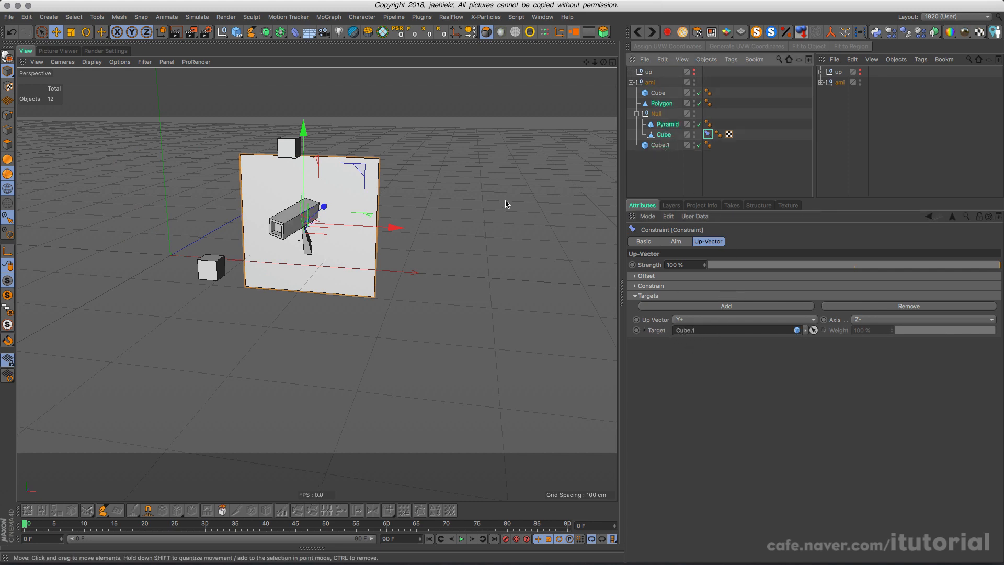
{"action": "left_click_drag", "start_coordinate": [392, 229], "coordinate": [332, 226]}
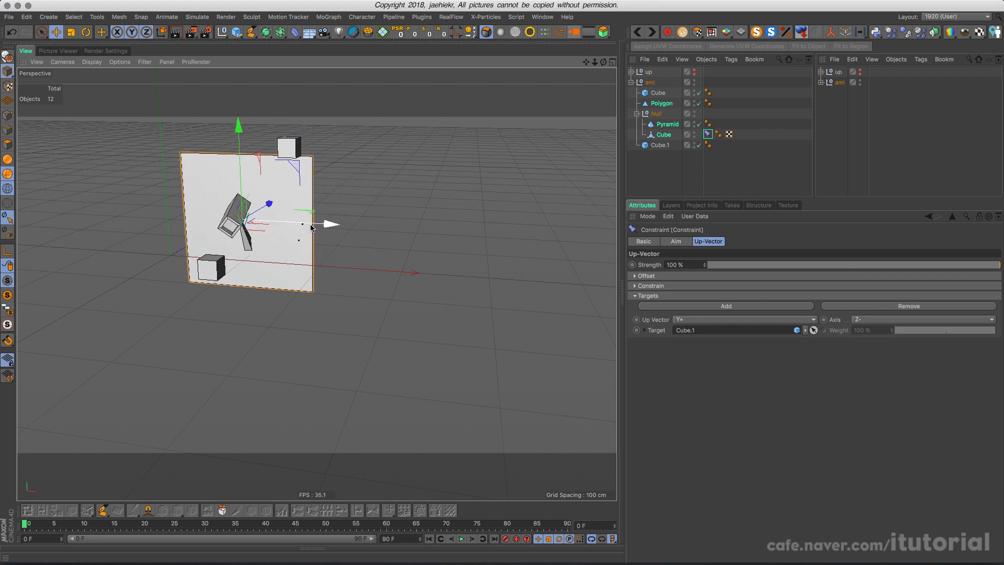
{"action": "mouse_move", "coordinate": [308, 223]}
{"action": "left_mouse_down"}
{"action": "mouse_move", "coordinate": [272, 220]}
{"action": "mouse_move", "coordinate": [433, 224]}
{"action": "mouse_move", "coordinate": [312, 223]}
{"action": "left_mouse_up"}
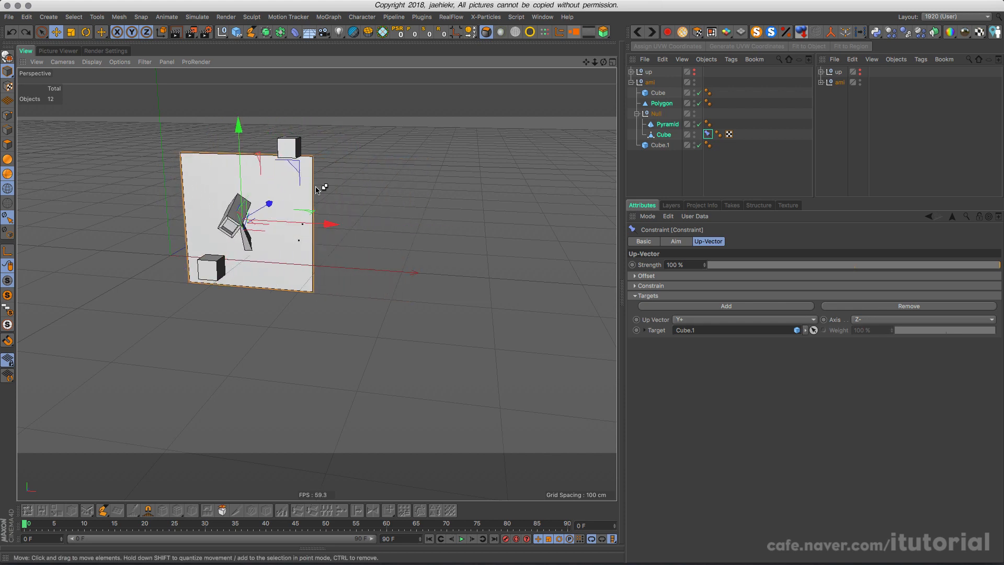
{"action": "key", "text": "super+z"}
{"action": "left_click_drag", "start_coordinate": [325, 182], "coordinate": [332, 167], "text": "alt"}
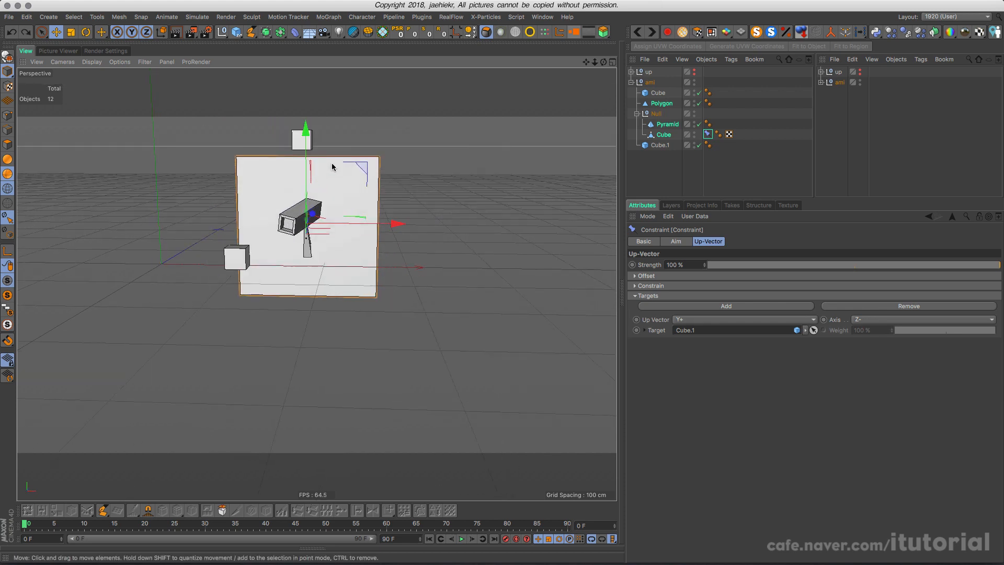
- Make the Polygon wall and Cube.1 children of the Null that holds the Pyramid and box
{"action": "left_click", "coordinate": [298, 142]}
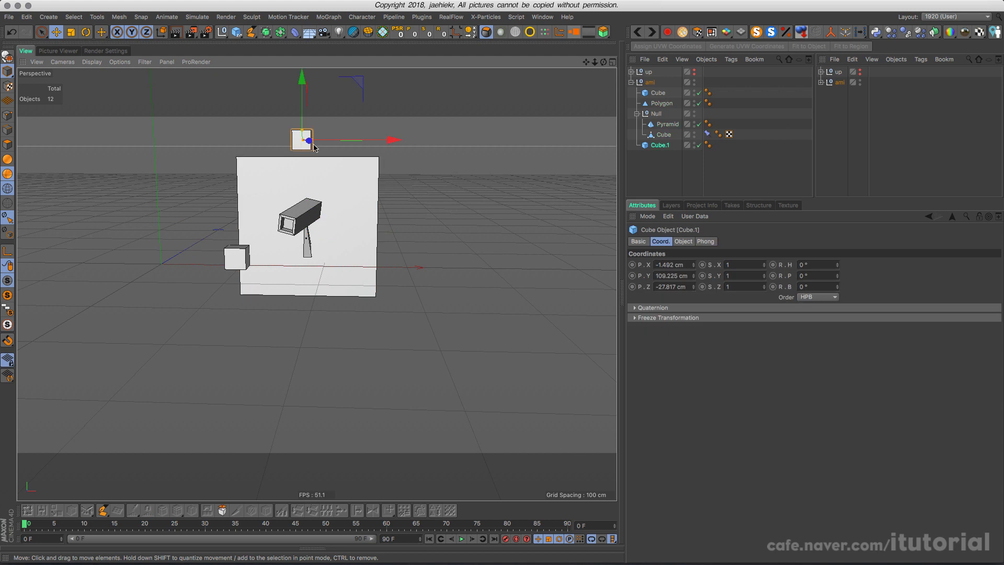
{"action": "left_click", "coordinate": [657, 93]}
{"action": "left_click", "coordinate": [636, 113]}
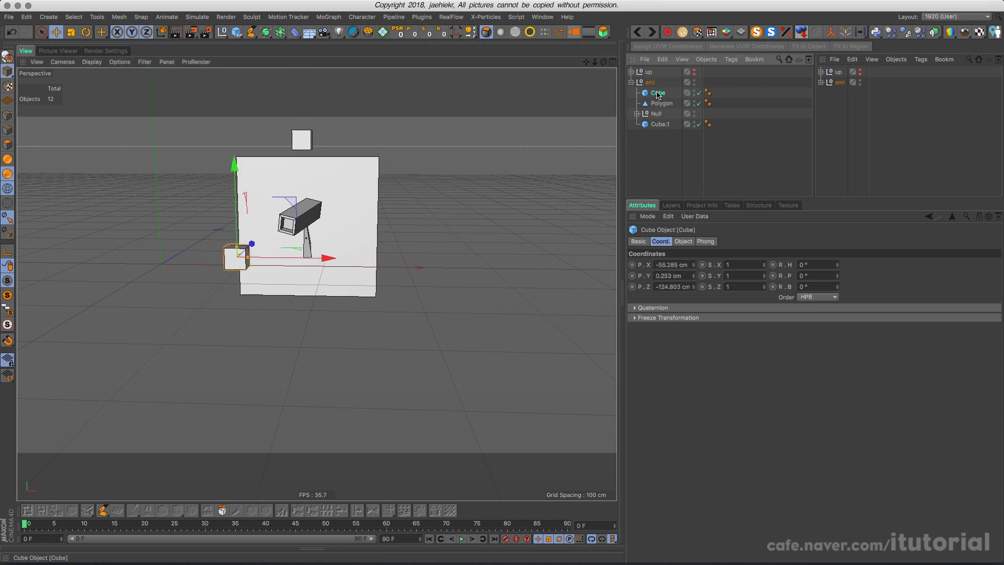
{"action": "left_click", "coordinate": [660, 103]}
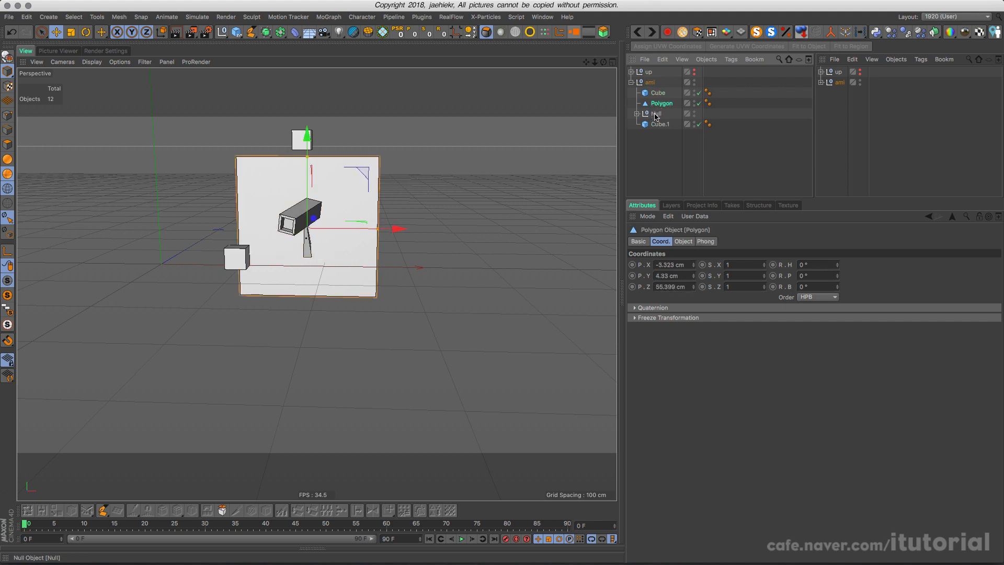
{"action": "left_click_drag", "start_coordinate": [661, 103], "coordinate": [656, 115]}
{"action": "left_click", "coordinate": [636, 103]}
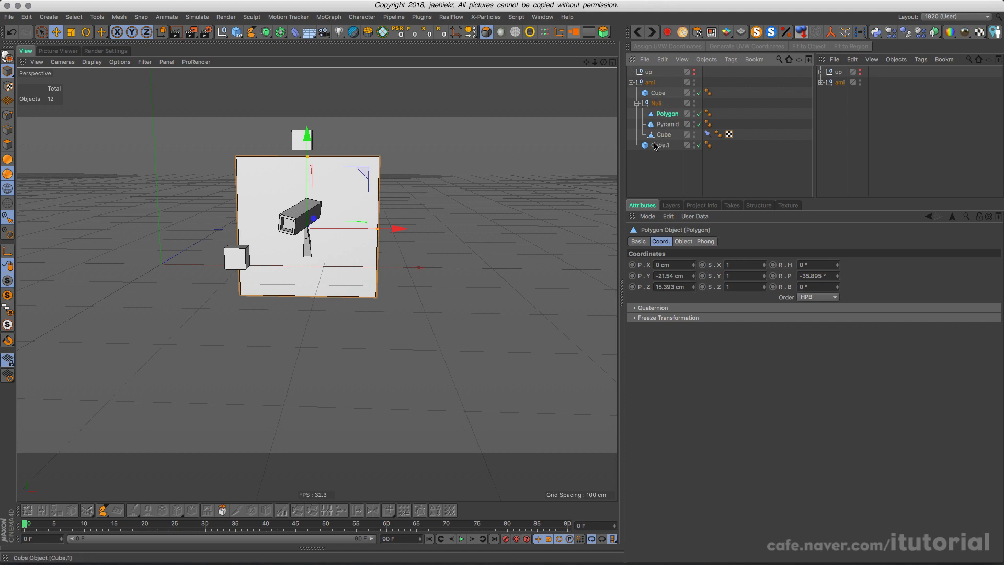
{"action": "left_click_drag", "start_coordinate": [655, 146], "coordinate": [661, 110]}
- Shift the Null group along X to about -102.7 cm and nudge Cube.1 along X to test the box's roll
{"action": "left_click", "coordinate": [656, 103]}
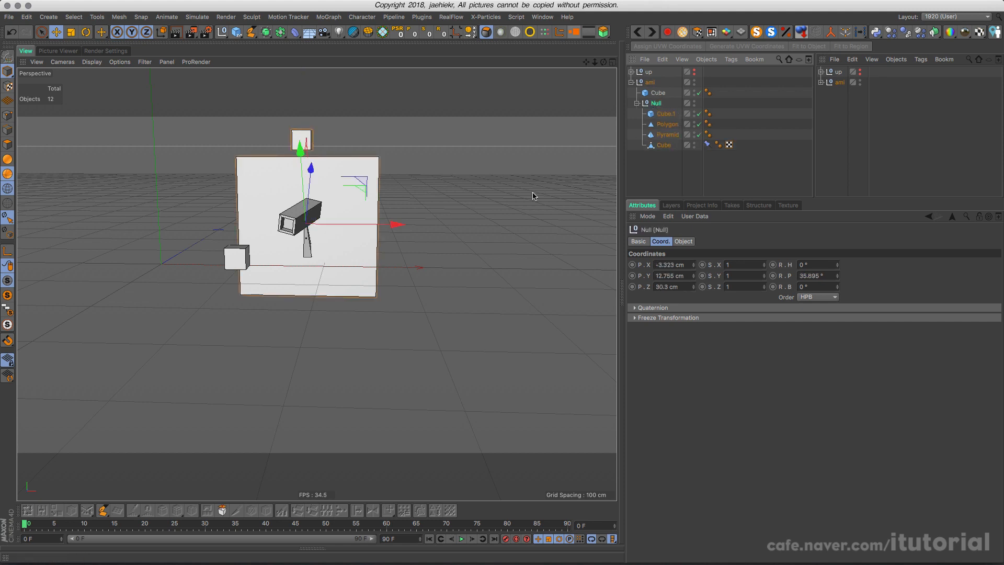
{"action": "left_click_drag", "start_coordinate": [399, 224], "coordinate": [312, 224]}
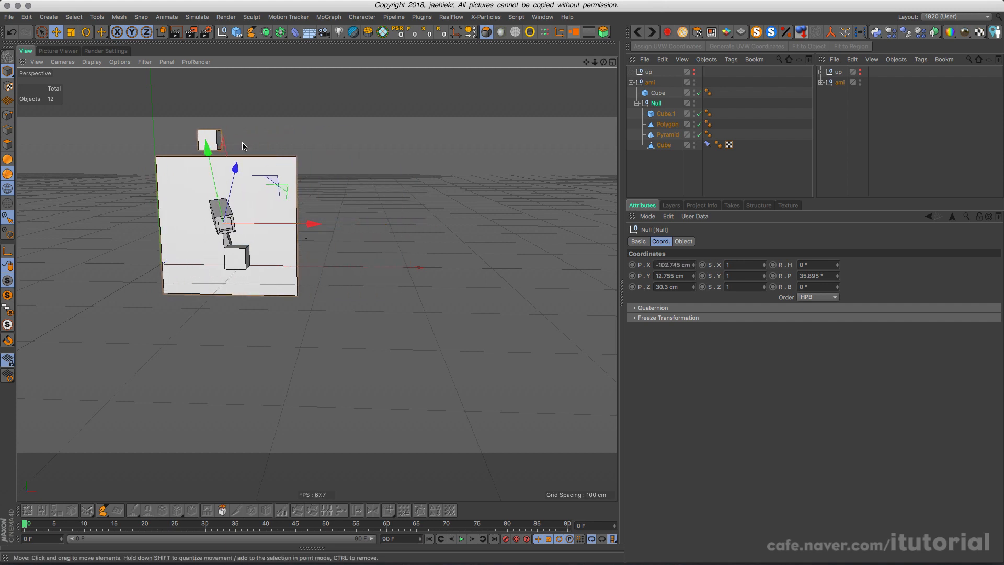
{"action": "left_click", "coordinate": [208, 135]}
{"action": "left_click_drag", "start_coordinate": [269, 141], "coordinate": [309, 149]}
- Move the Null group back along X past the aim Cube and reposition Cube.1 above the wall
{"action": "left_click", "coordinate": [655, 104]}
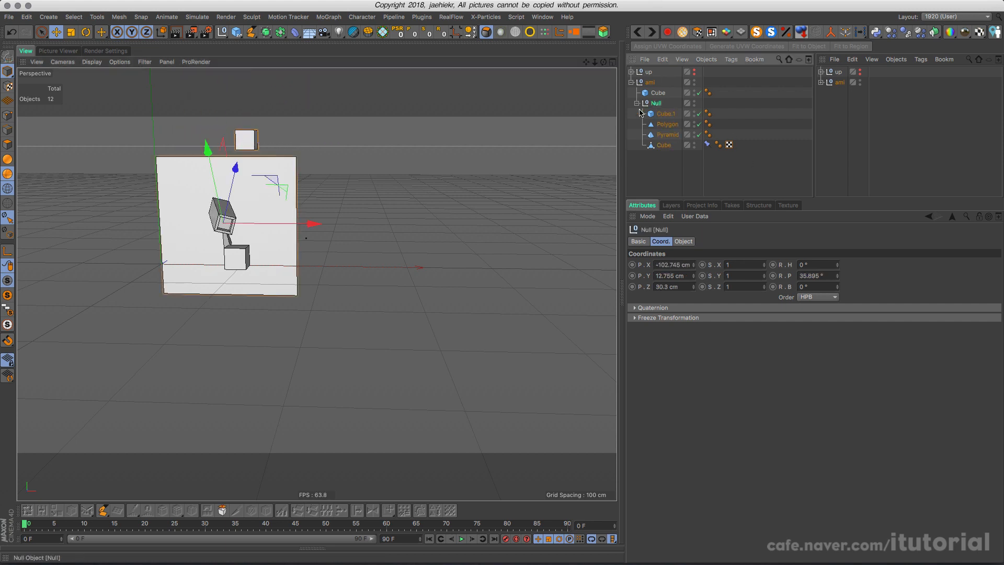
{"action": "left_click_drag", "start_coordinate": [312, 224], "coordinate": [403, 224]}
{"action": "left_click", "coordinate": [354, 139]}
{"action": "left_click_drag", "start_coordinate": [400, 139], "coordinate": [340, 142]}
- Examine which constraint types are enabled in the box's constraint, along with its Up-Vector settings
{"action": "left_click", "coordinate": [708, 145]}
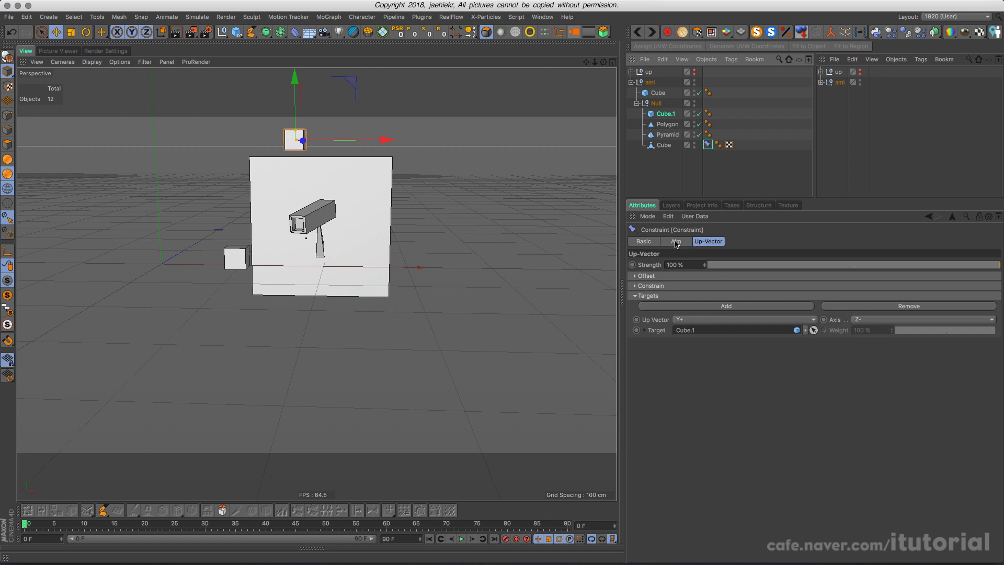
{"action": "left_click", "coordinate": [644, 241]}
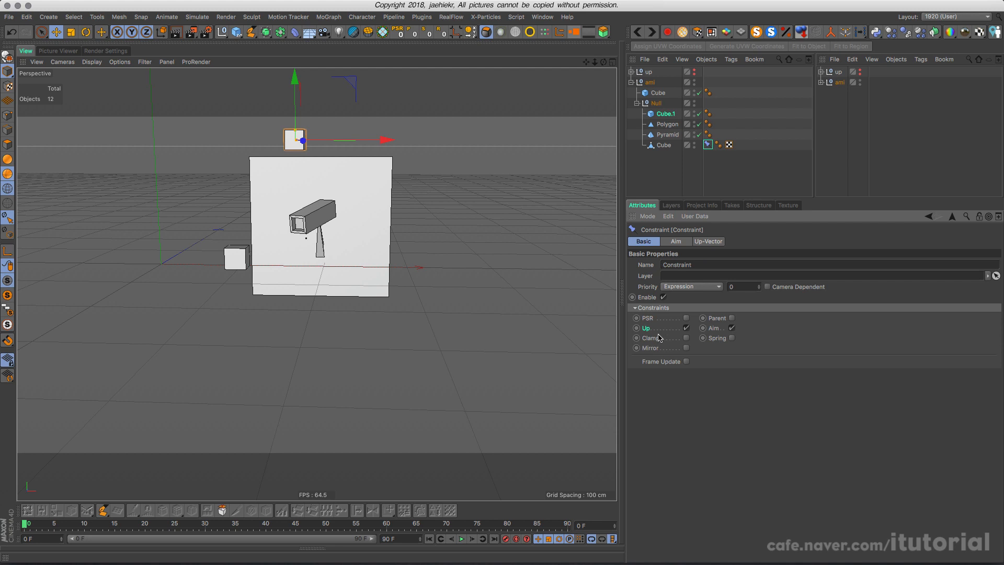